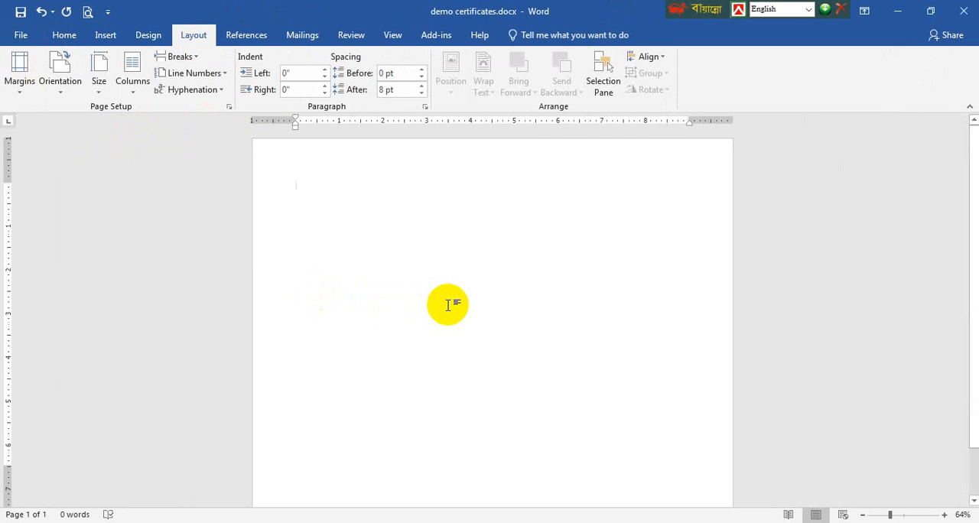
pyautogui.scroll(2, 448, 305)
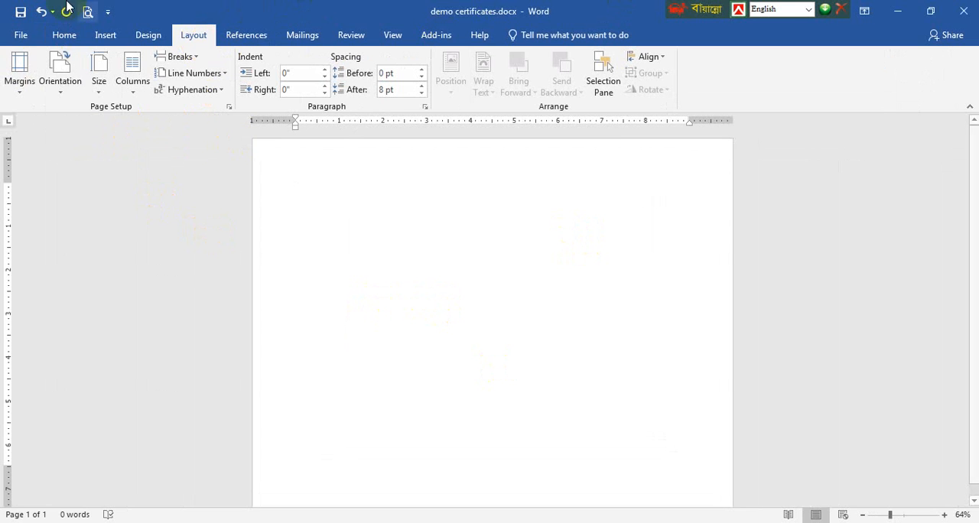
pyautogui.click(104, 36)
pyautogui.click(146, 90)
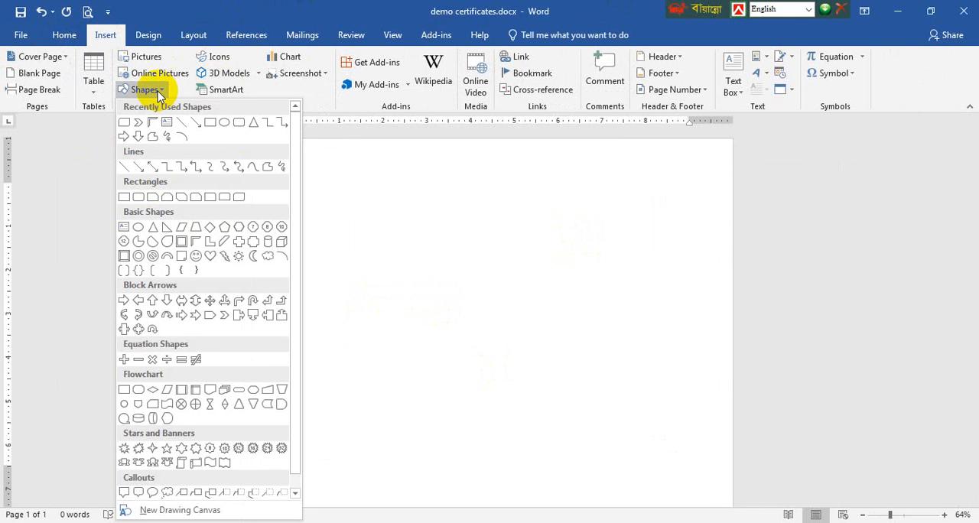
pyautogui.click(66, 35)
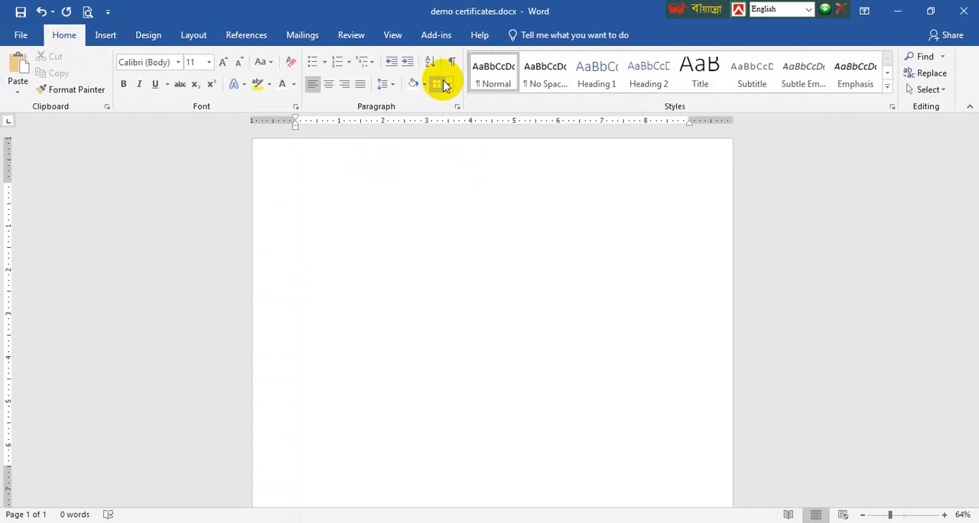
pyautogui.click(150, 34)
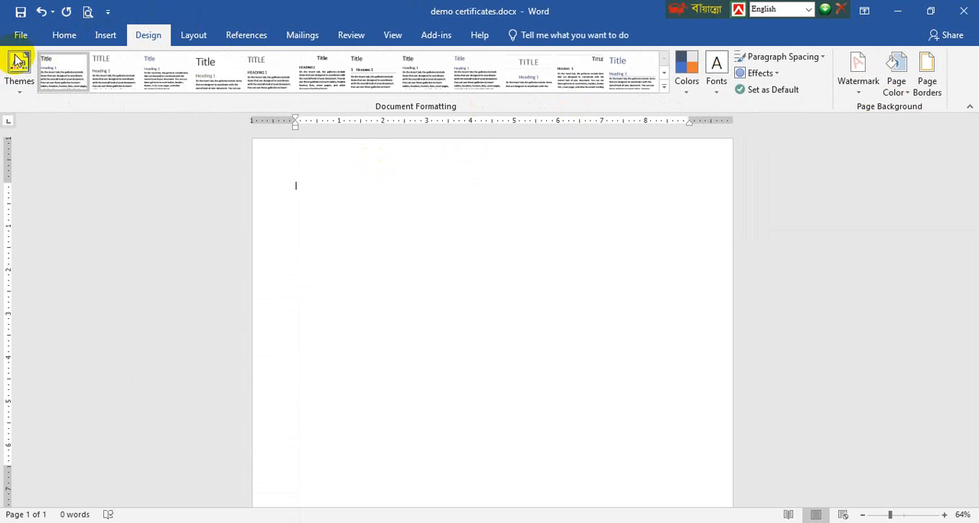
# Choose an art page border for the whole document, the thick dark blue band with interlocking square corners
pyautogui.click(65, 35)
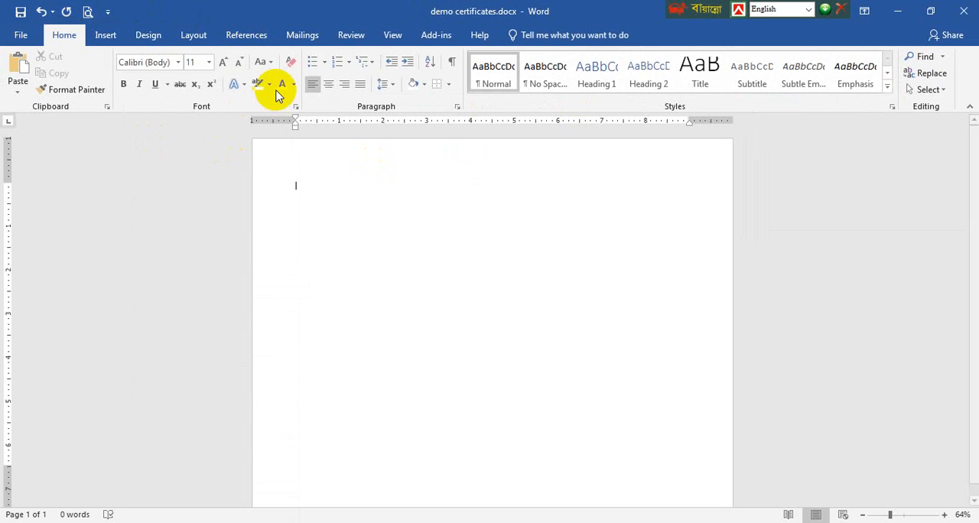
pyautogui.click(448, 84)
pyautogui.click(493, 373)
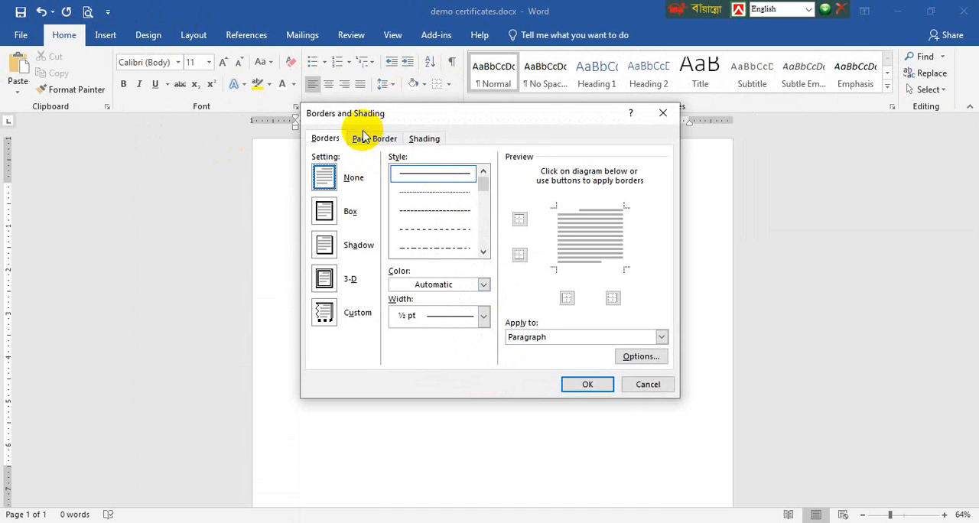
pyautogui.click(374, 139)
pyautogui.click(484, 352)
pyautogui.scroll(-5, 468, 394)
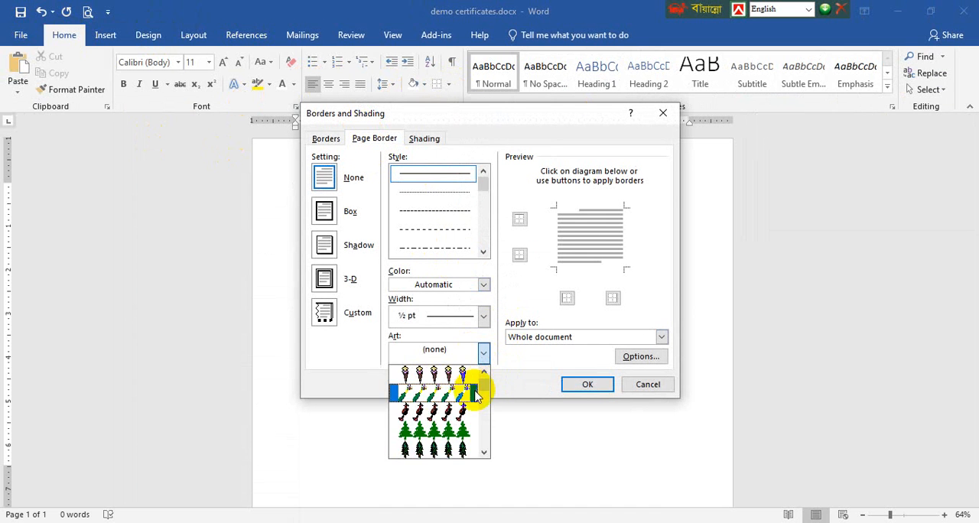
pyautogui.scroll(-8, 461, 425)
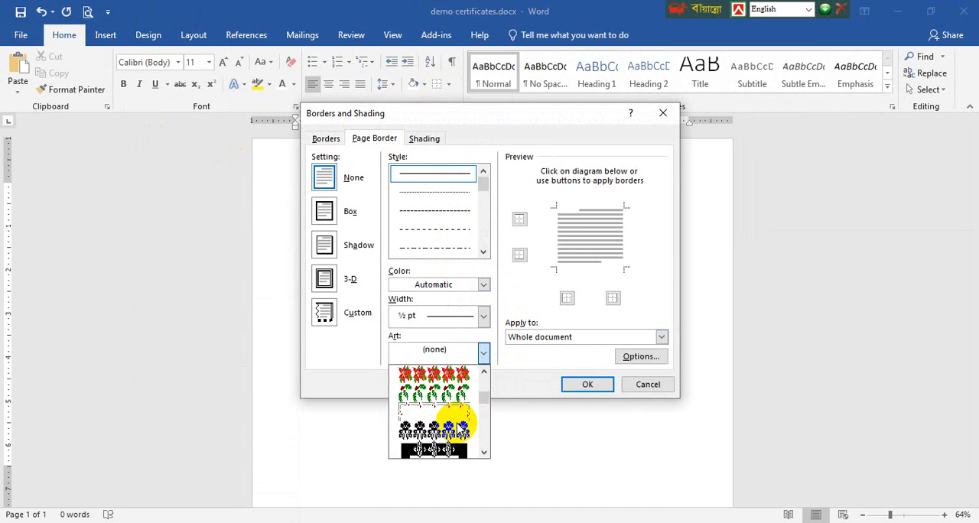
pyautogui.scroll(-6, 461, 419)
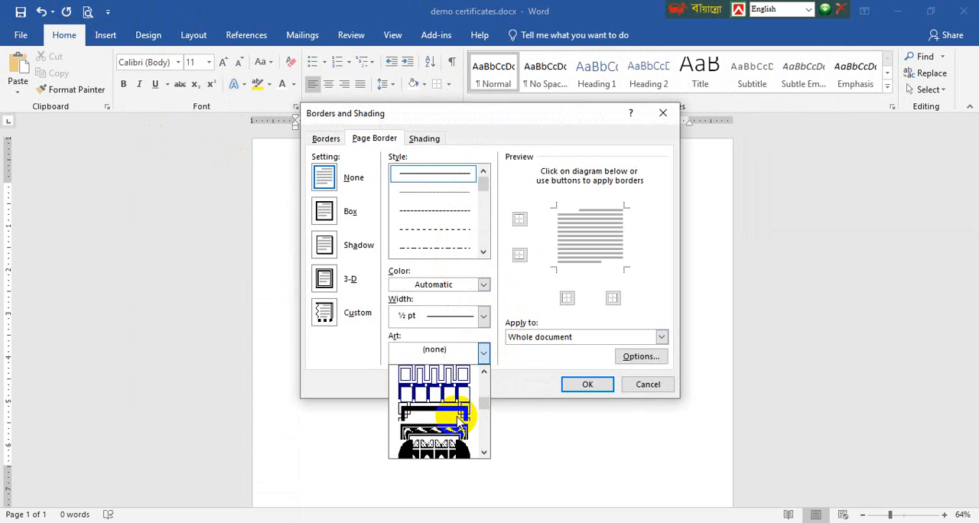
pyautogui.click(449, 432)
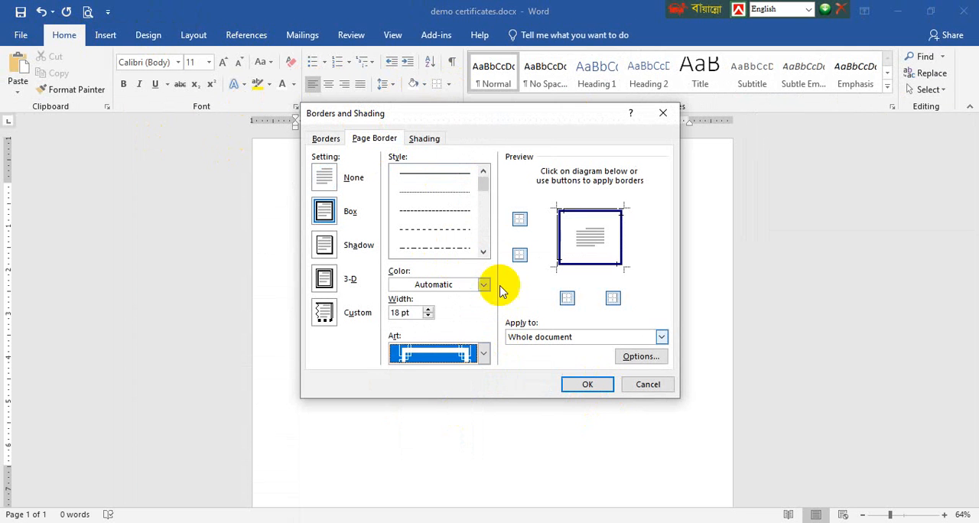
# Set the page border's width to 31 pt and its colour to the standard purple, and apply it to the page
pyautogui.click(429, 313)
pyautogui.click(429, 311)
pyautogui.click(429, 311)
pyautogui.click(430, 311)
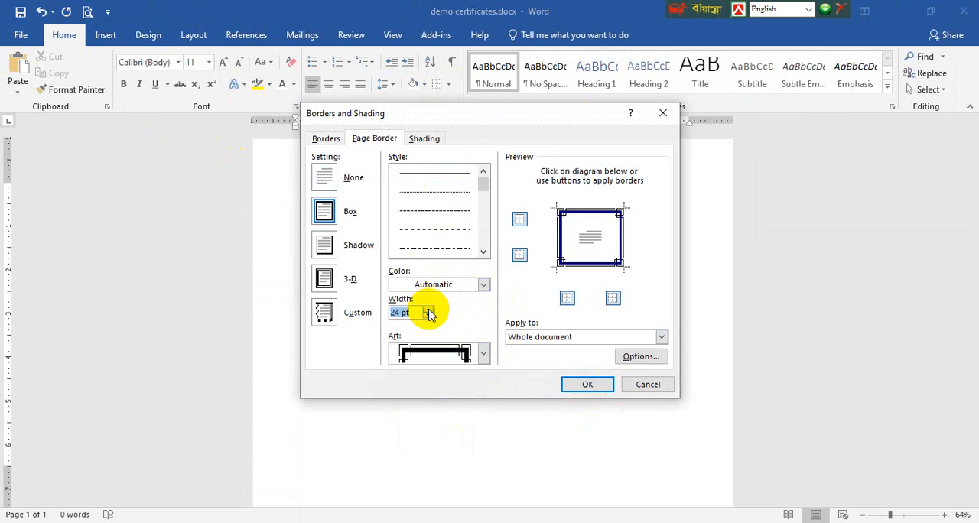
pyautogui.click(485, 285)
pyautogui.click(446, 374)
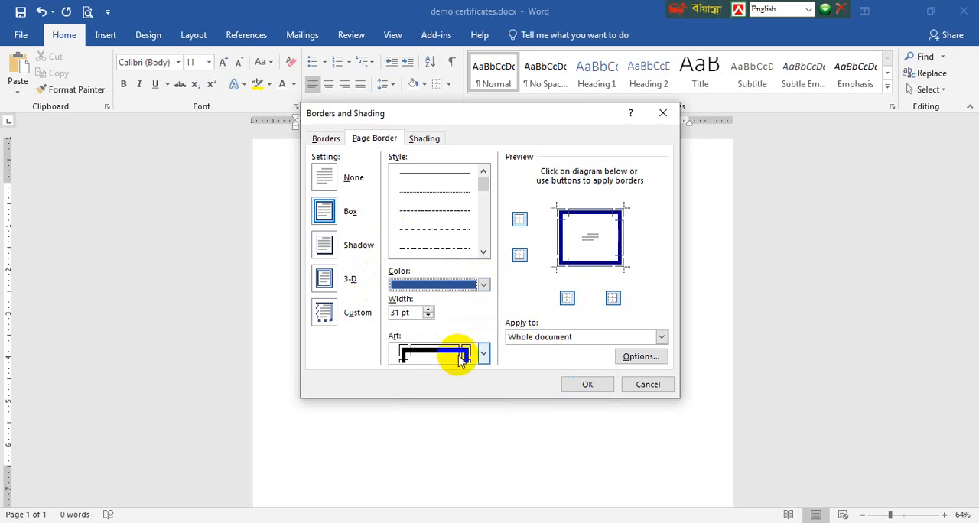
pyautogui.click(483, 284)
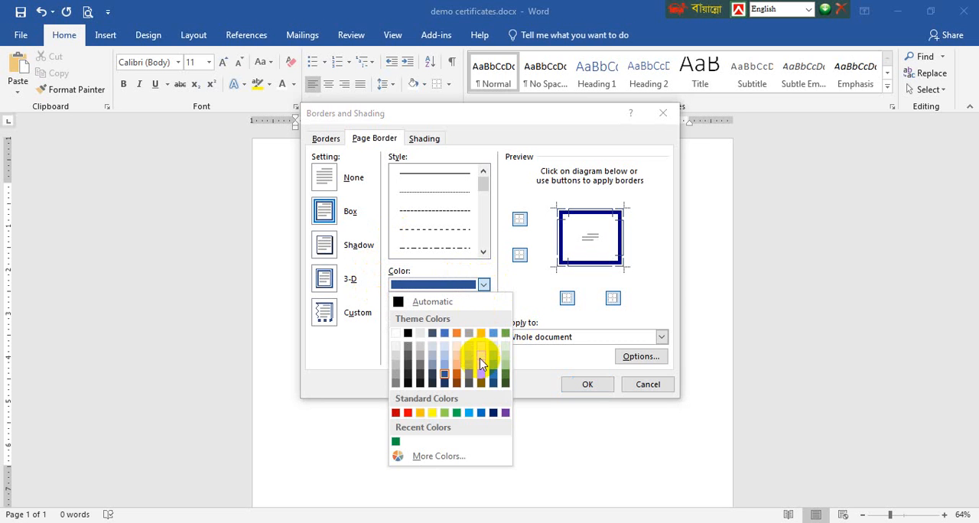
pyautogui.click(506, 413)
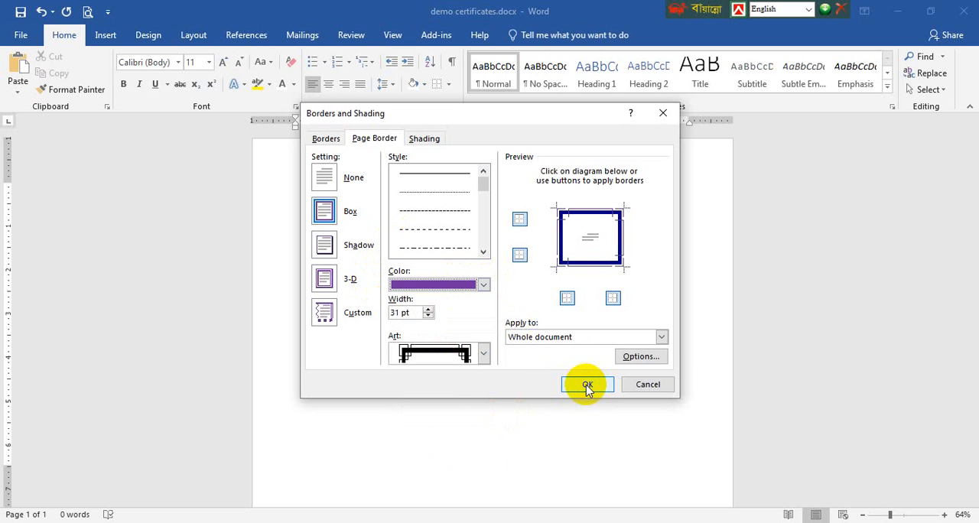
pyautogui.click(586, 385)
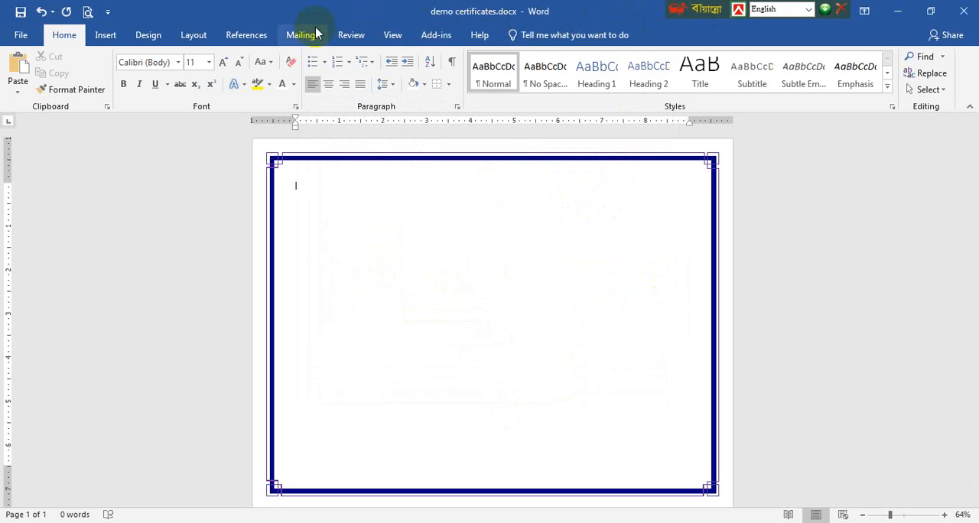
# Examine which parts of the document the page border can apply to and its margin options
pyautogui.click(451, 84)
pyautogui.click(499, 367)
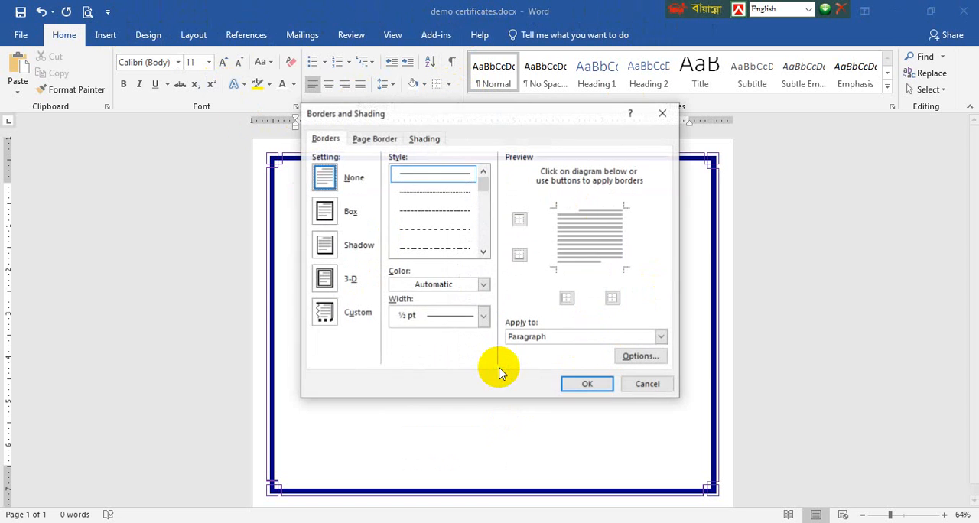
pyautogui.click(374, 139)
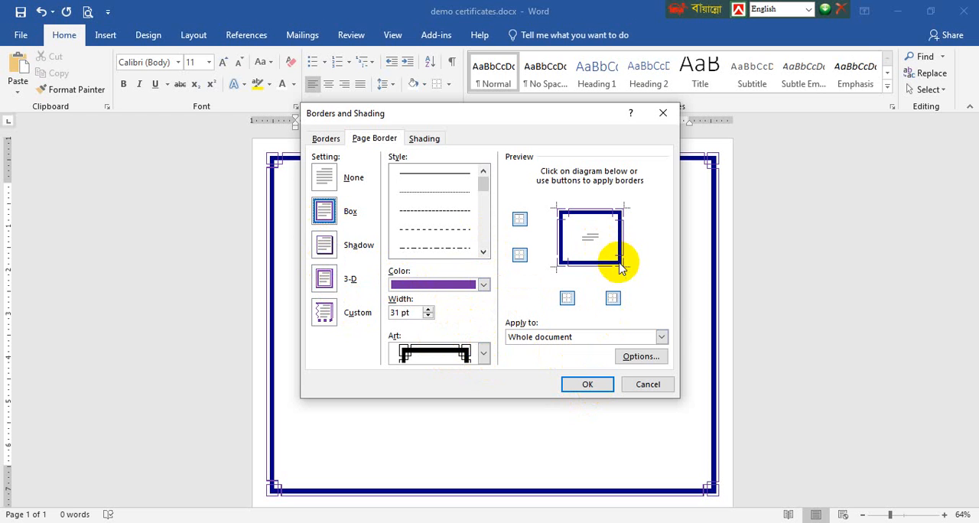
pyautogui.click(660, 337)
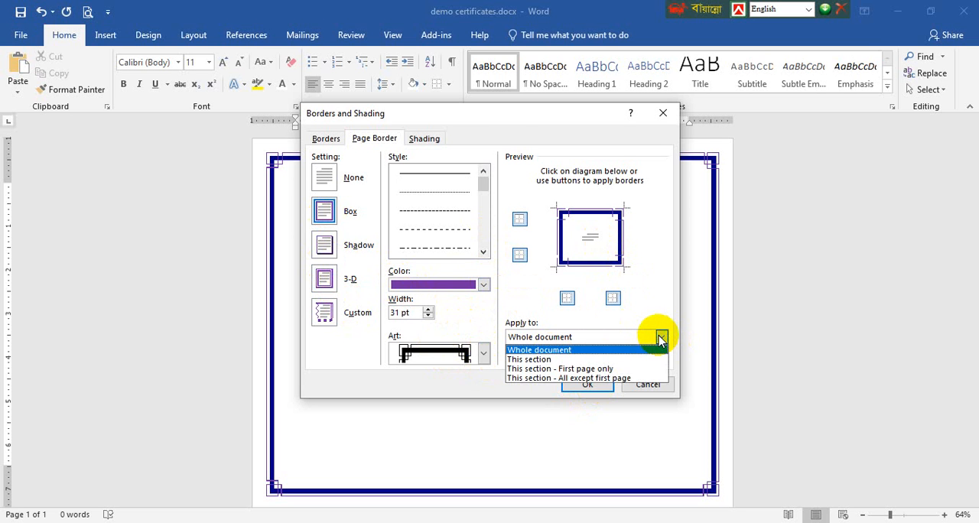
pyautogui.click(661, 337)
pyautogui.click(665, 356)
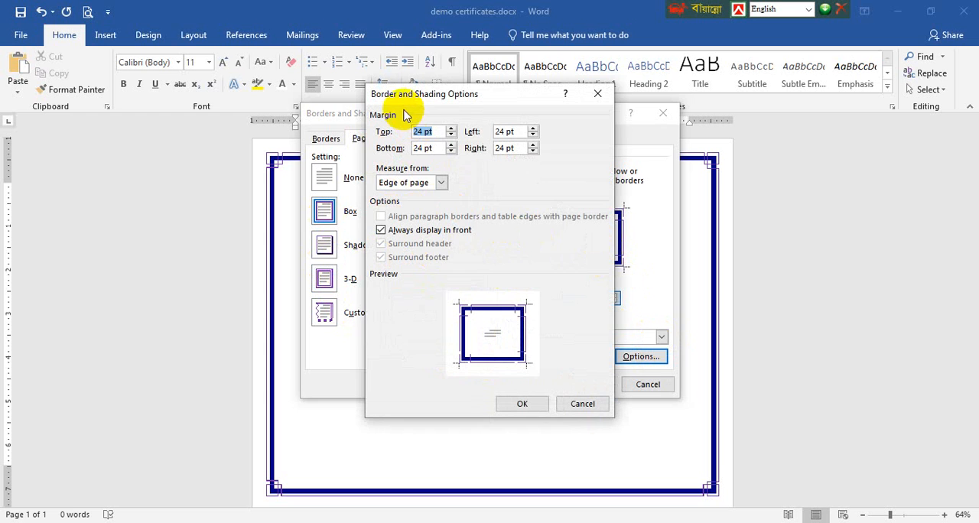
pyautogui.click(608, 93)
pyautogui.click(586, 383)
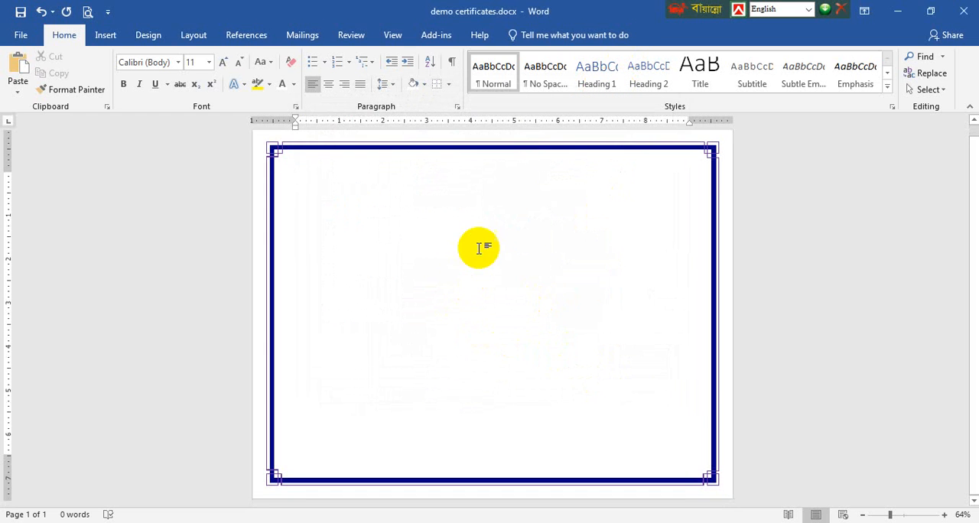
pyautogui.scroll(6, 431, 291)
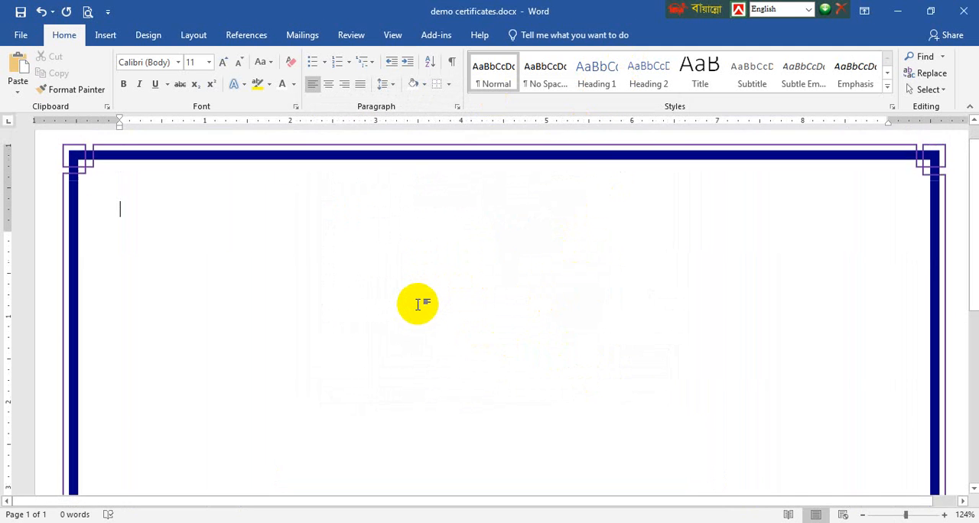
pyautogui.scroll(-5, 422, 275)
pyautogui.scroll(-5, 448, 309)
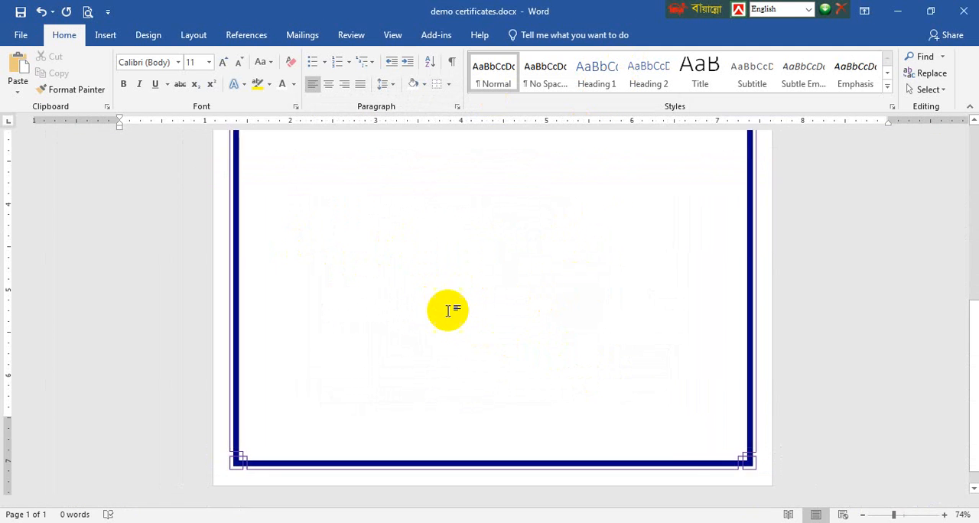
pyautogui.scroll(-3, 491, 344)
pyautogui.scroll(3, 492, 343)
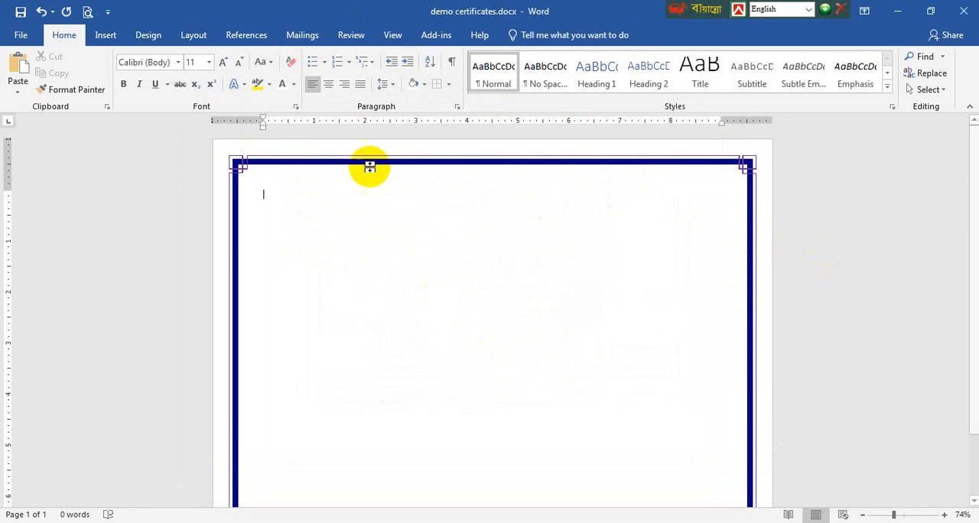
pyautogui.click(107, 36)
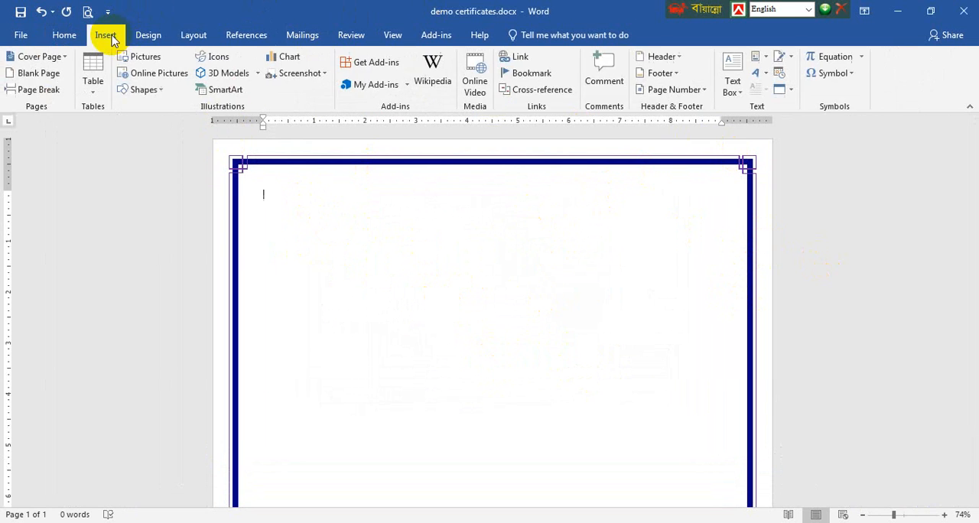
pyautogui.click(148, 36)
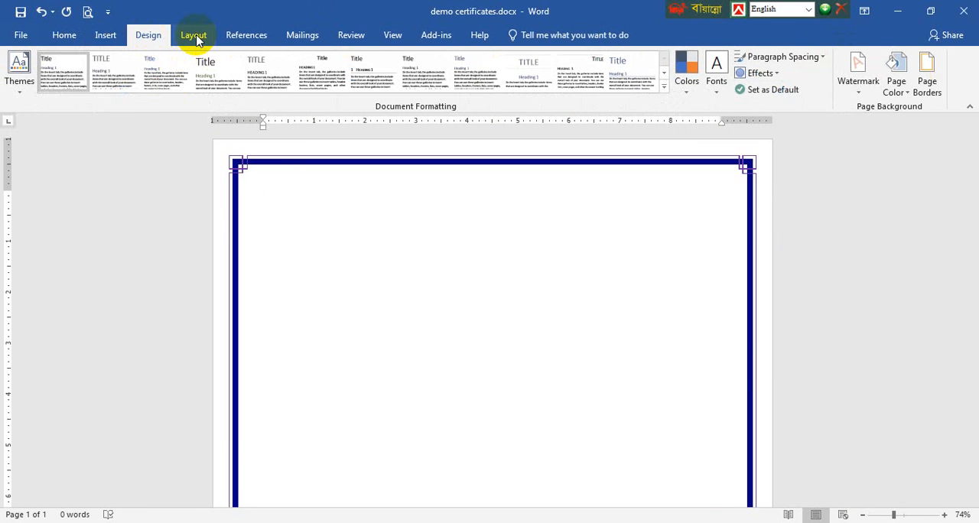
# Draw a rectangle about 12.77" wide over the whole page and stretch its lower edge to the page end, about 8.51" tall
pyautogui.click(107, 38)
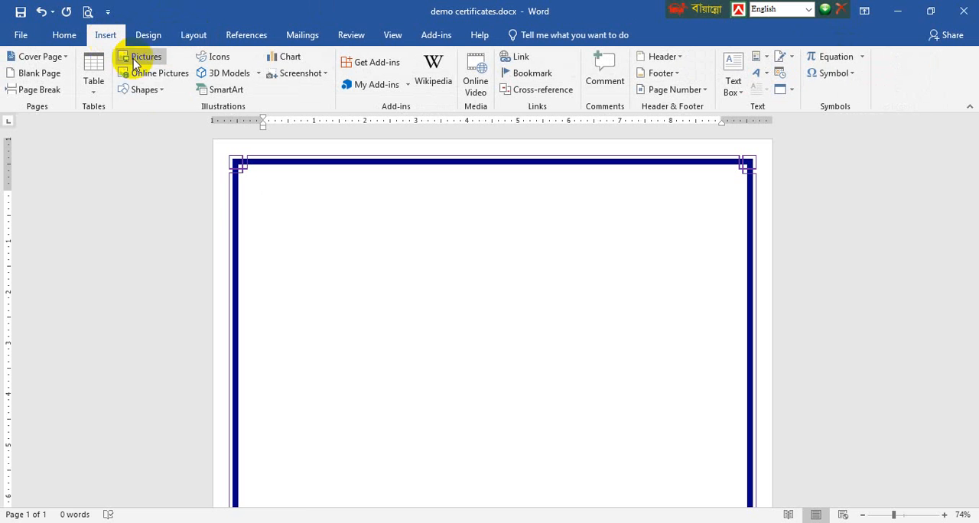
pyautogui.click(144, 89)
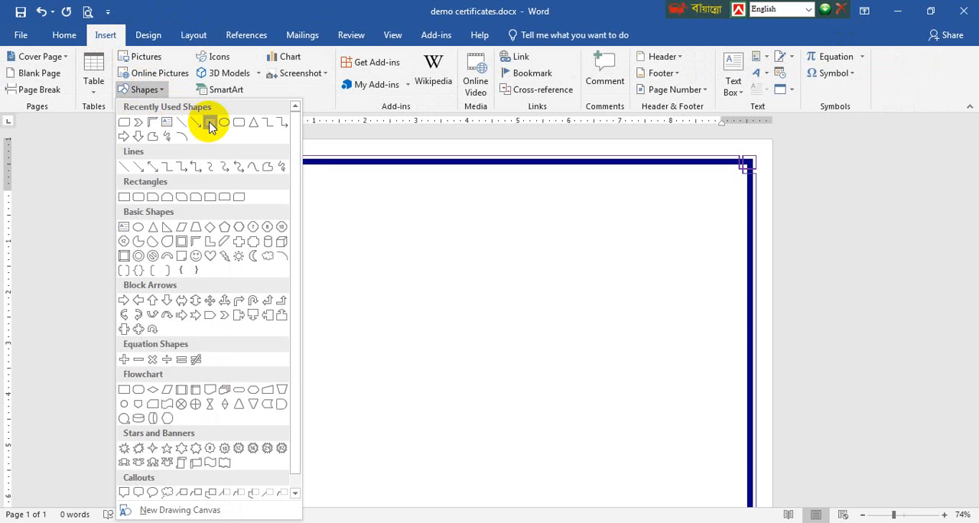
pyautogui.click(211, 124)
pyautogui.moveTo(213, 140); pyautogui.dragTo(865, 522)
pyautogui.scroll(-3, 789, 433)
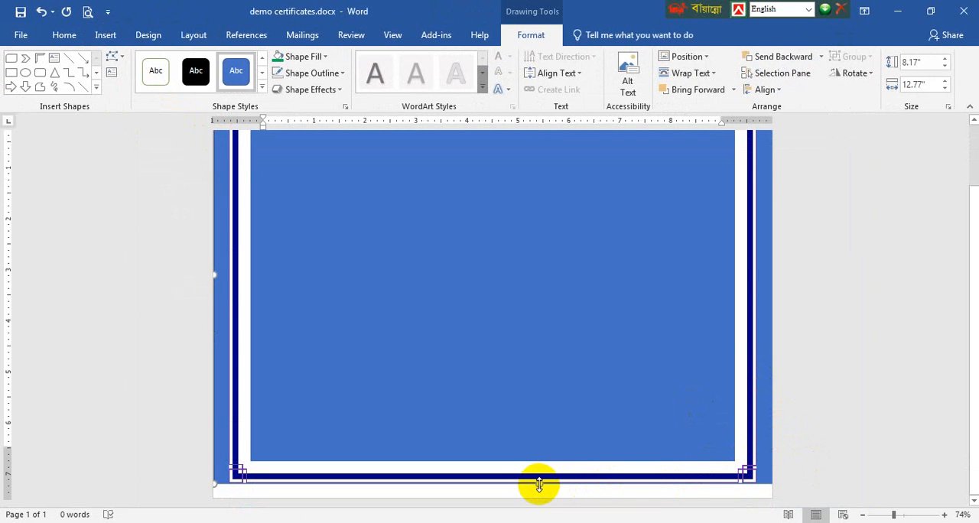
pyautogui.moveTo(539, 485); pyautogui.dragTo(542, 498)
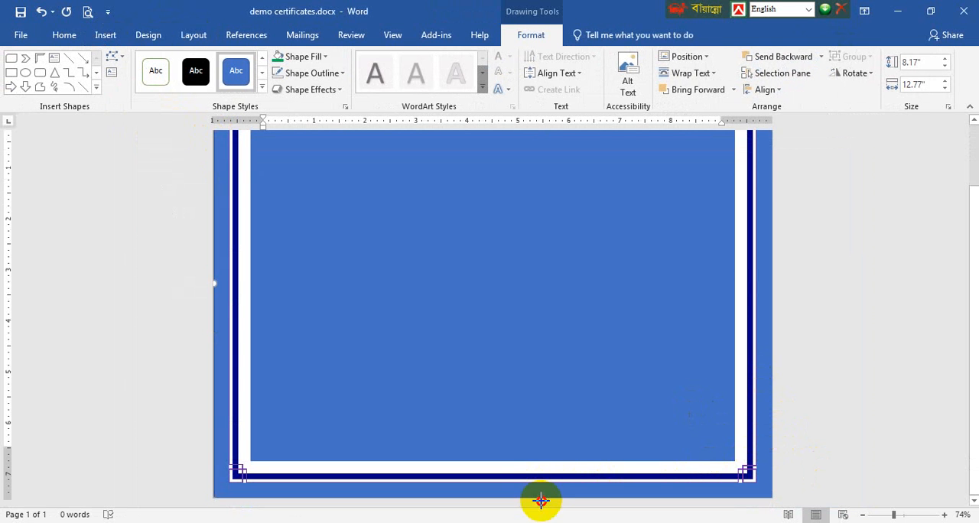
pyautogui.click(942, 317)
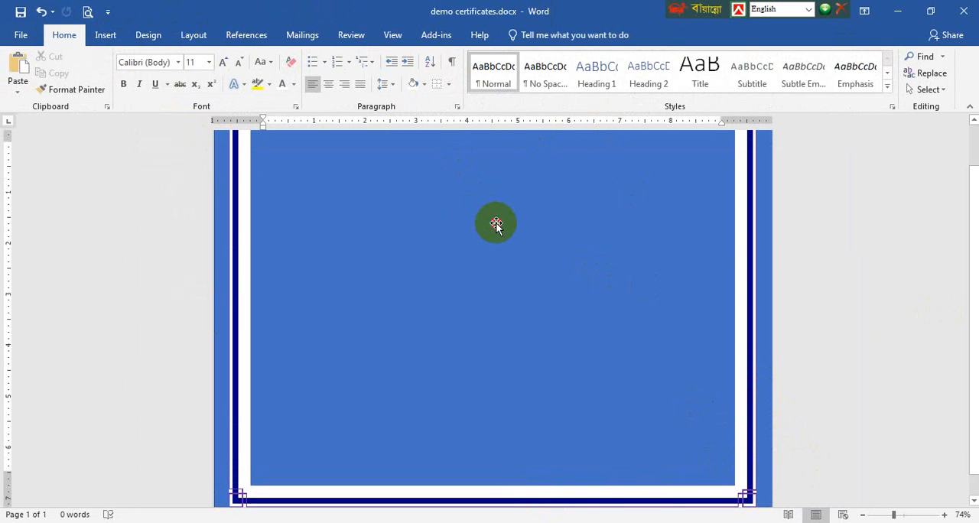
# Fill the page-sized rectangle with the standard orange colour
pyautogui.click(496, 222)
pyautogui.click(535, 36)
pyautogui.click(303, 56)
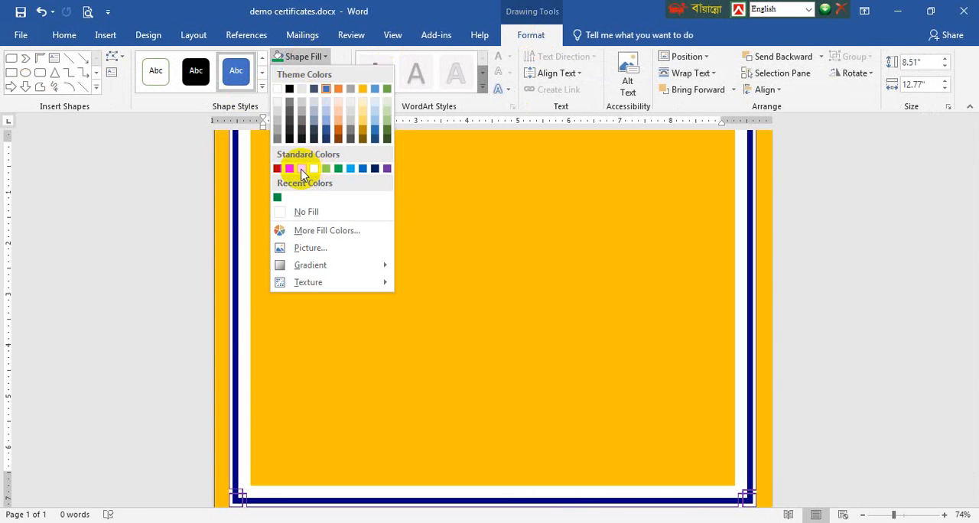
pyautogui.click(302, 169)
# Check the bordered page in the print preview and return to the document with the rectangle selected
pyautogui.click(20, 35)
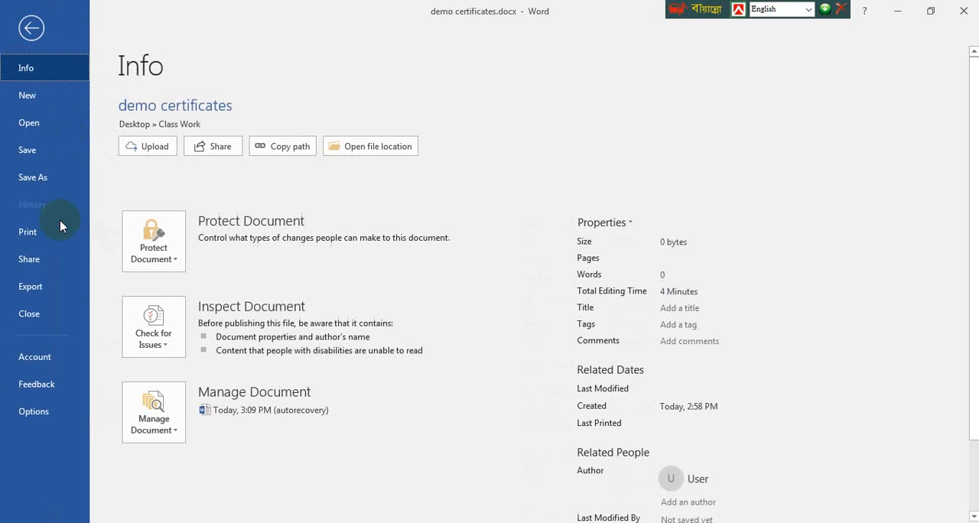
pyautogui.click(30, 231)
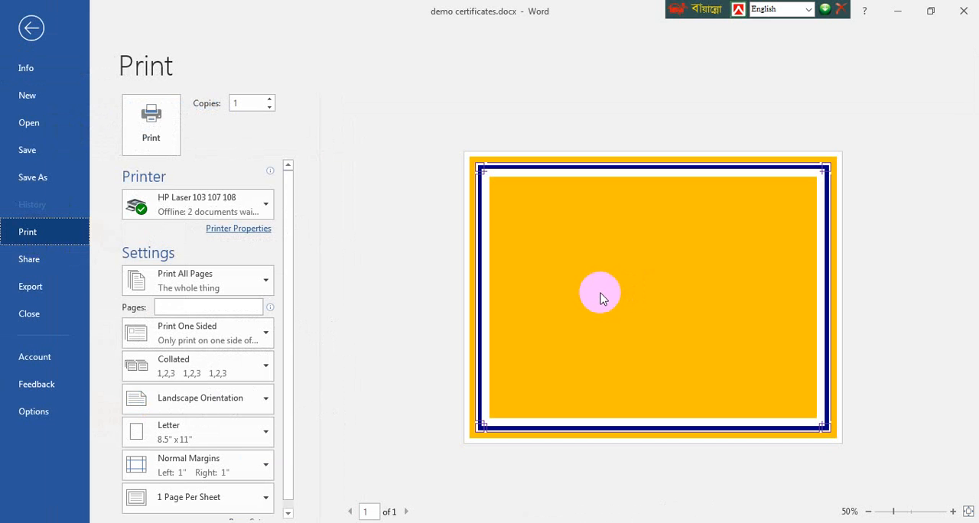
pyautogui.click(32, 28)
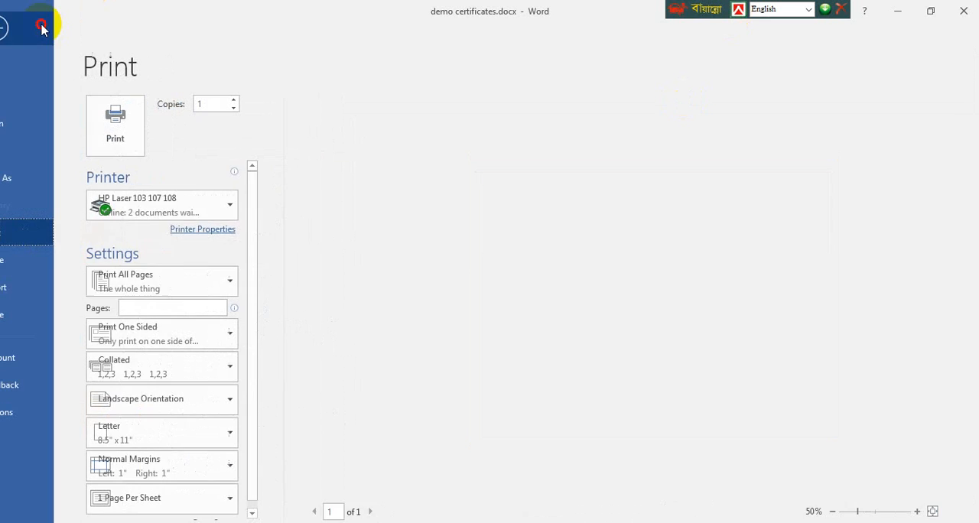
pyautogui.click(579, 185)
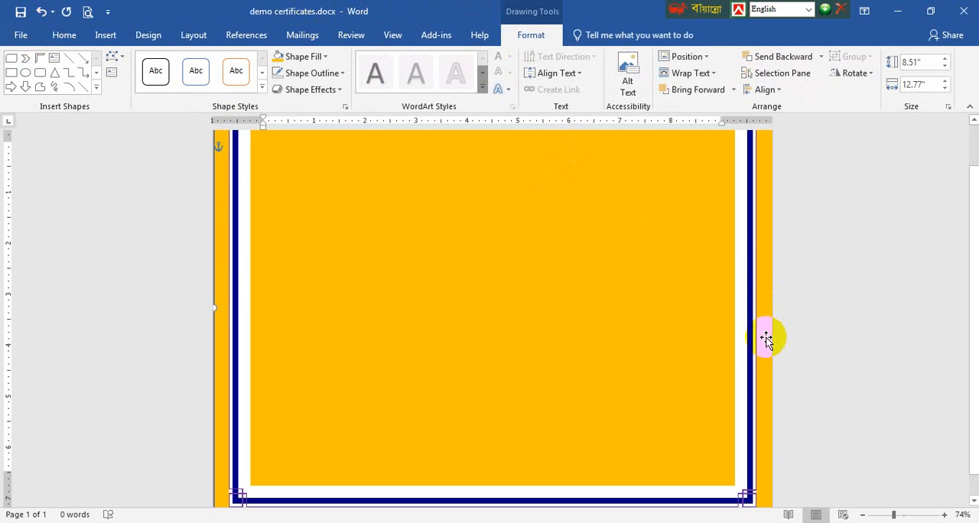
# Delete the orange page-sized rectangle, leaving only the page border
pyautogui.press('Delete')
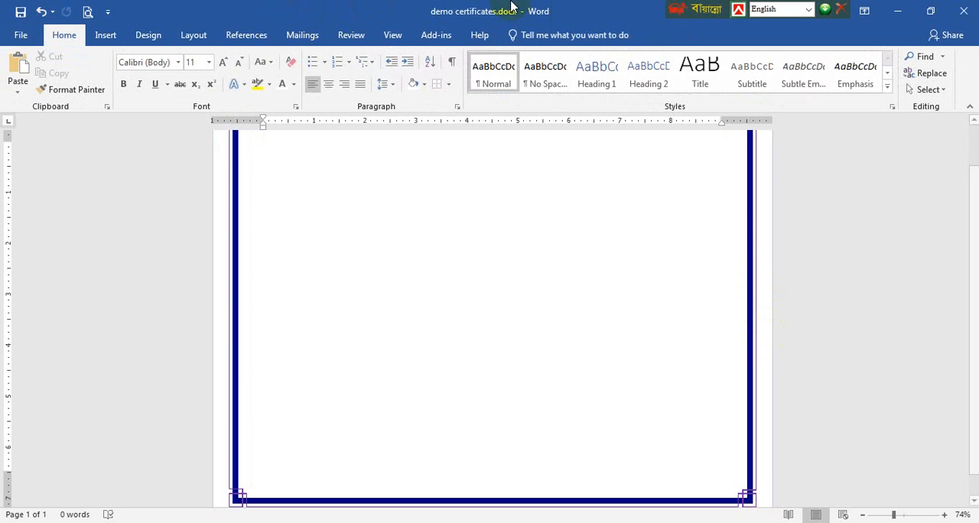
pyautogui.click(193, 38)
pyautogui.scroll(2, 317, 266)
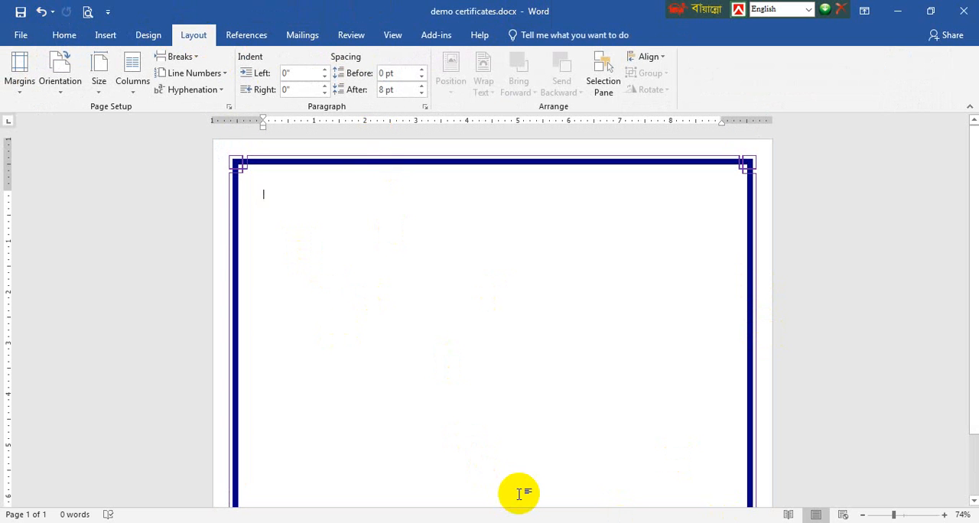
pyautogui.click(104, 35)
pyautogui.click(95, 88)
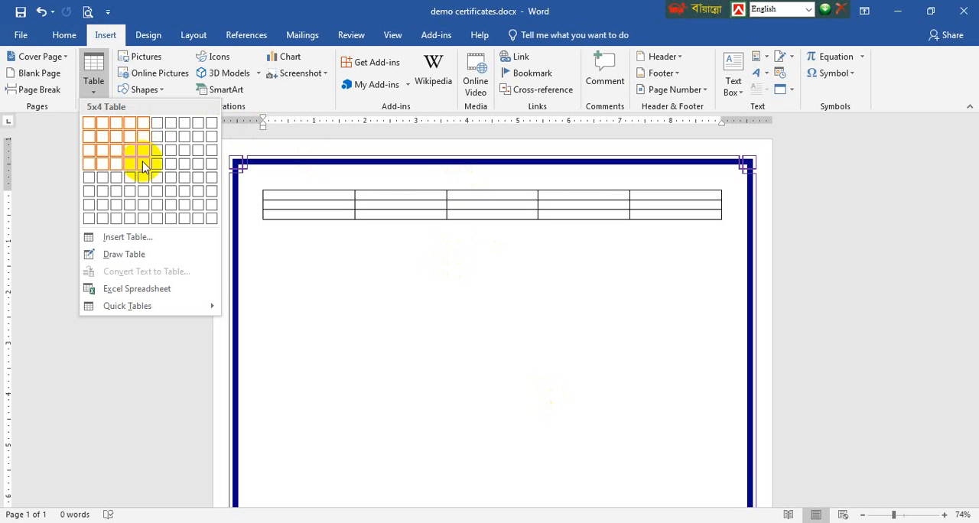
pyautogui.click(147, 205)
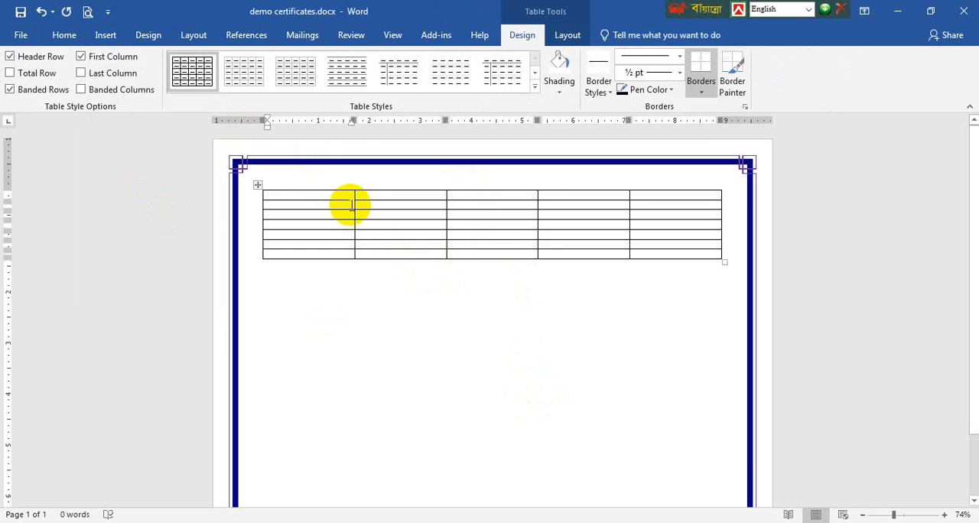
pyautogui.hotkey('ctrl', 'z')
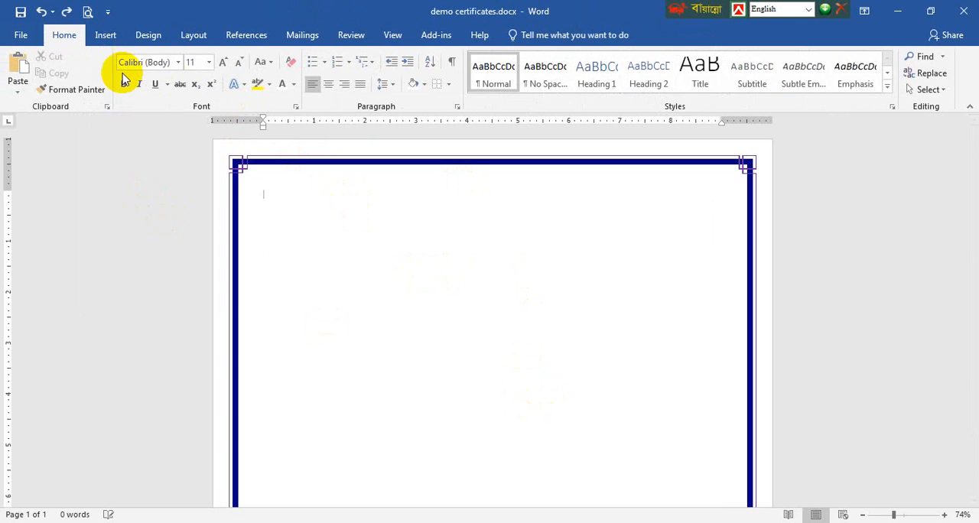
pyautogui.click(105, 36)
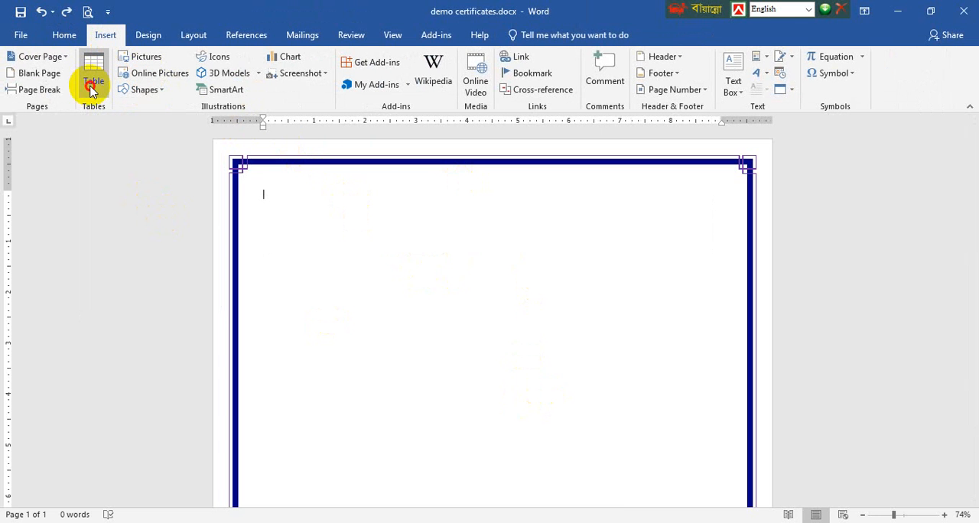
pyautogui.click(93, 81)
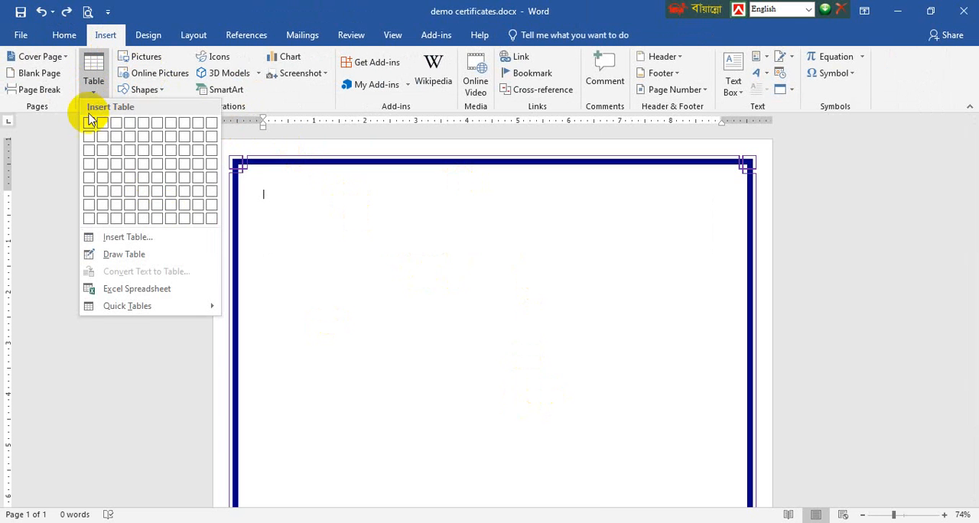
pyautogui.click(172, 128)
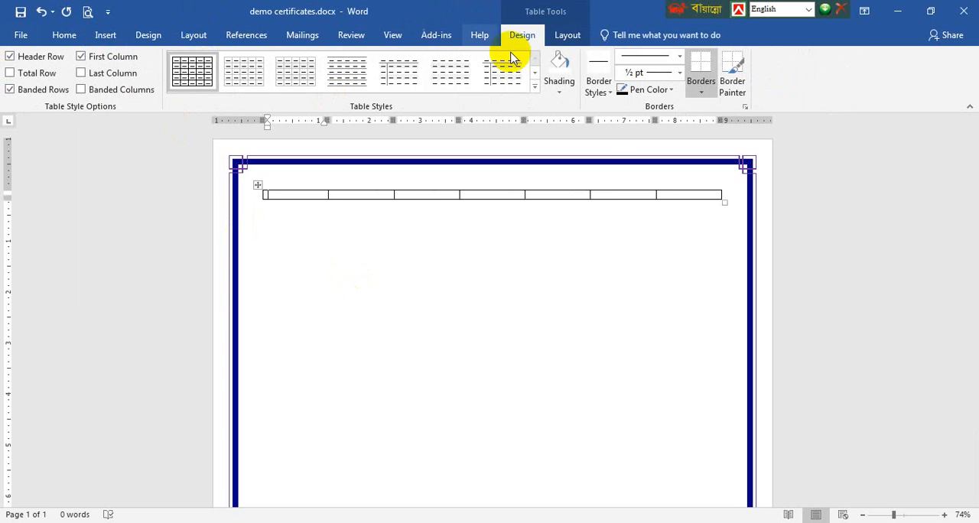
pyautogui.click(194, 35)
pyautogui.click(18, 90)
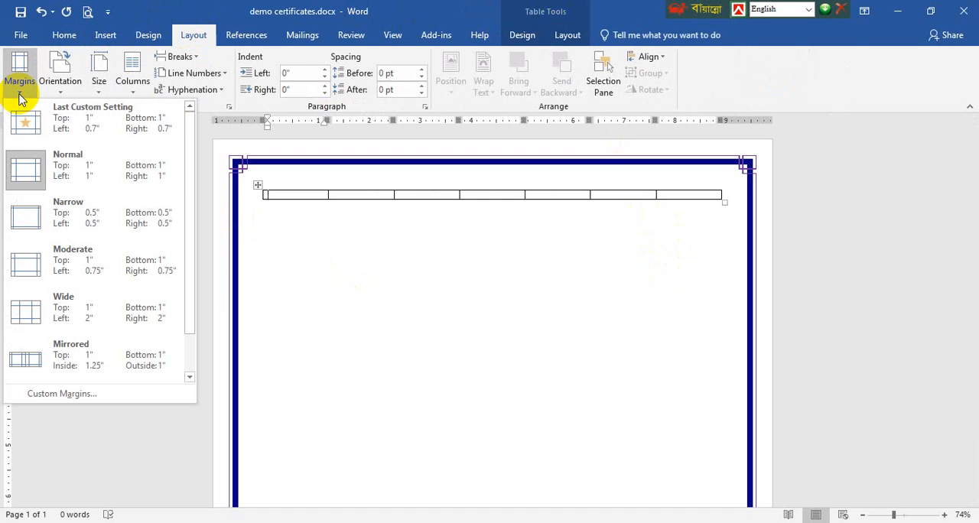
pyautogui.click(89, 214)
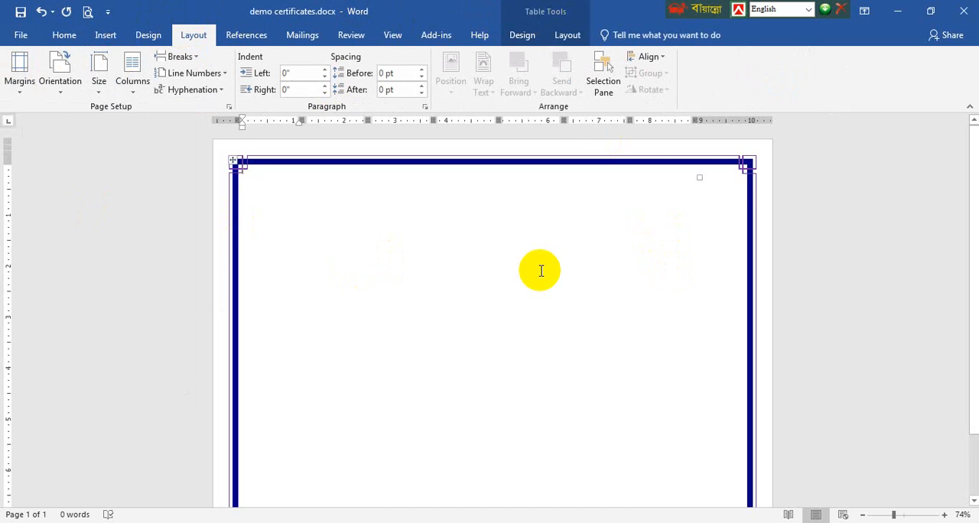
pyautogui.hotkey('ctrl', 'z')
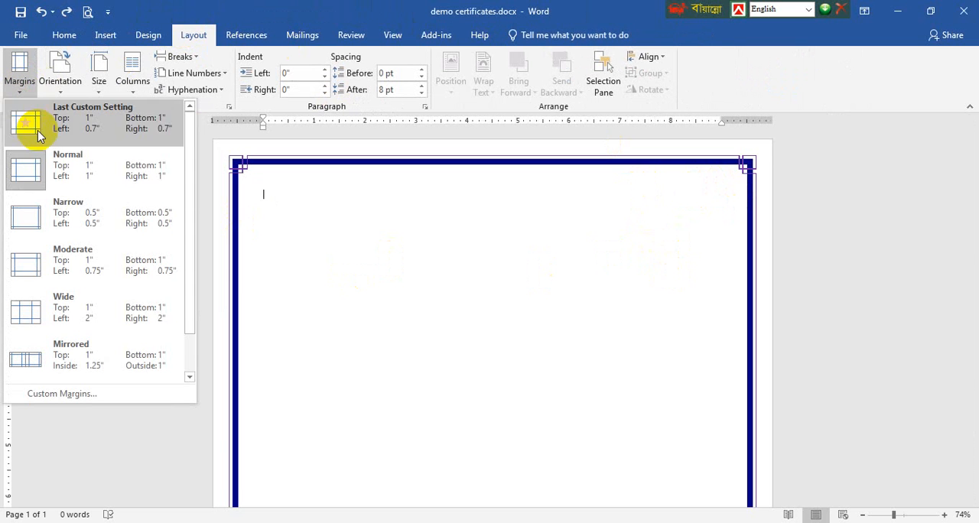
# Set the document's top and bottom page margins to a custom 0.8"
pyautogui.click(76, 208)
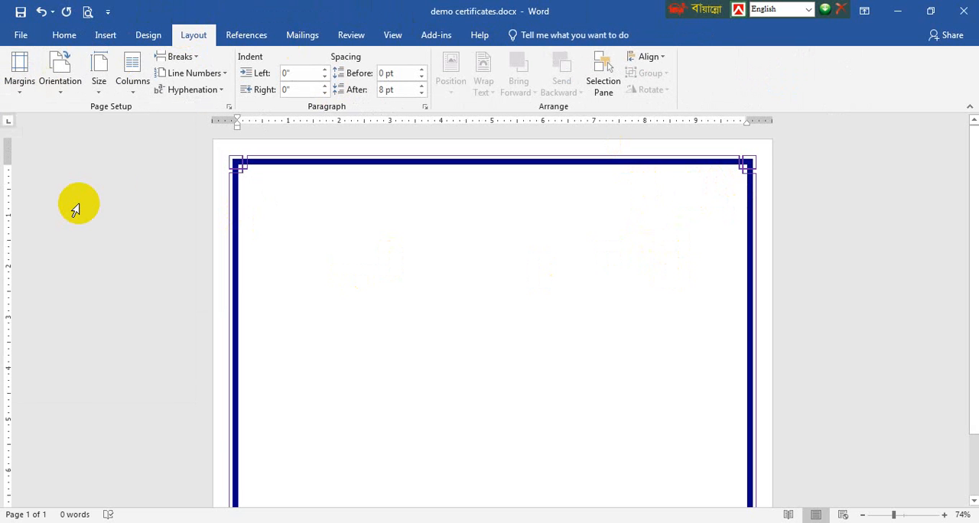
pyautogui.click(20, 77)
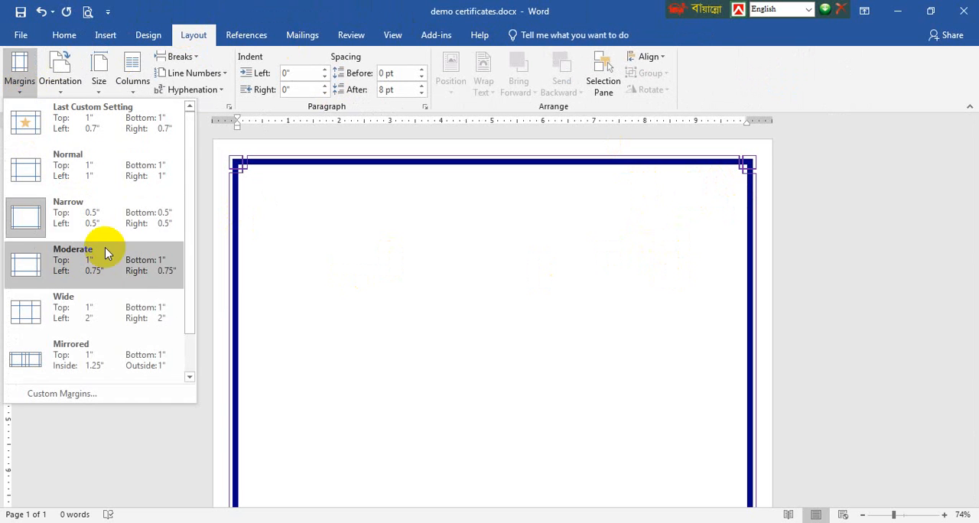
pyautogui.click(87, 394)
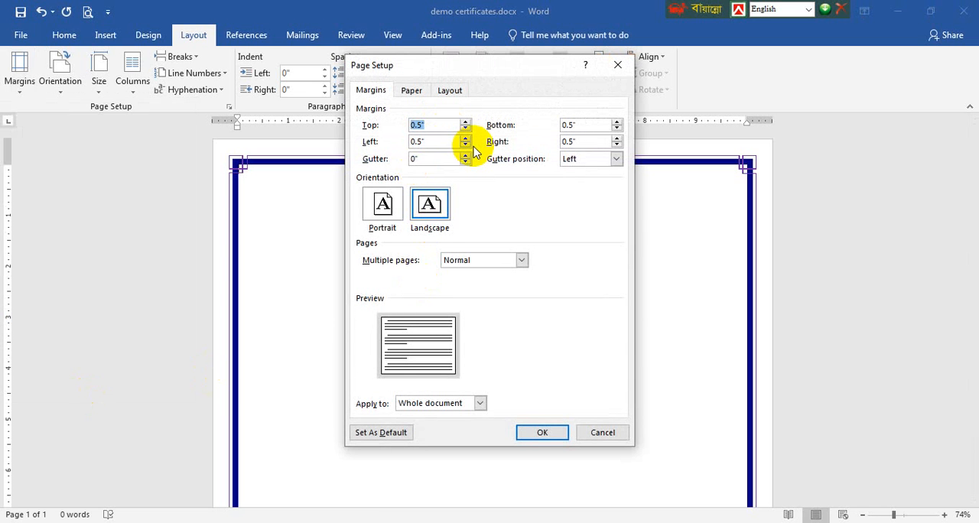
pyautogui.write('08')
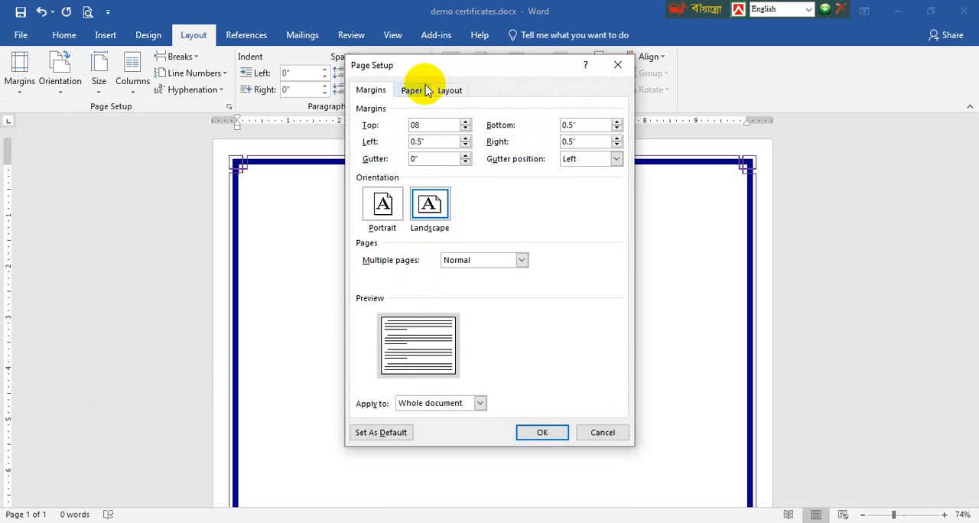
pyautogui.press('BackSpace')
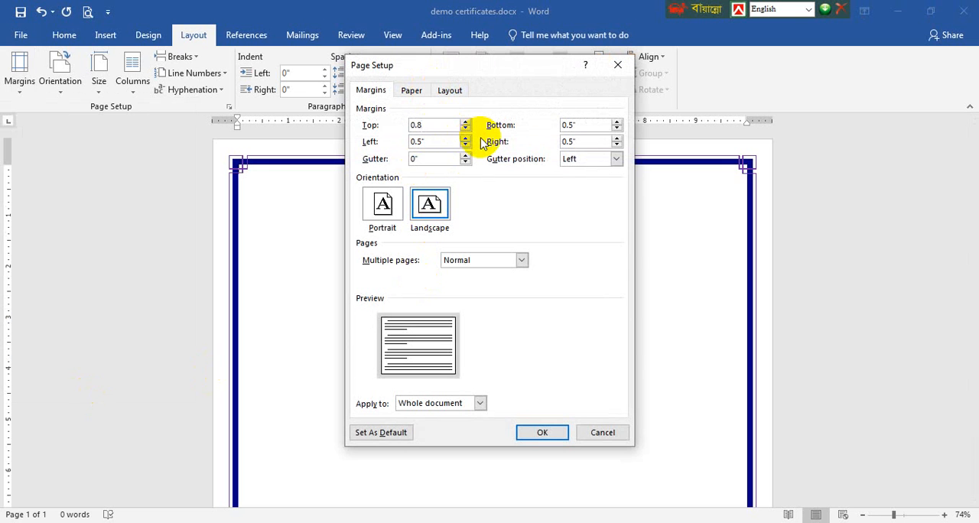
pyautogui.doubleClick(605, 125)
pyautogui.write('0.8')
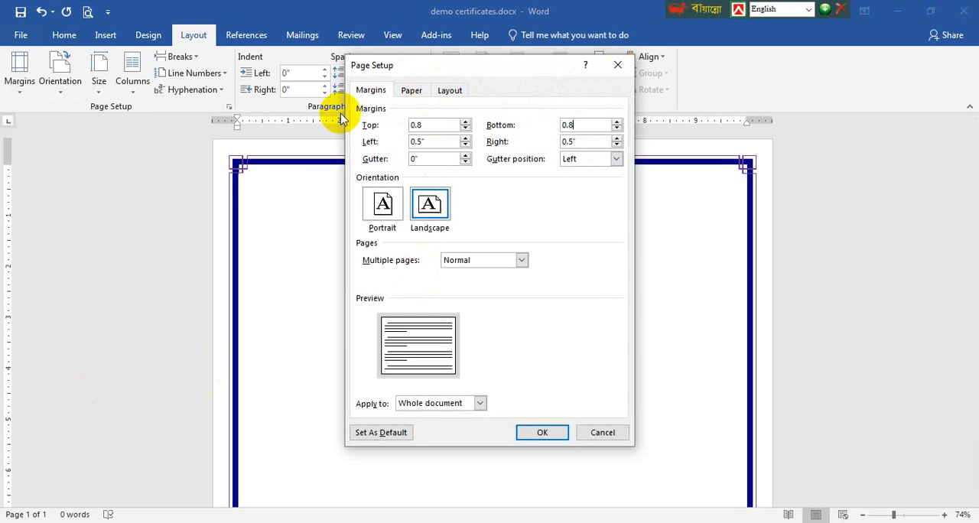
# Set the left and right page margins to 0.8" and apply the custom margins to the whole document
pyautogui.doubleClick(423, 142)
pyautogui.write('0.')
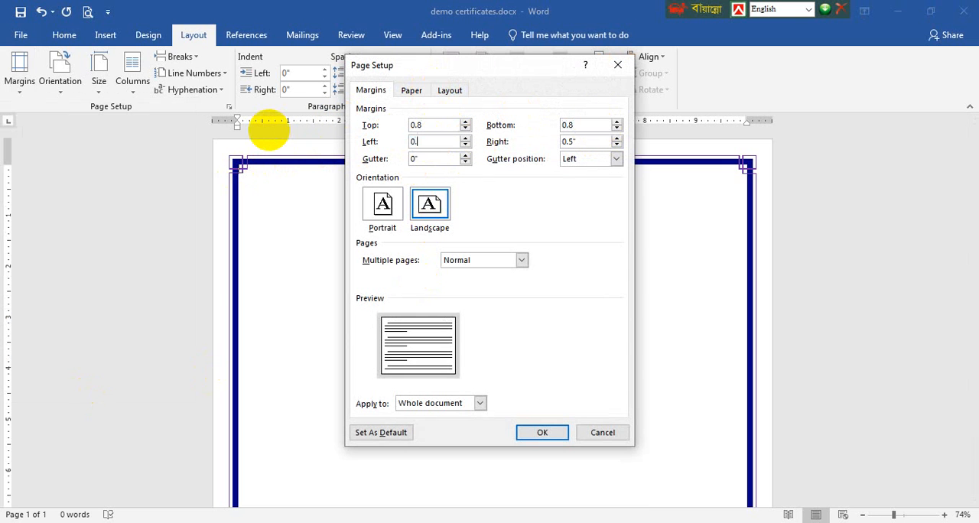
pyautogui.write('8')
pyautogui.doubleClick(604, 141)
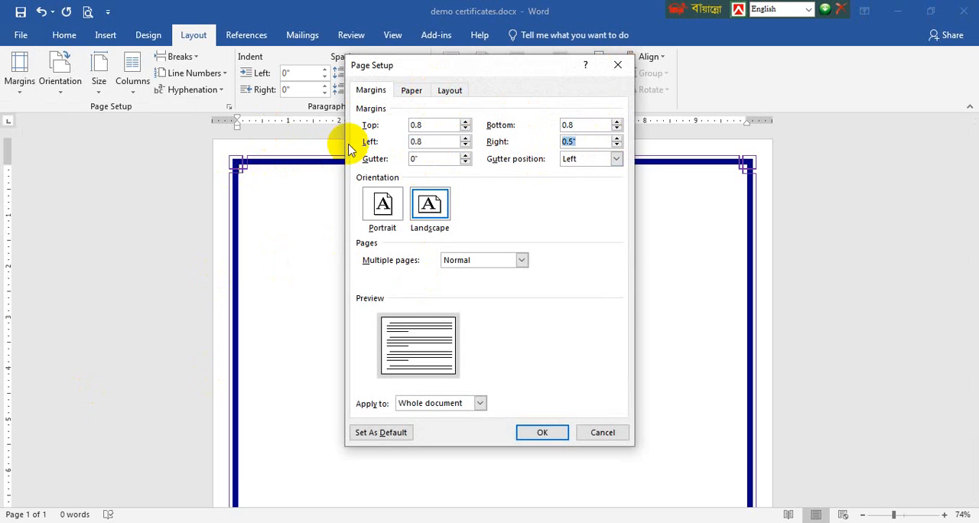
pyautogui.write('0.8')
pyautogui.press('Return')
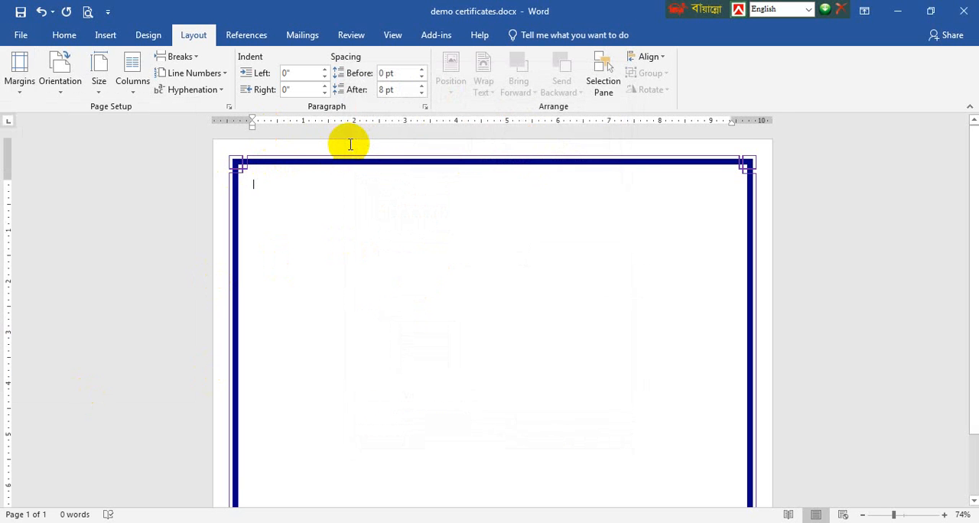
# Insert a table of seven columns and one row at the top of the page and make its row about twice as tall
pyautogui.click(106, 35)
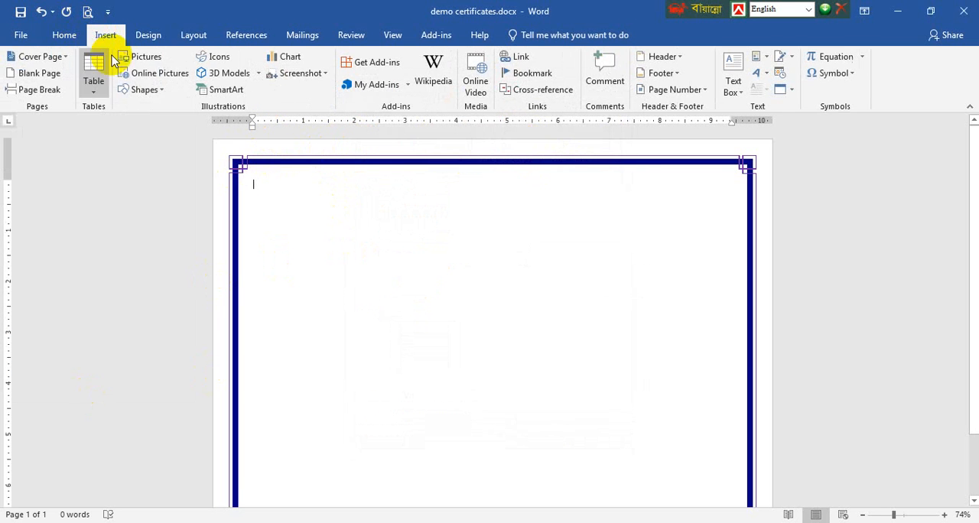
pyautogui.click(100, 90)
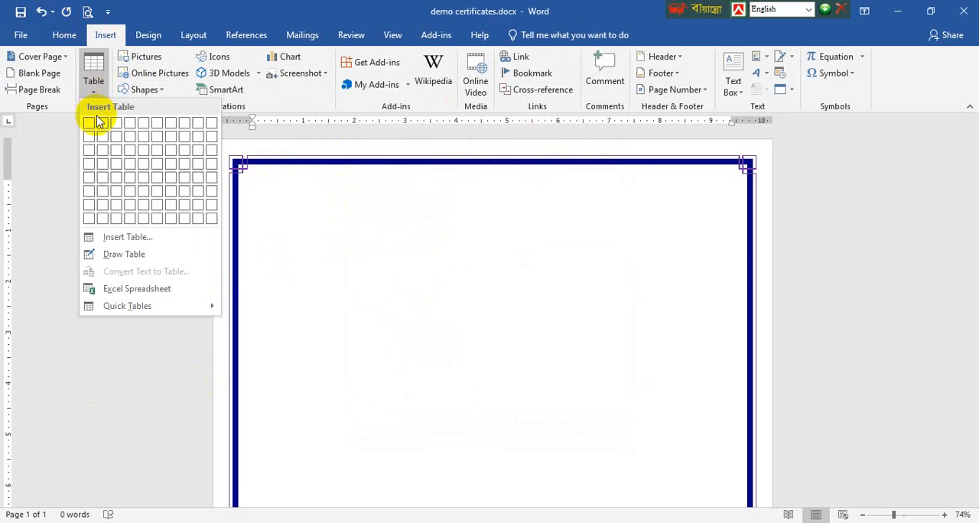
pyautogui.click(171, 124)
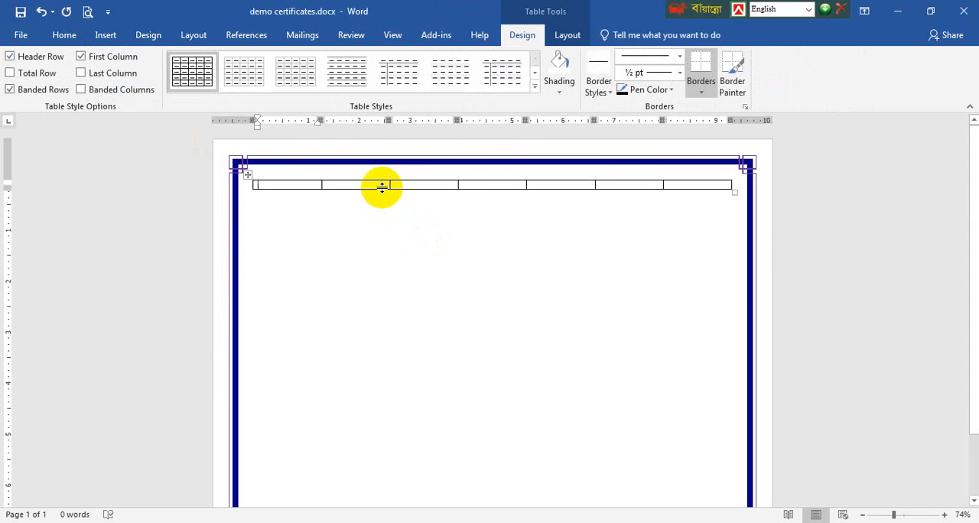
pyautogui.moveTo(382, 187)
pyautogui.mouseDown()
pyautogui.moveTo(385, 233)
pyautogui.moveTo(380, 198)
pyautogui.mouseUp()
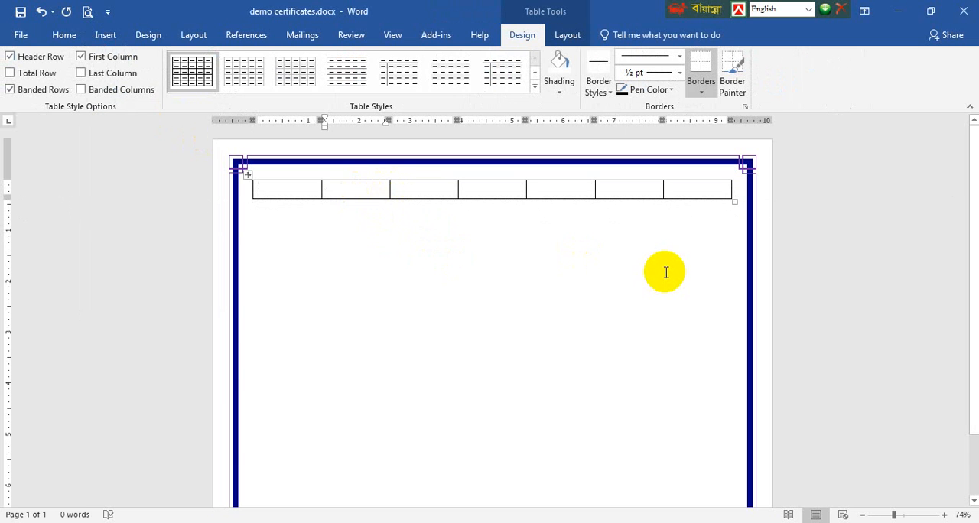
# Switch text input to the Bijoy Classic Bangla layout and enter শান্তি in the table's second cell
pyautogui.keyDown('ctrl'); pyautogui.scroll(1, 666, 273); pyautogui.keyUp('ctrl')
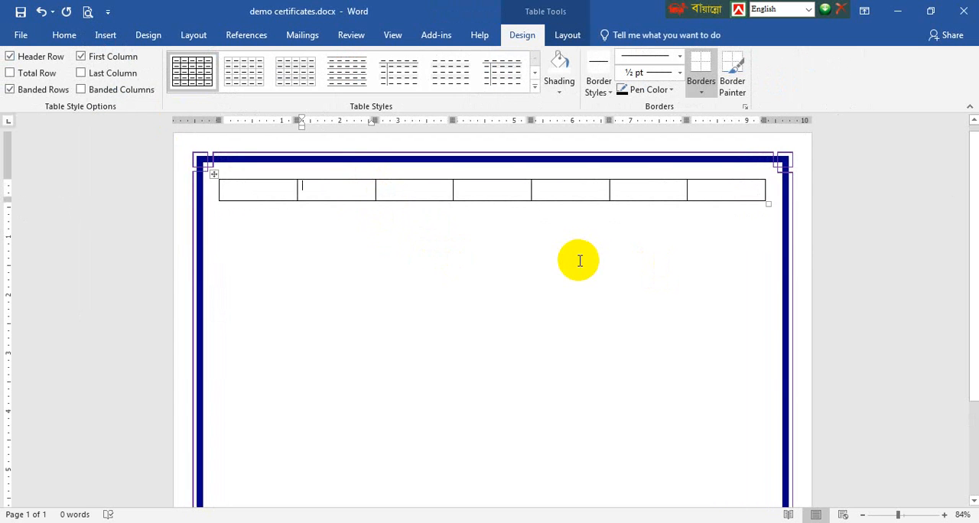
pyautogui.hotkey('ctrl', 'alt', 'b')
pyautogui.write('শ')
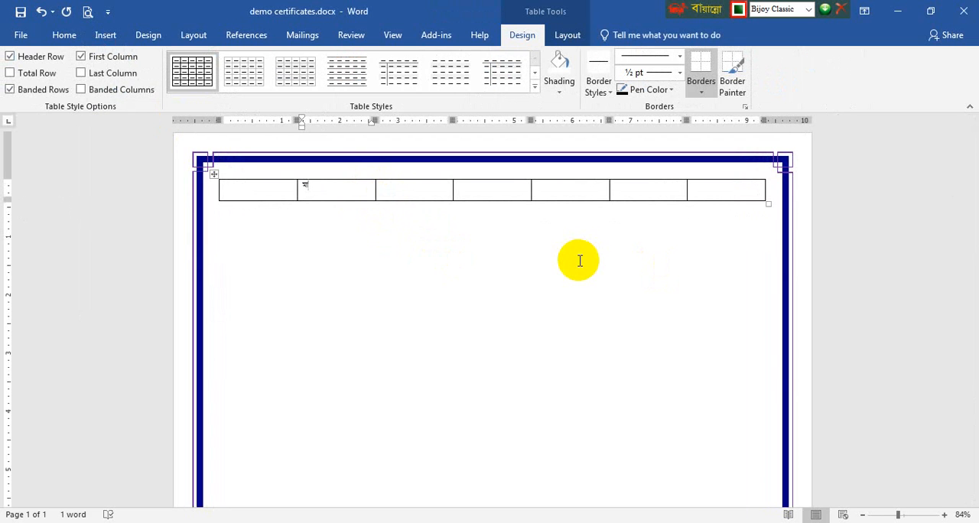
pyautogui.keyDown('ctrl'); pyautogui.scroll(5, 411, 337); pyautogui.keyUp('ctrl')
pyautogui.press('BackSpace')
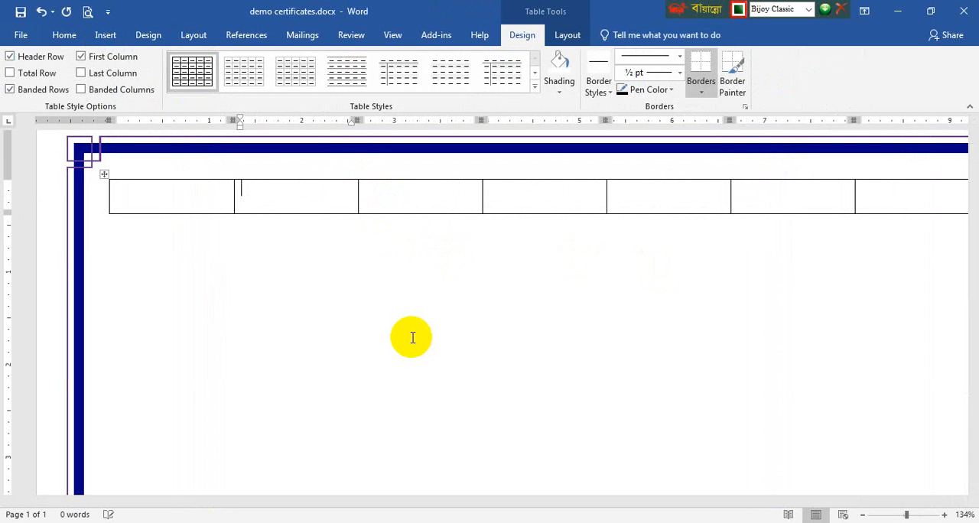
pyautogui.write('শানি')
pyautogui.write('্তি')
pyautogui.press('Tab')
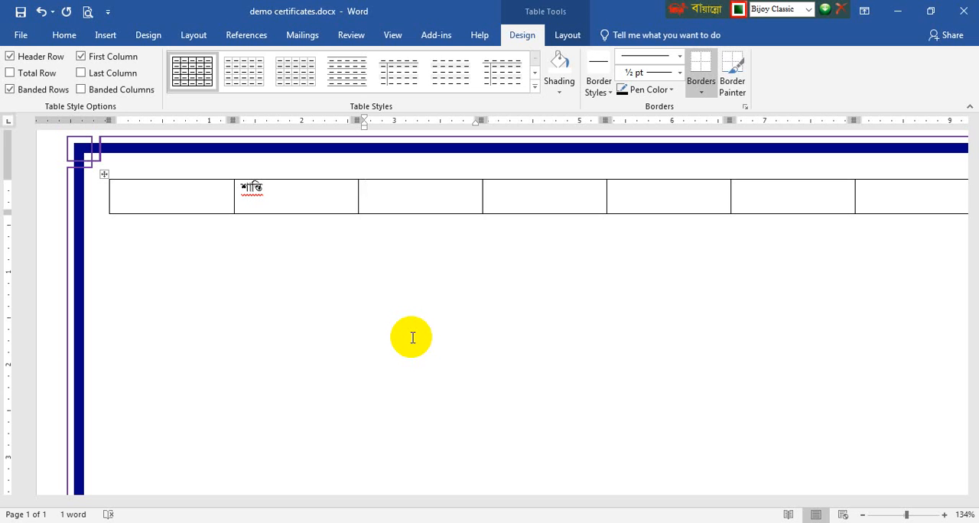
# Apply the SutonnyMJ font to the third through seventh table cells
pyautogui.write('k')
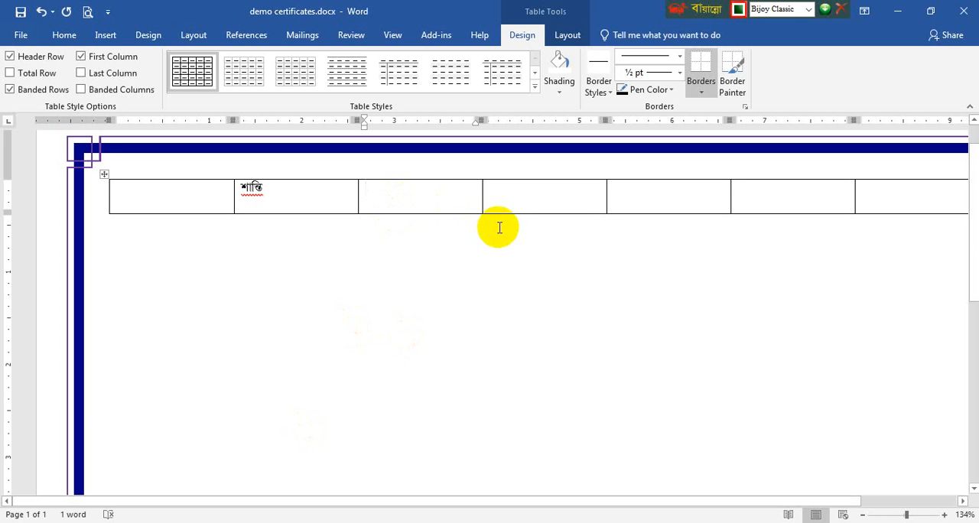
pyautogui.scroll(-3, 499, 225)
pyautogui.moveTo(750, 189); pyautogui.dragTo(404, 182)
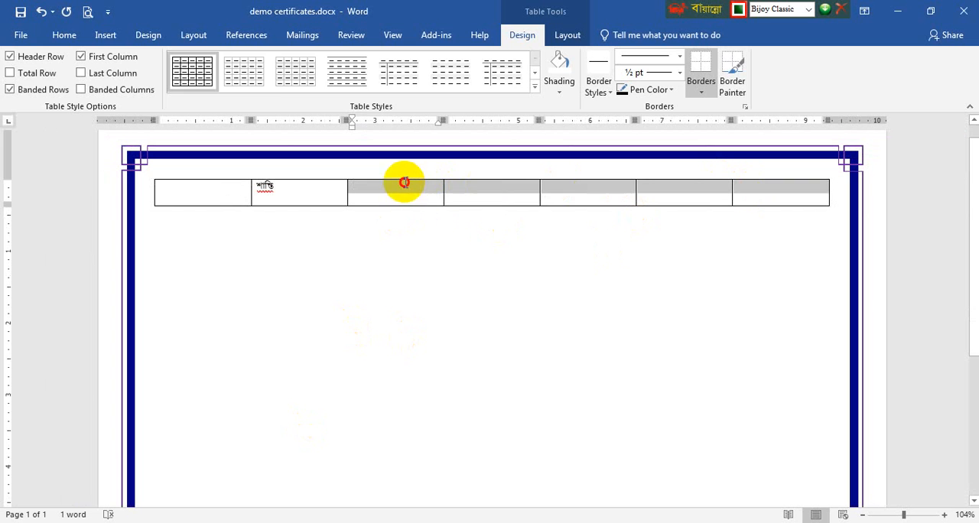
pyautogui.click(65, 36)
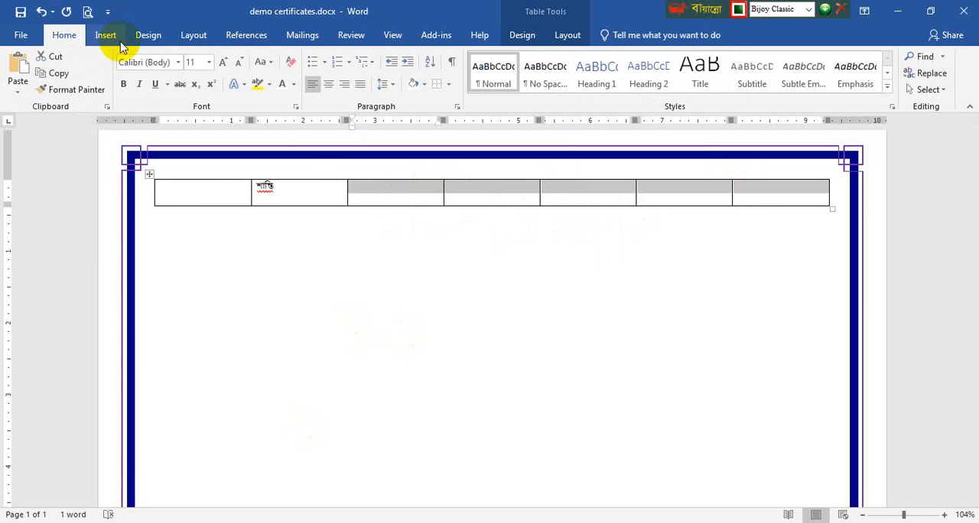
pyautogui.click(178, 62)
pyautogui.click(176, 182)
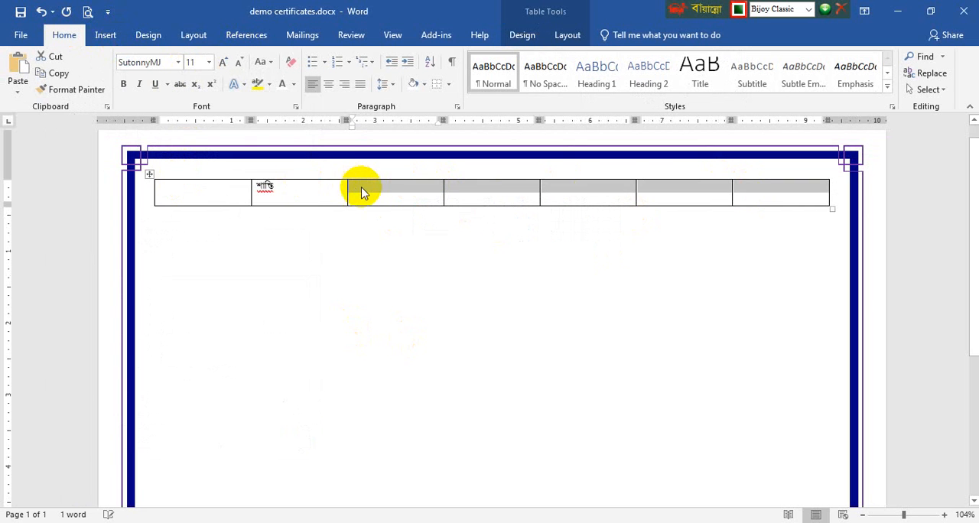
# Enter শৃঙ্খলা in the table's third cell and উন্নয়ন in its fourth cell
pyautogui.click(390, 199)
pyautogui.write('শ')
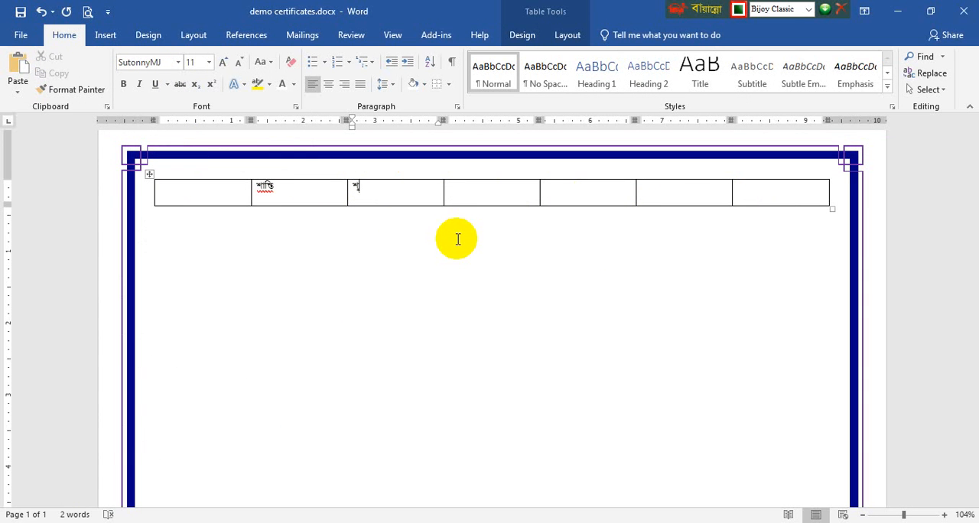
pyautogui.write('ং')
pyautogui.write('্খল')
pyautogui.press('BackSpace')
pyautogui.write('উন্নয়ন')
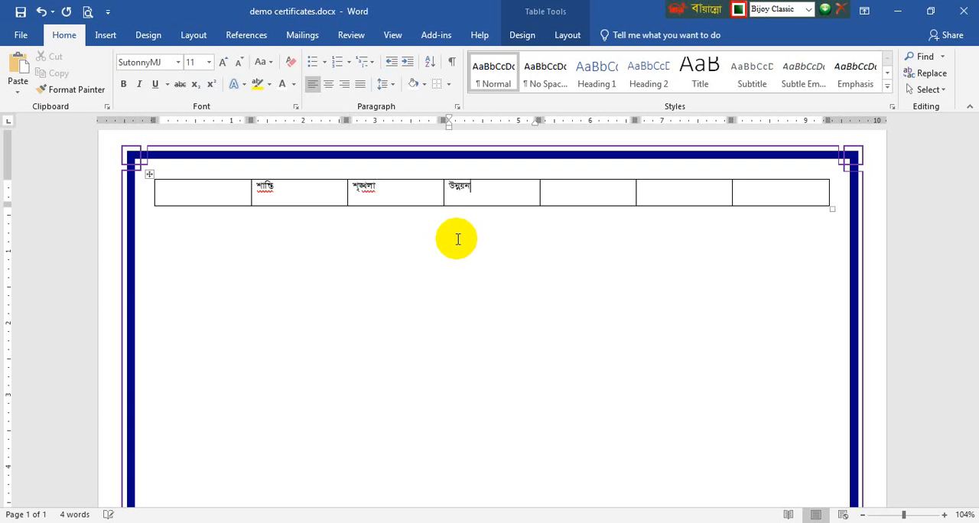
# Enter নিরাপত্তা in the table's fifth cell and সবর্ত্র আমরা in its sixth cell
pyautogui.press('Tab')
pyautogui.write('শিরাপত্')
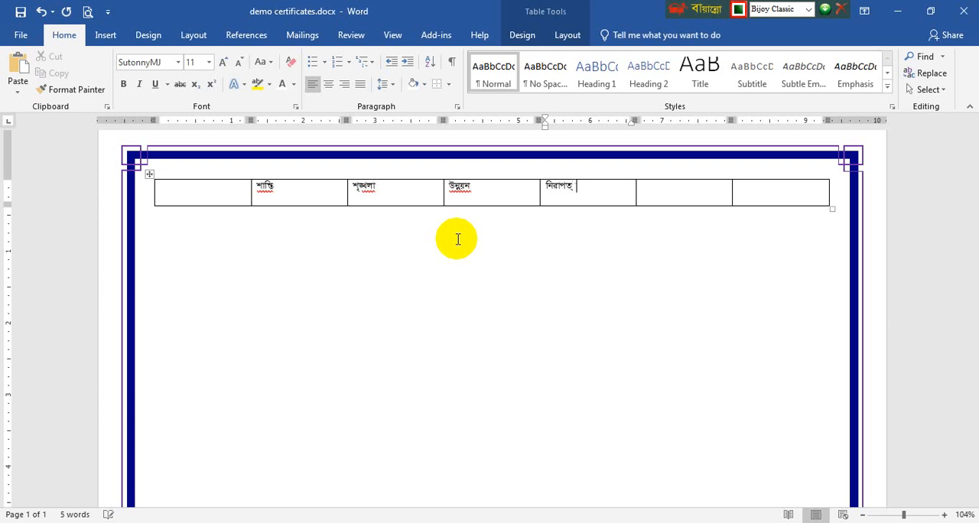
pyautogui.write('তা')
pyautogui.press('Tab')
pyautogui.write('সবত্র')
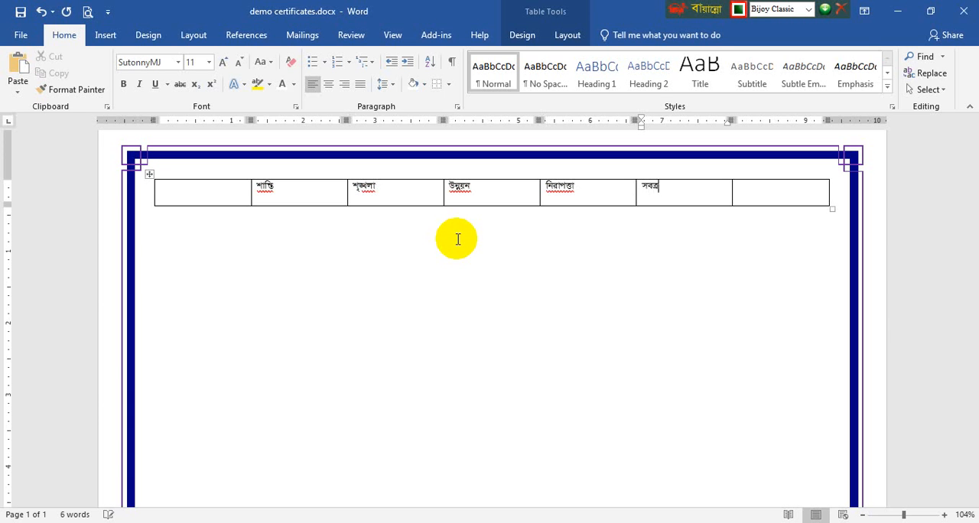
pyautogui.write(' আমরা')
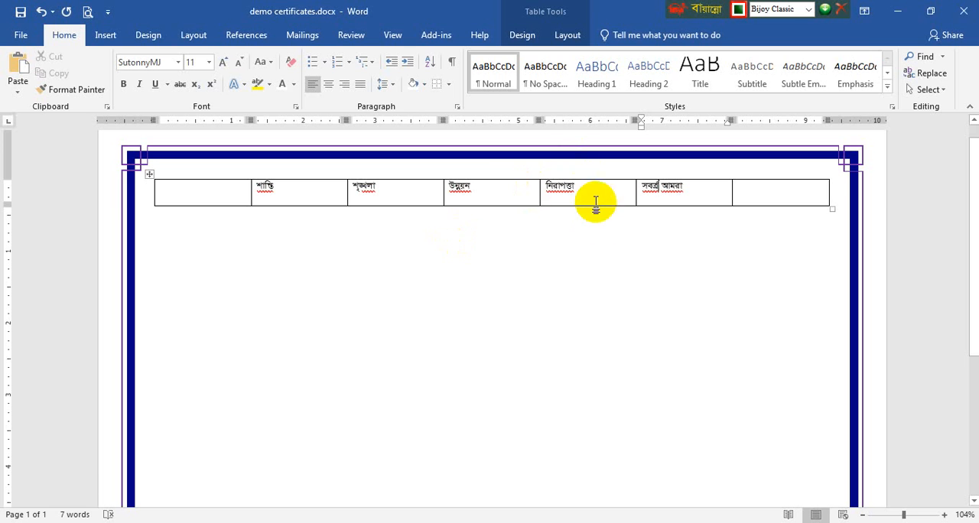
# Shrink the table's row to the height of one text line and add a second row below it
pyautogui.moveTo(604, 205); pyautogui.dragTo(596, 192)
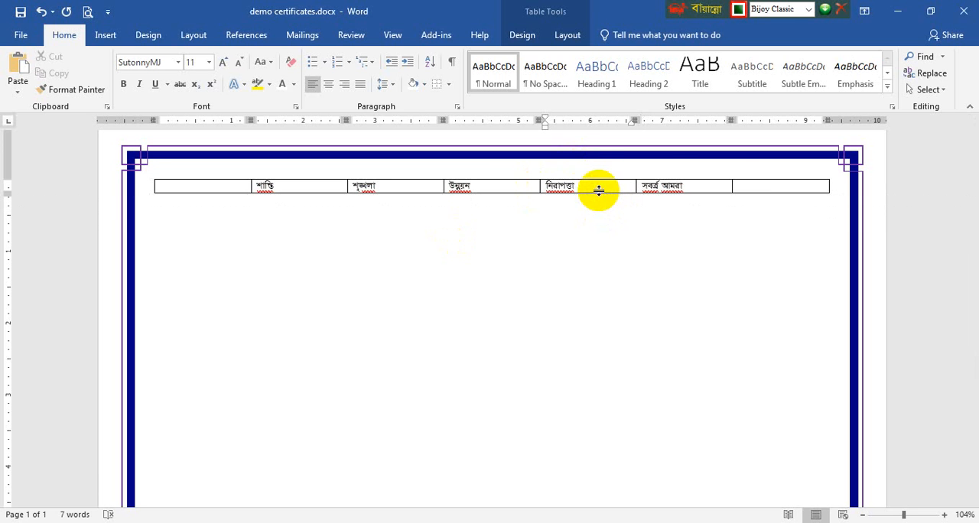
pyautogui.click(755, 187)
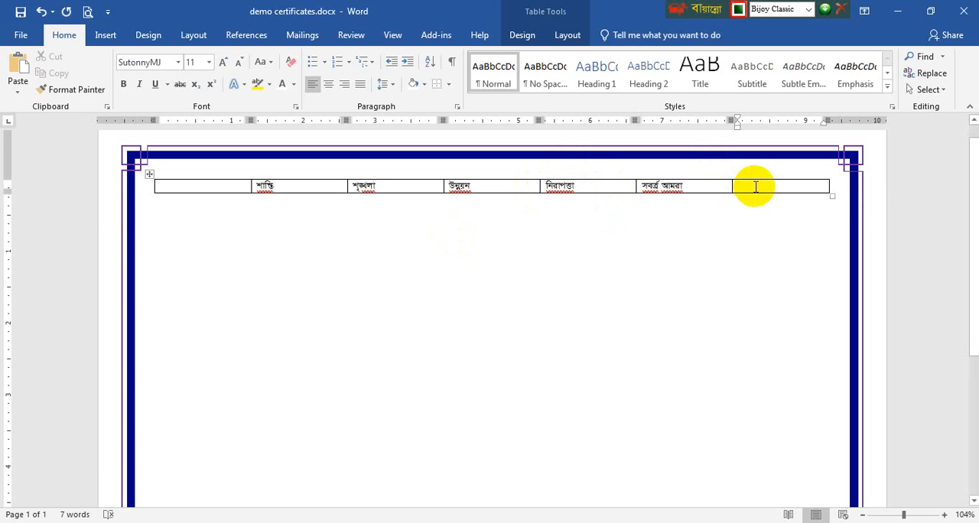
pyautogui.press('Tab')
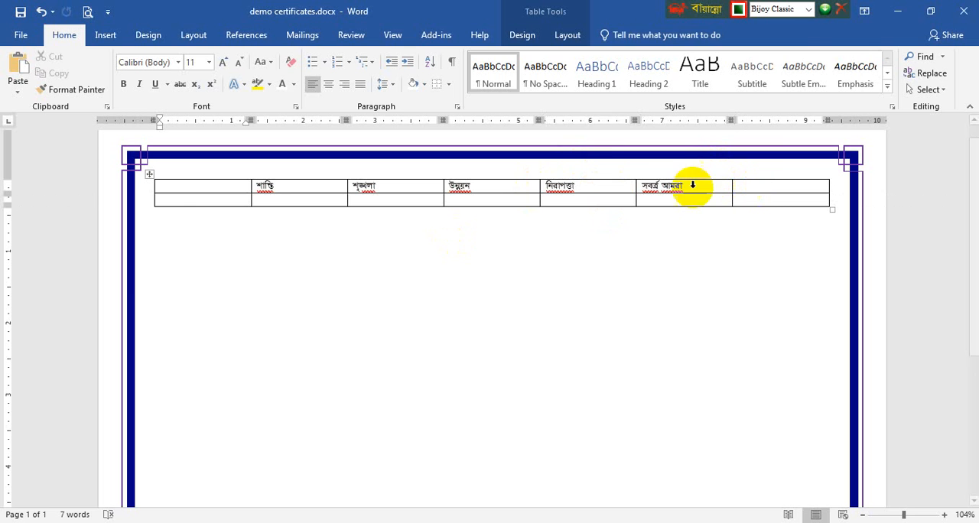
# Merge the second through sixth cells of the table's second row into one cell
pyautogui.click(650, 201)
pyautogui.moveTo(650, 200); pyautogui.dragTo(334, 196)
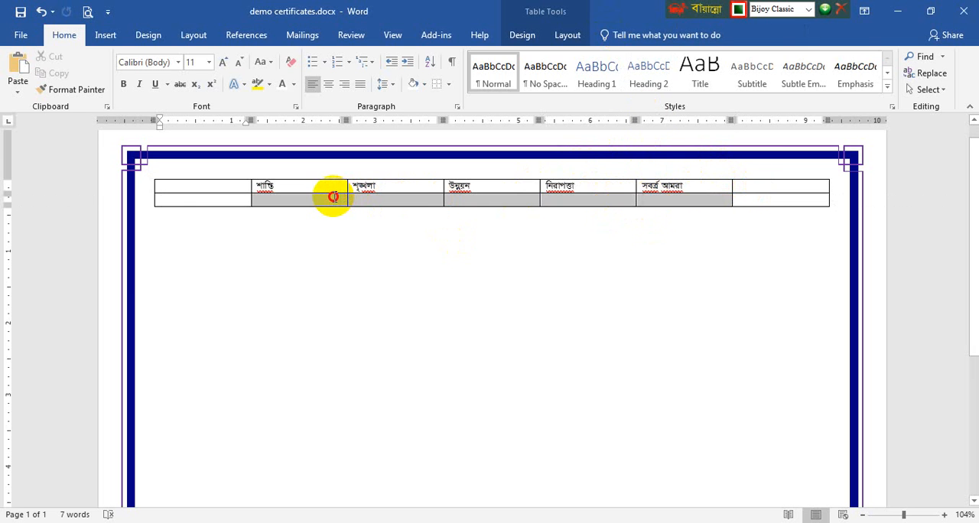
pyautogui.click(566, 36)
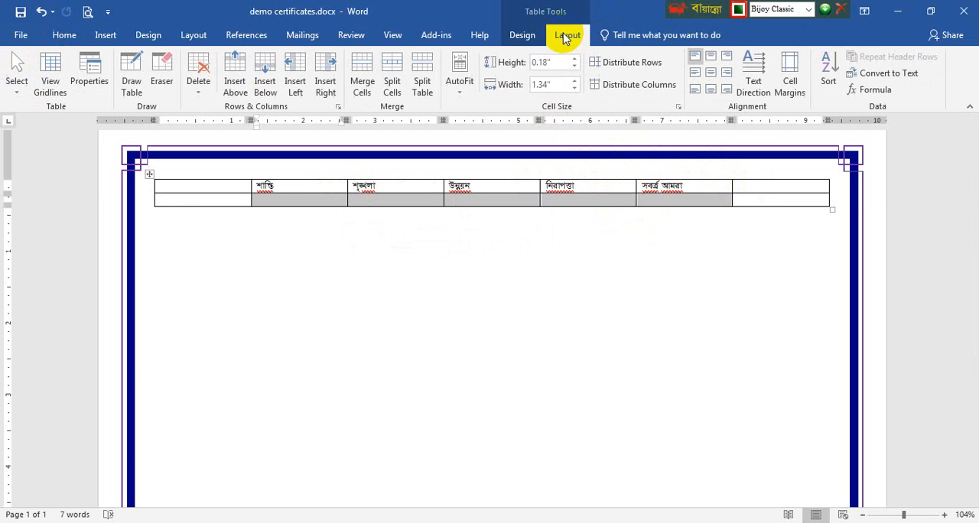
pyautogui.click(360, 72)
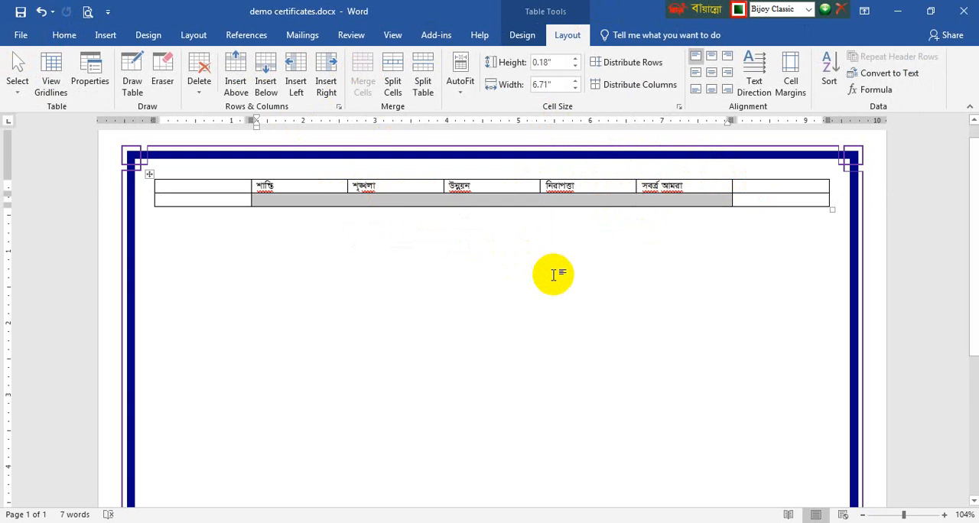
# Switch text input to English and enter "Office of the district Commandant, TDP & VDP, Feni." in the merged cell
pyautogui.hotkey('ctrl', 'alt', 'b')
pyautogui.write('O')
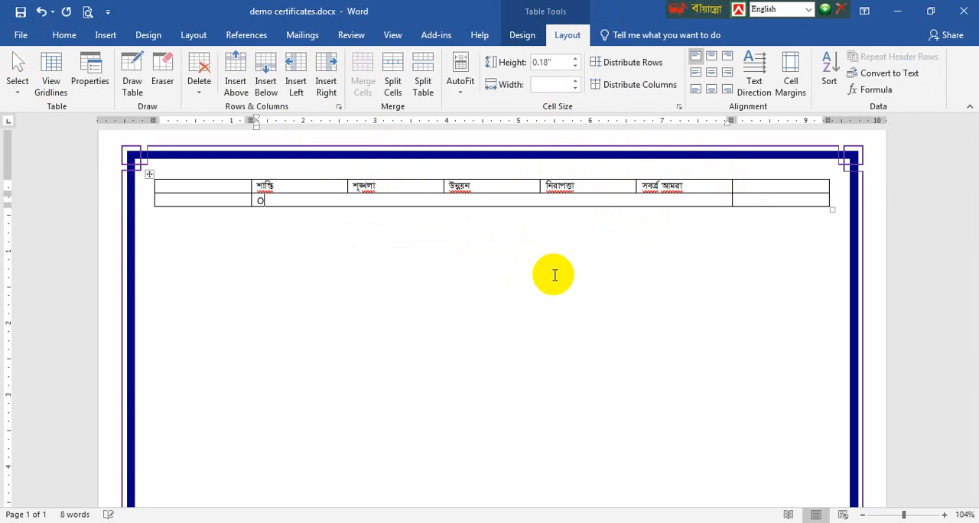
pyautogui.write('ffice of the d')
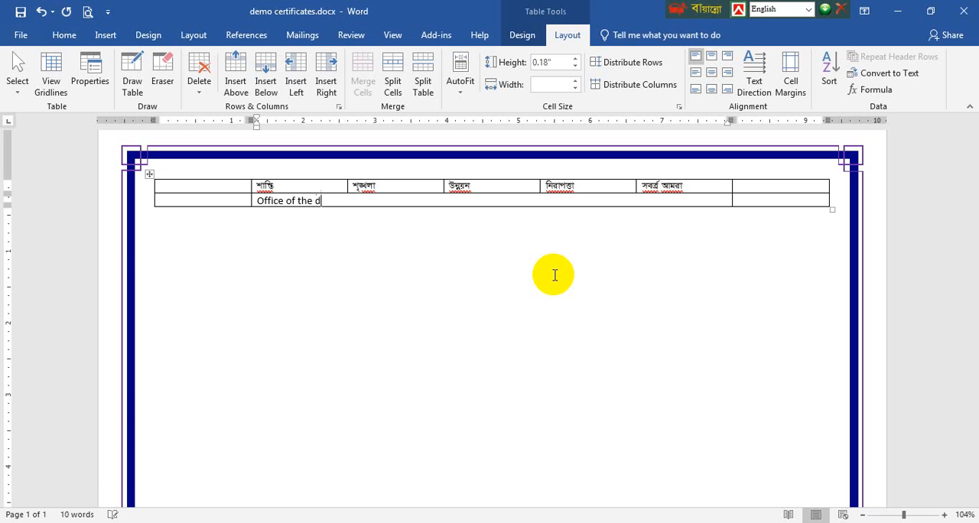
pyautogui.write('istrict')
pyautogui.write('Commandant')
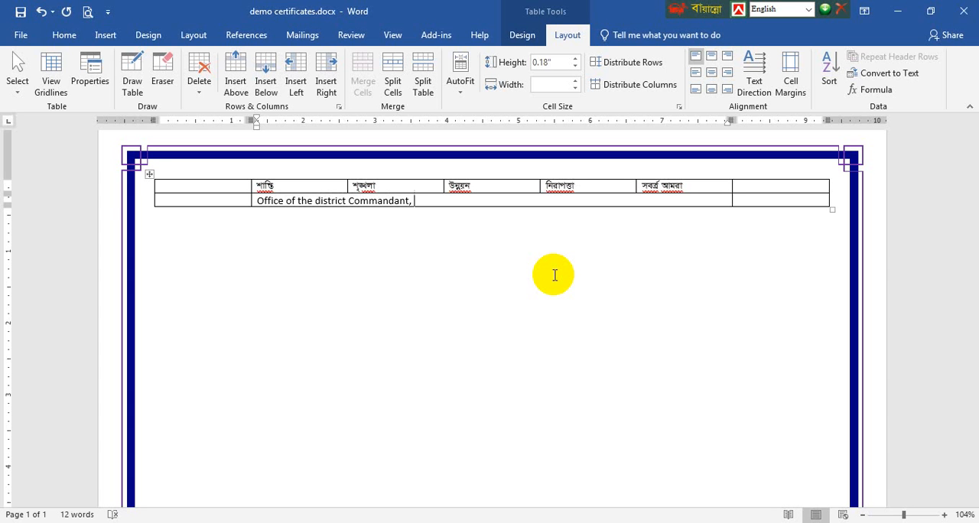
pyautogui.write(', TDP & VDP, Feni.')
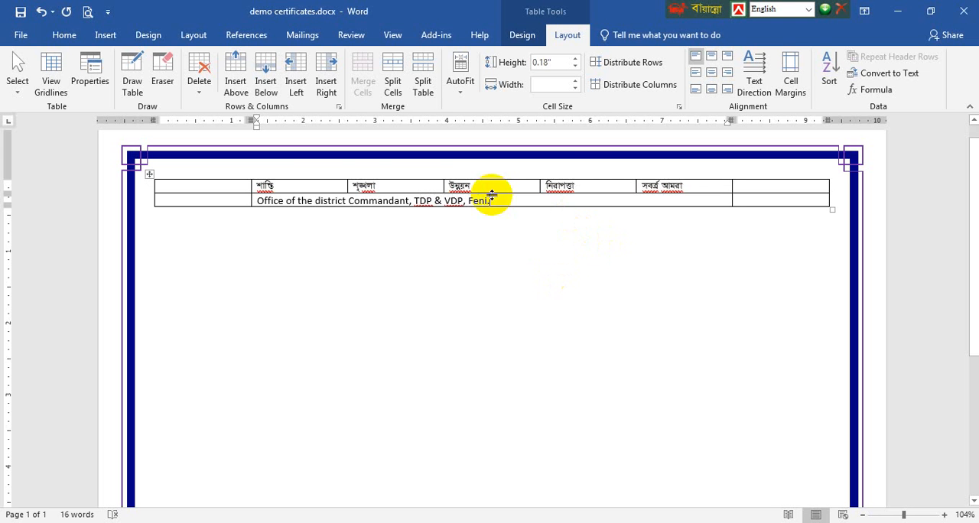
# Center the second row's text, convert it to uppercase and make it bold
pyautogui.moveTo(494, 199); pyautogui.dragTo(277, 211)
pyautogui.click(64, 34)
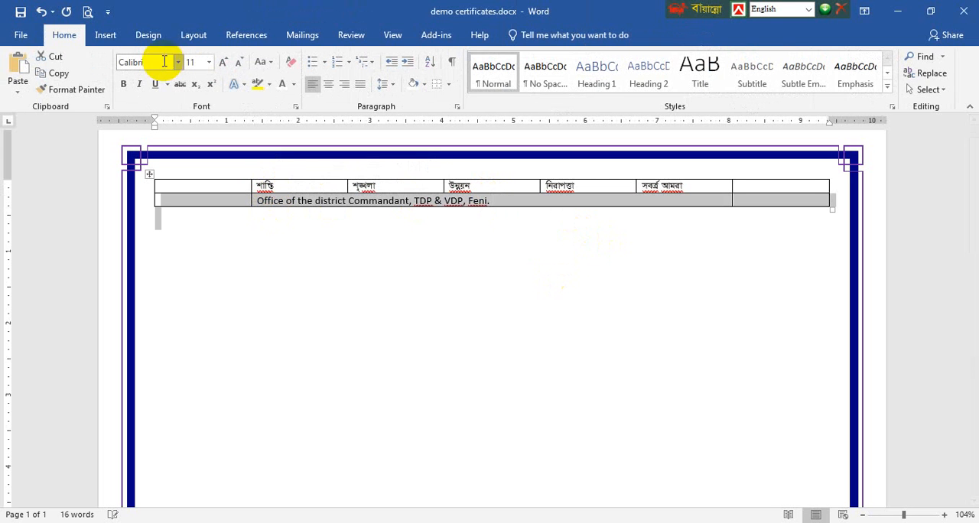
pyautogui.click(329, 86)
pyautogui.click(260, 61)
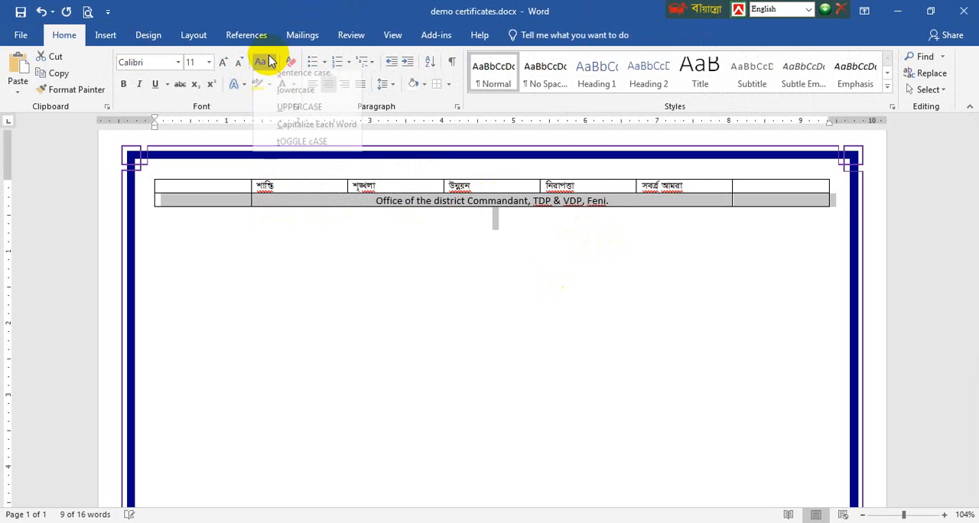
pyautogui.click(296, 112)
pyautogui.hotkey('ctrl', 'b')
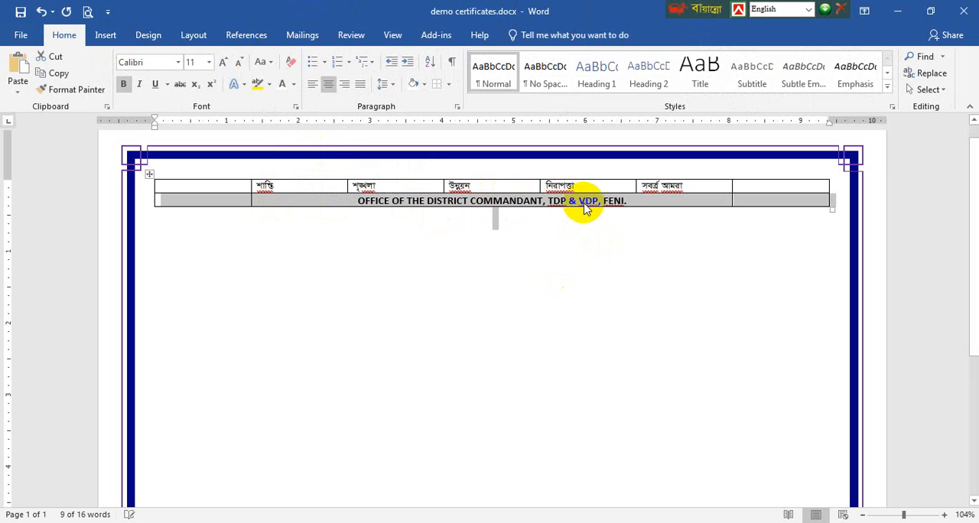
# Enlarge the centered office heading to 19 pt so it fits on one line of the merged cell
pyautogui.hotkey('ctrl', 'l')
pyautogui.hotkey('ctrl', 'e')
pyautogui.hotkey('ctrl', 'shift', '.')
pyautogui.hotkey('ctrl', 'shift', '.')
pyautogui.hotkey('ctrl', 'shift', '.')
pyautogui.hotkey('ctrl', 'shift', '.')
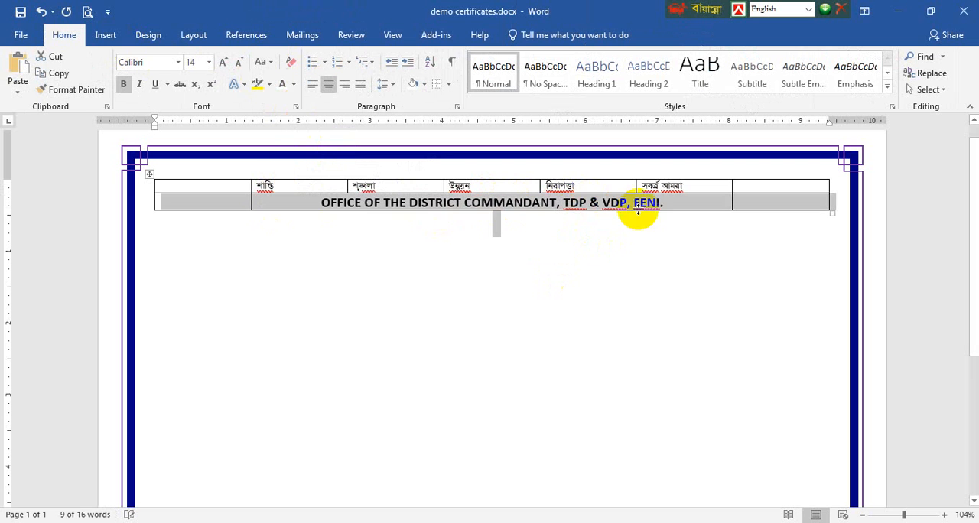
pyautogui.hotkey('ctrl', 'shift', '.')
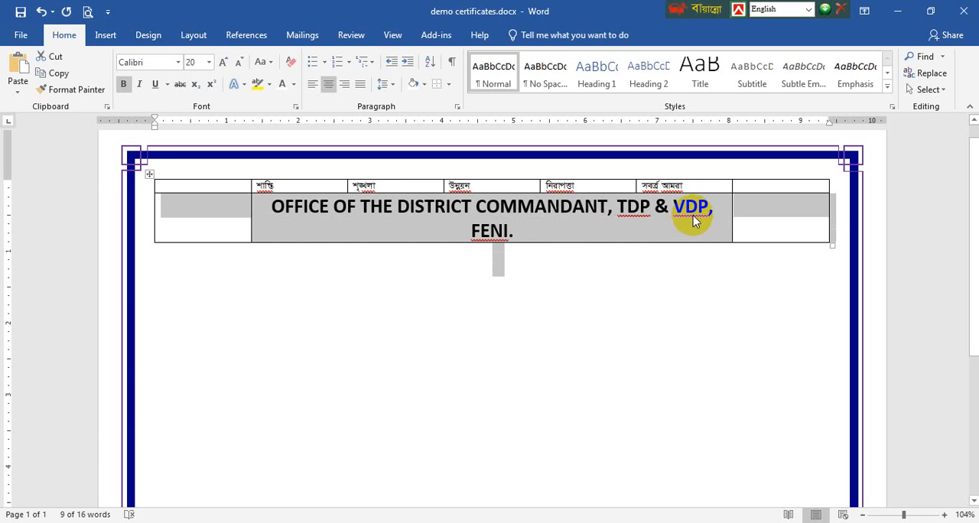
pyautogui.hotkey('ctrl', '[')
# Cut the office heading text out of the second row's merged cell
pyautogui.click(723, 205)
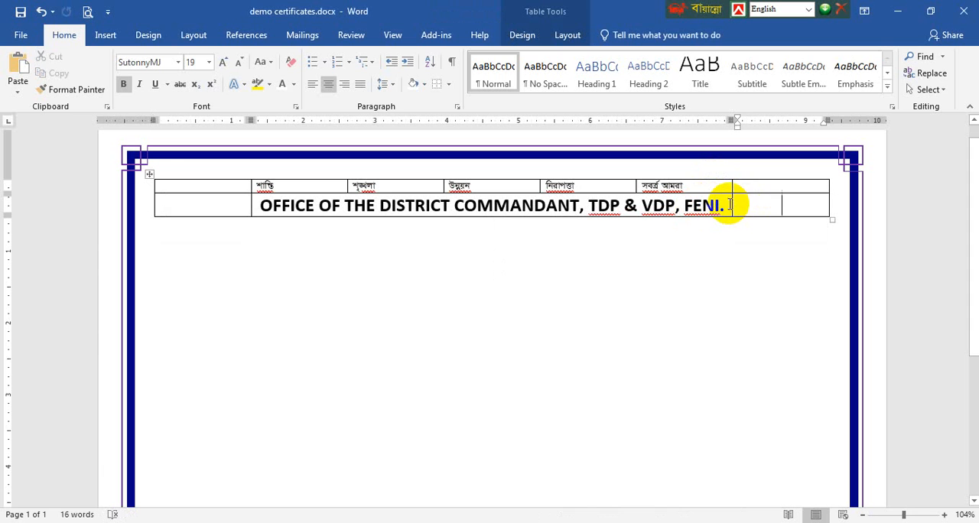
pyautogui.moveTo(723, 205); pyautogui.dragTo(277, 217)
pyautogui.hotkey('ctrl', 'c')
pyautogui.press('Delete')
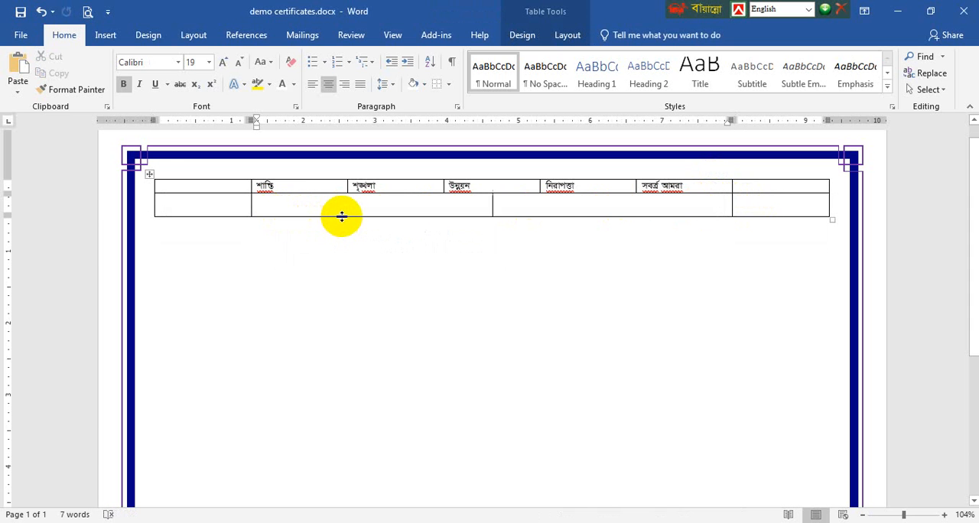
# Reduce the second row's height and clear the formatting from all its cells
pyautogui.moveTo(342, 216); pyautogui.dragTo(337, 210)
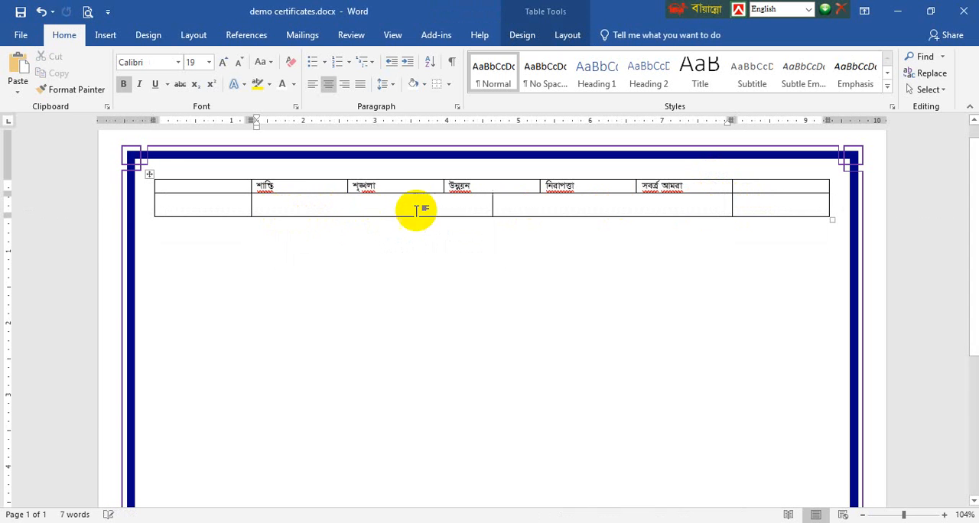
pyautogui.click(289, 61)
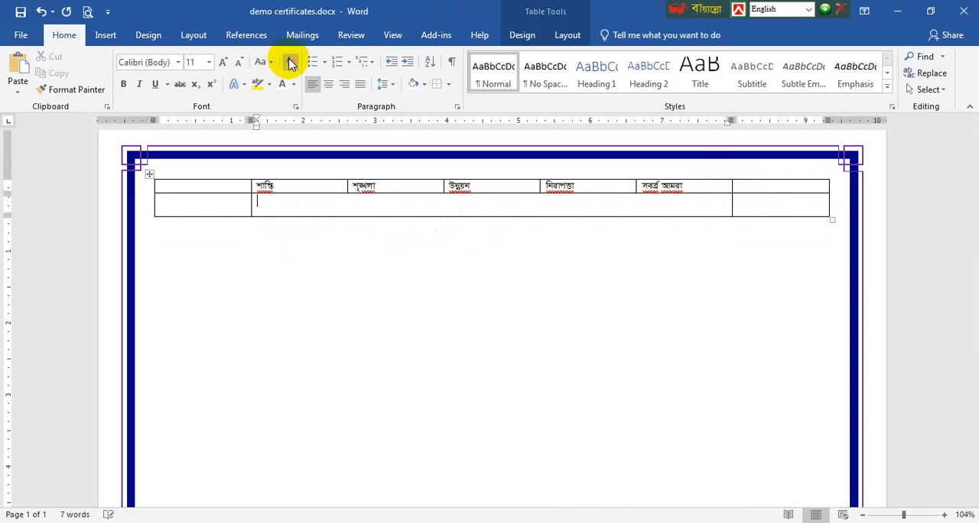
pyautogui.moveTo(750, 212); pyautogui.dragTo(203, 205)
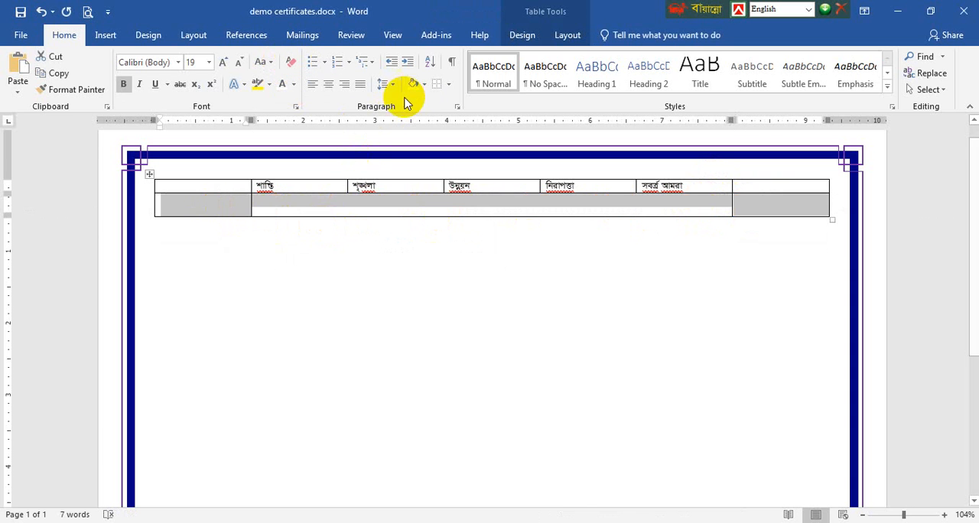
pyautogui.click(290, 61)
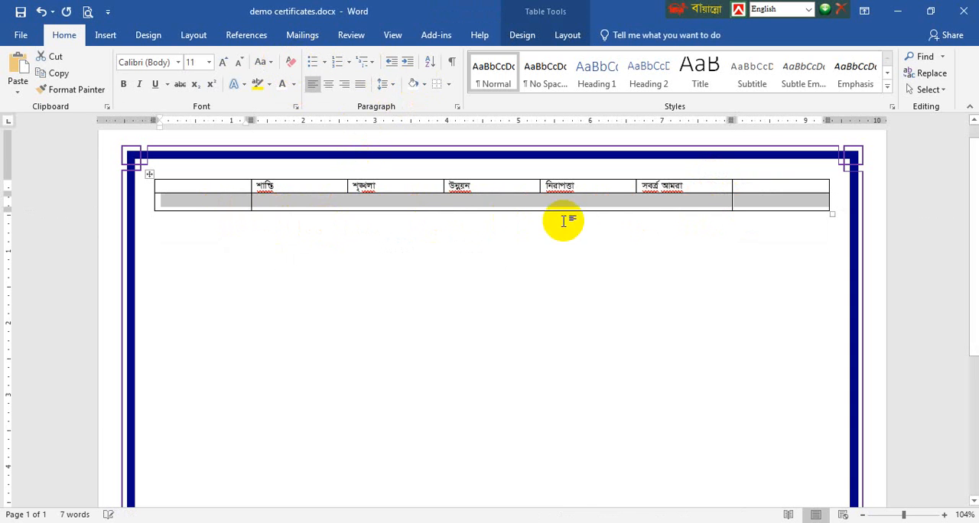
# Add a third table row and paste the office heading into its wide middle cell
pyautogui.click(743, 199)
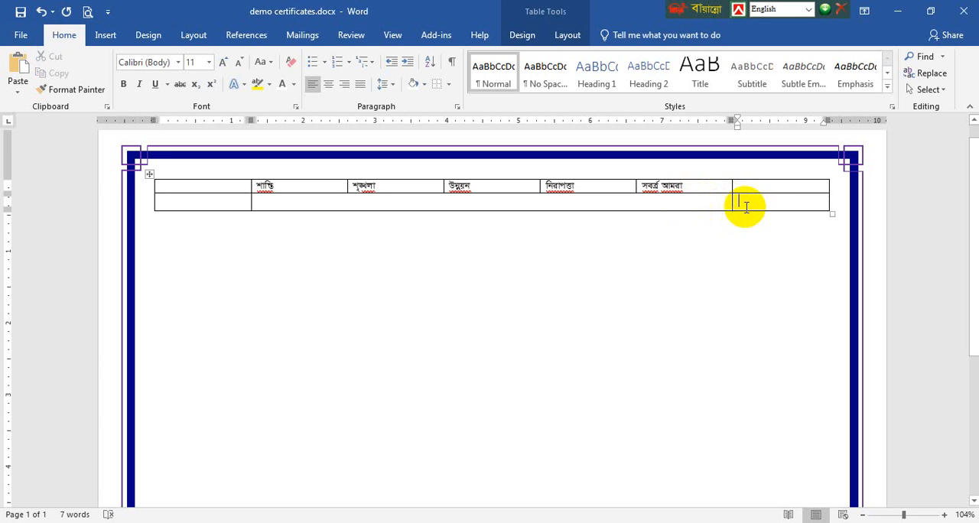
pyautogui.press('Tab')
pyautogui.click(444, 218)
pyautogui.hotkey('ctrl', 'b')
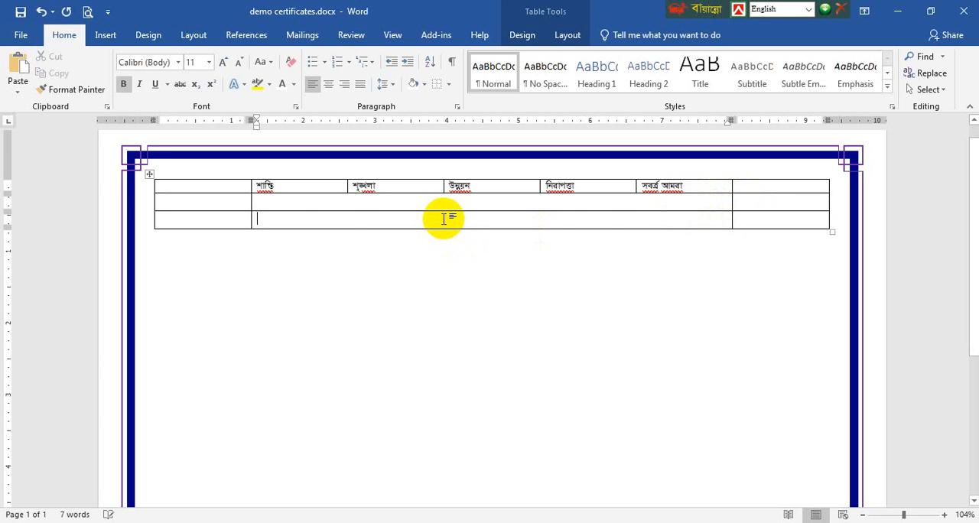
pyautogui.hotkey('ctrl', 'v')
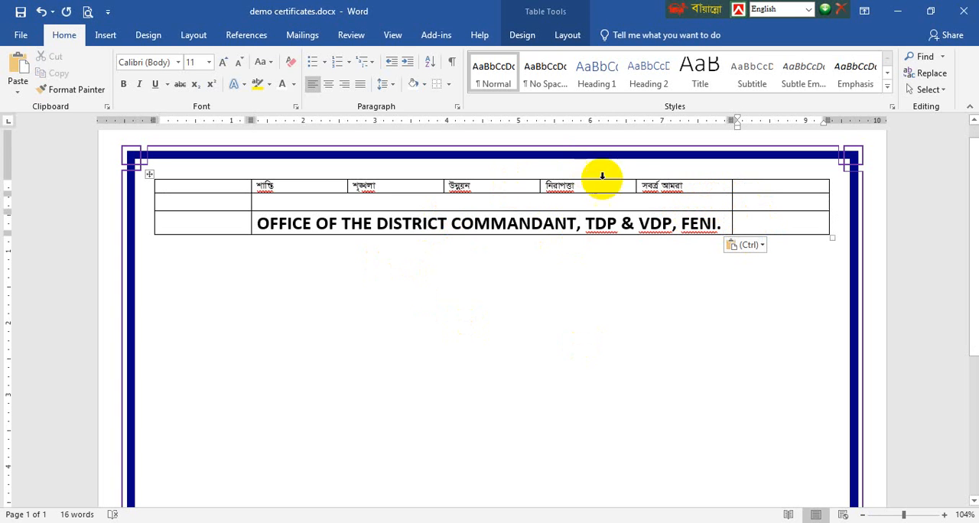
# Add a fourth table row and make it about one and a half times as tall
pyautogui.press('Tab')
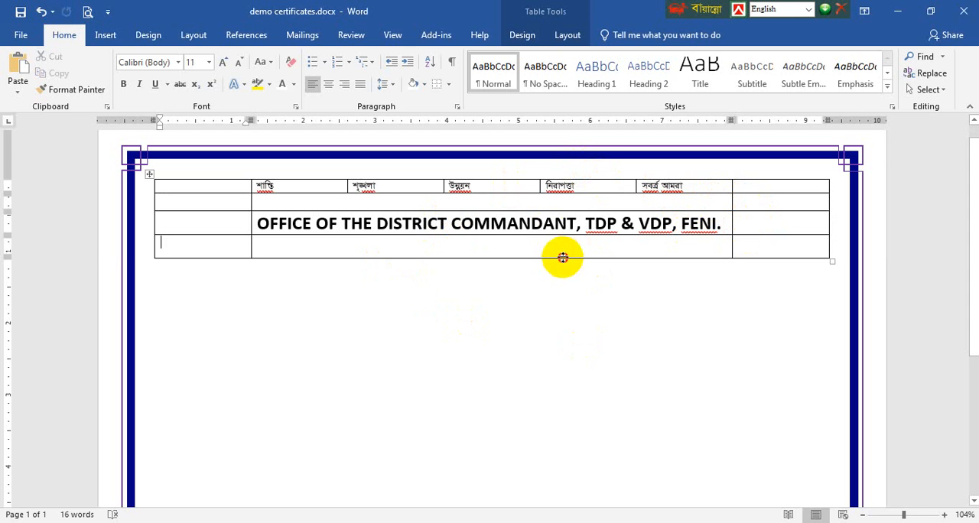
pyautogui.moveTo(562, 258); pyautogui.dragTo(563, 267)
# Enter "Certificate of Achievement" in the fourth row's wide middle cell, correcting the last word's spelling with the suggested replacement
pyautogui.click(559, 247)
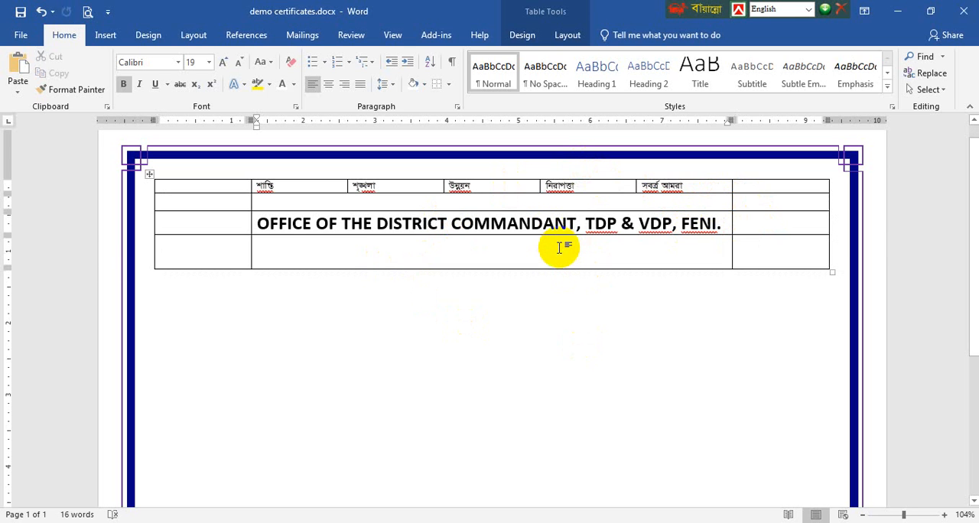
pyautogui.write('Certificate')
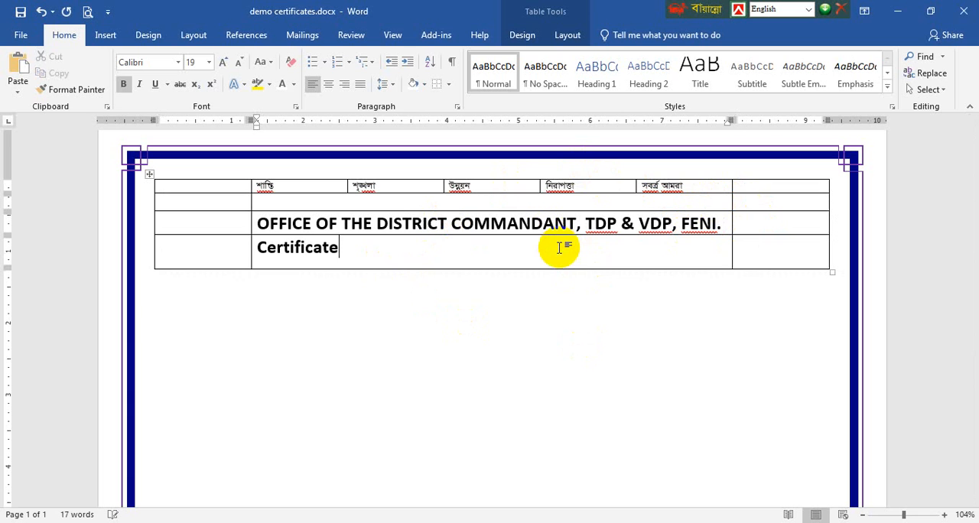
pyautogui.write(' of Ach')
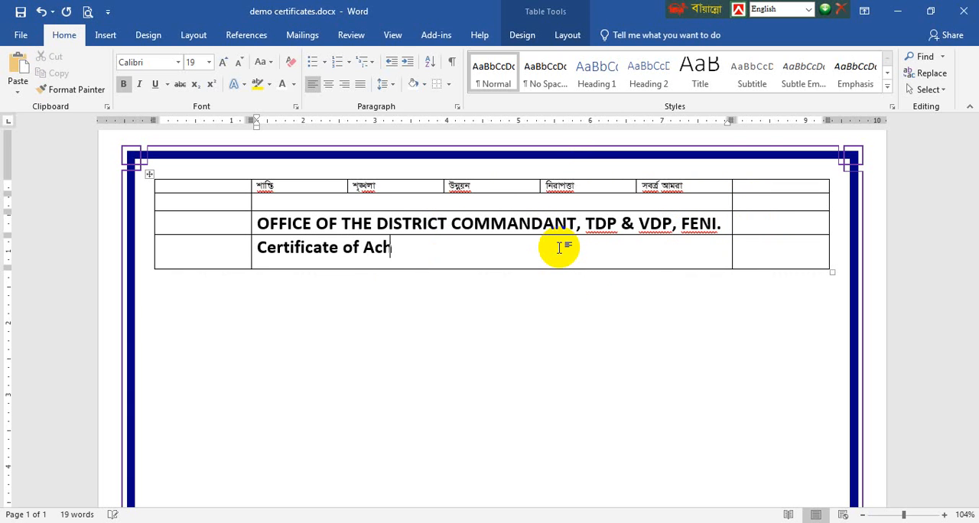
pyautogui.write('ievment')
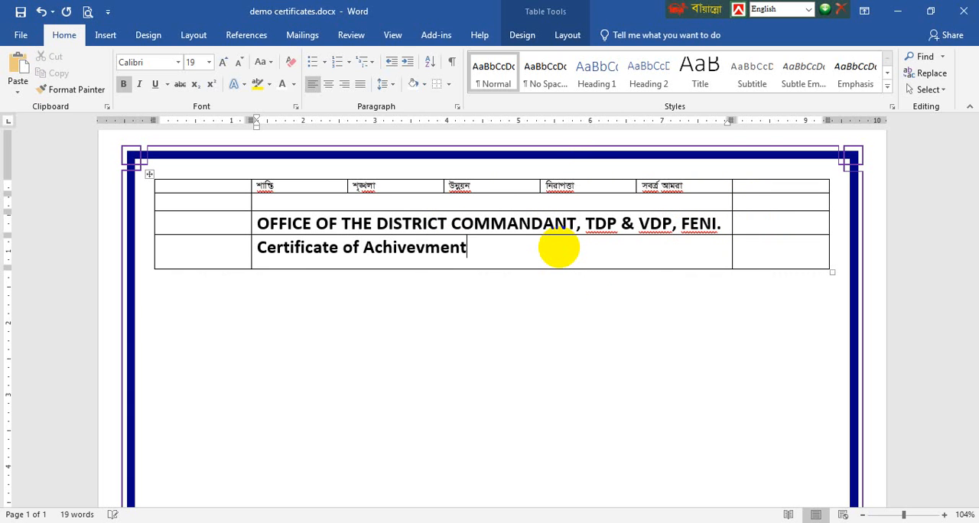
pyautogui.rightClick(396, 246)
pyautogui.click(398, 265)
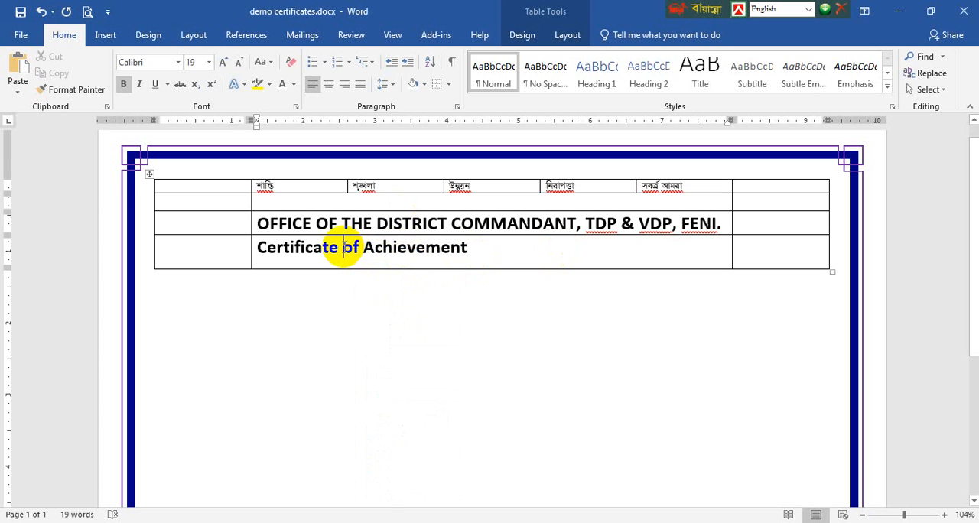
# Split the certificate title into two lines, with "of Achievement" on the second, and center both lines in the cell
pyautogui.press('Return')
pyautogui.tripleClick(306, 248)
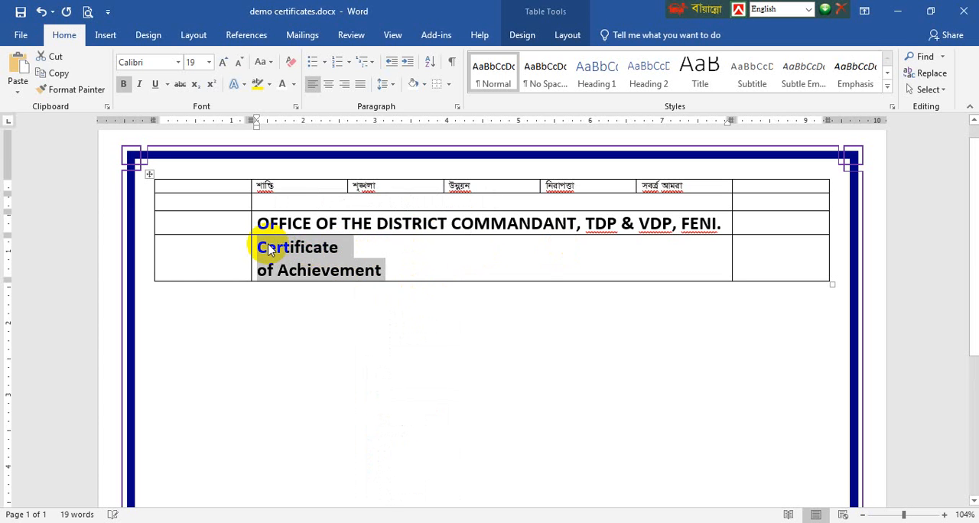
pyautogui.hotkey('ctrl', 'e')
# Add a fifth table row and enter "This Certificates is presented to" in its wide middle cell
pyautogui.click(744, 261)
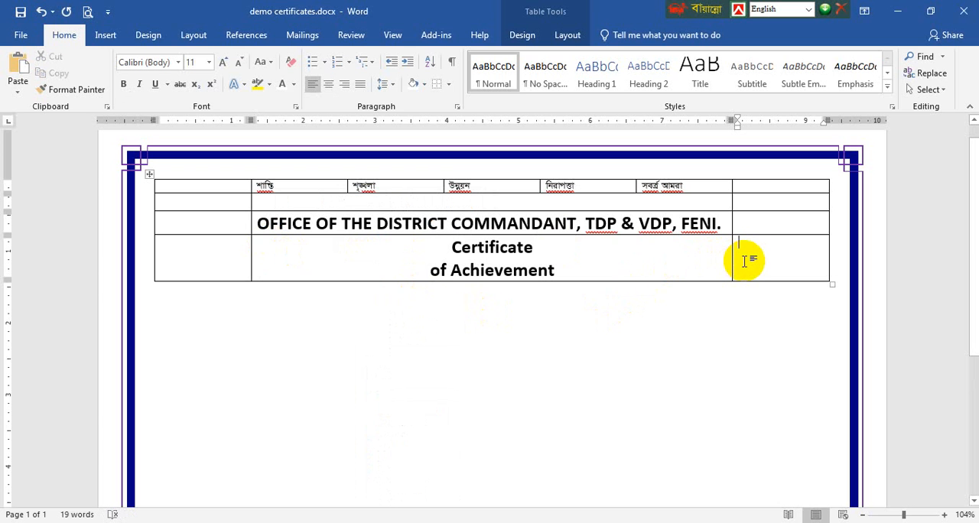
pyautogui.press('Tab')
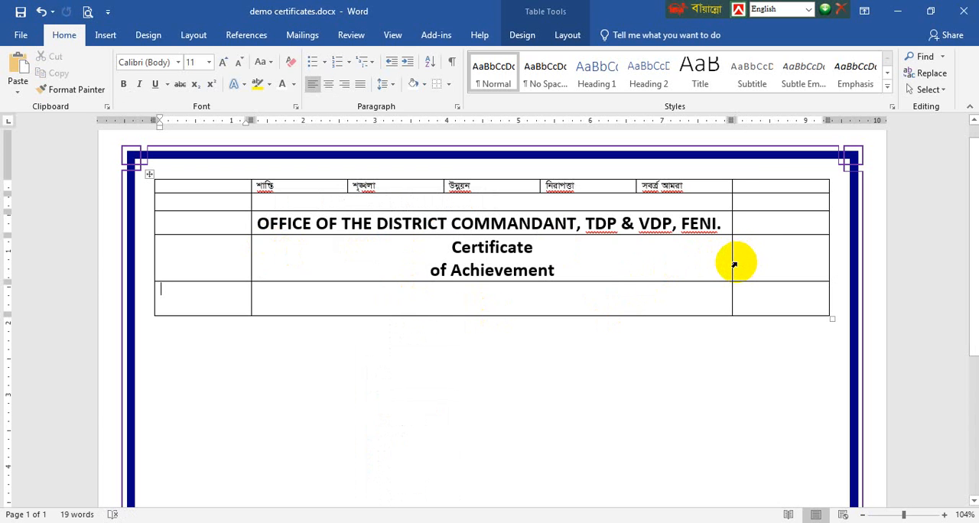
pyautogui.write('T')
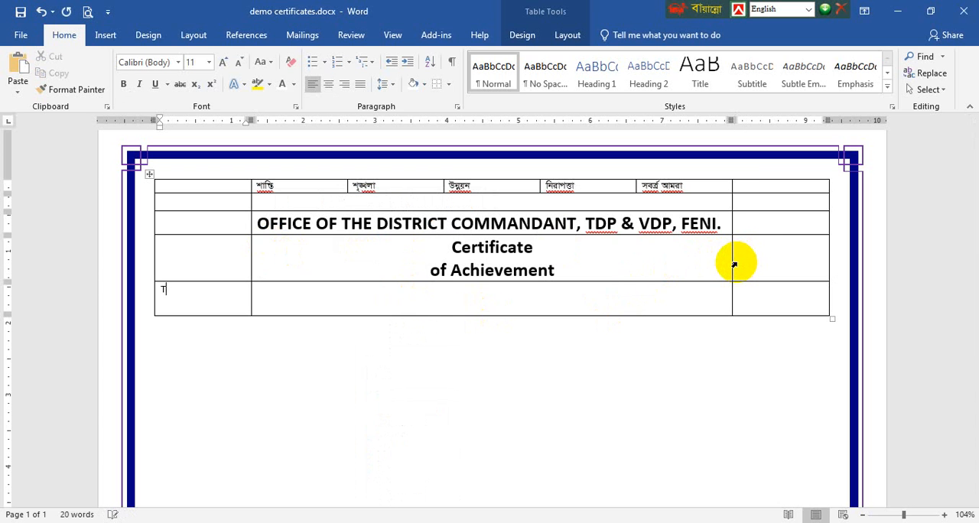
pyautogui.press('BackSpace')
pyautogui.press('Tab')
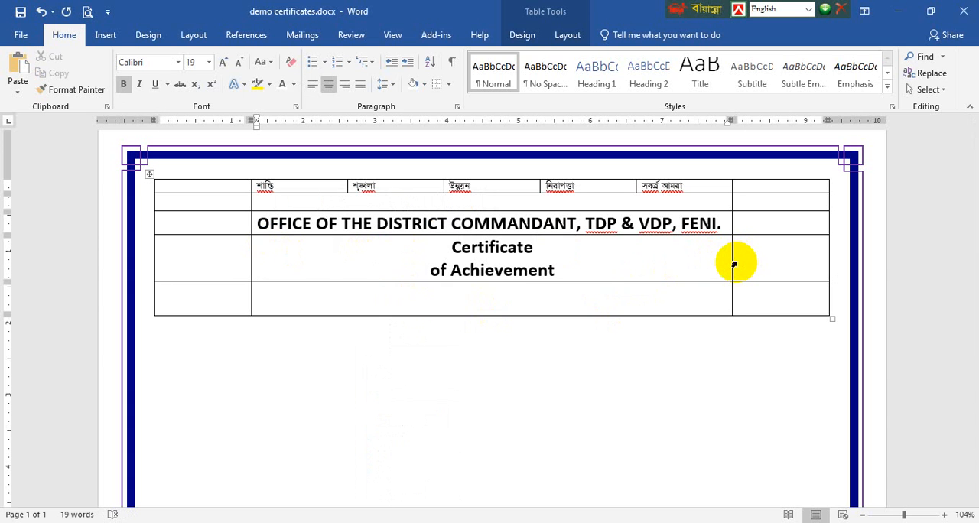
pyautogui.write('This Certi')
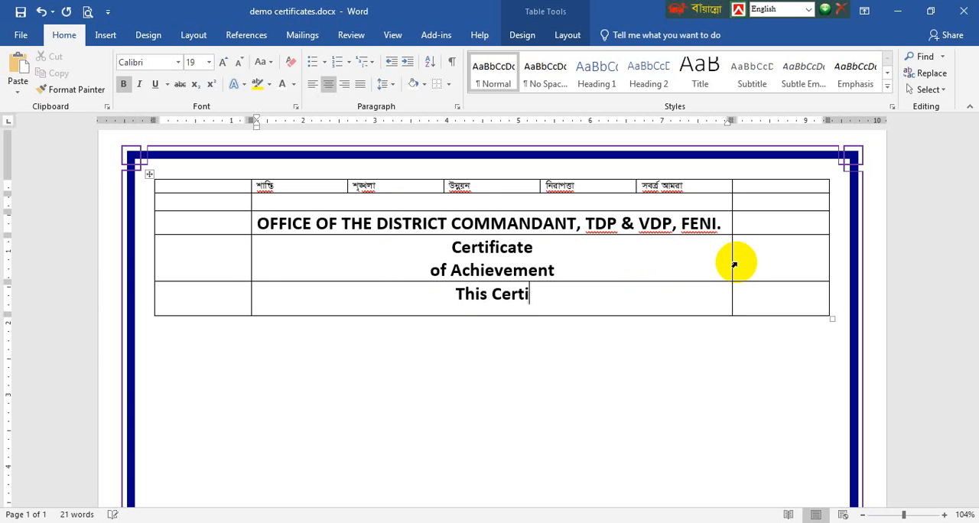
pyautogui.write('ficates')
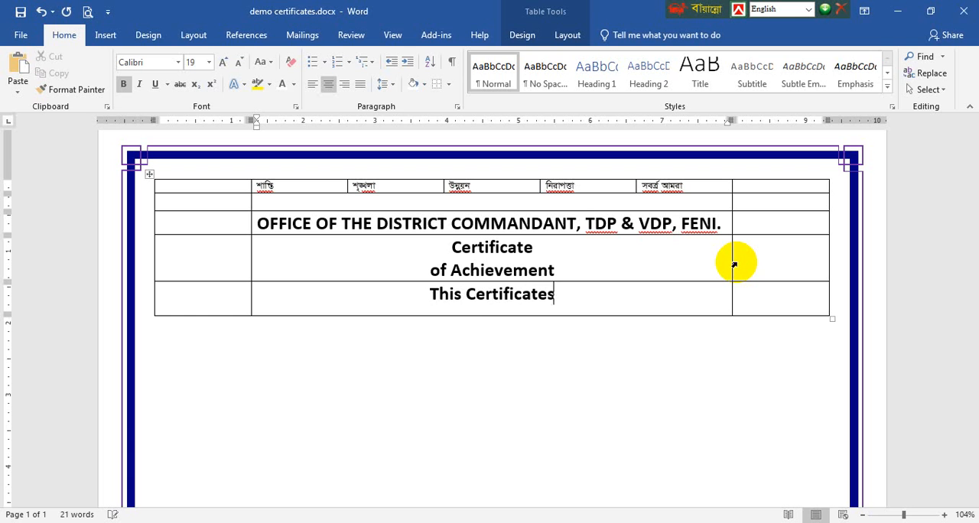
pyautogui.write(' is  r')
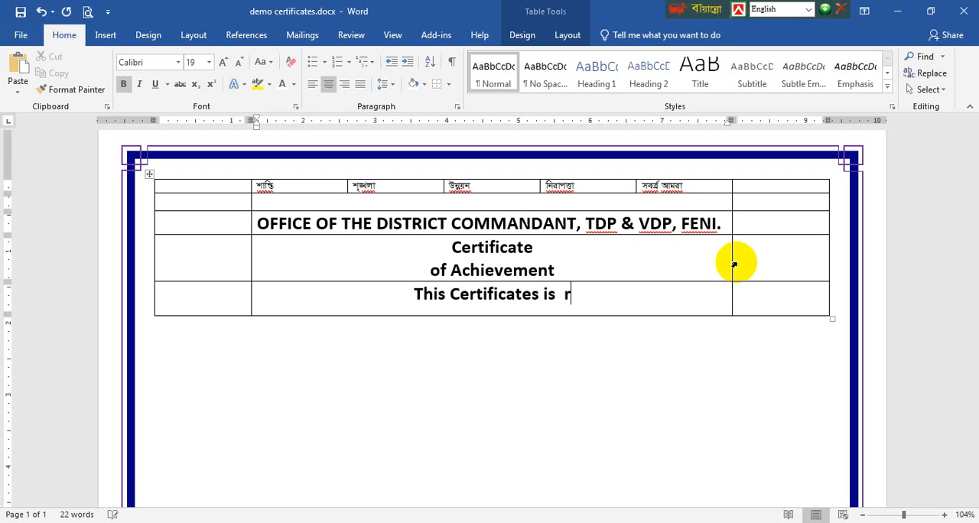
pyautogui.press('BackSpace')
pyautogui.write('present')
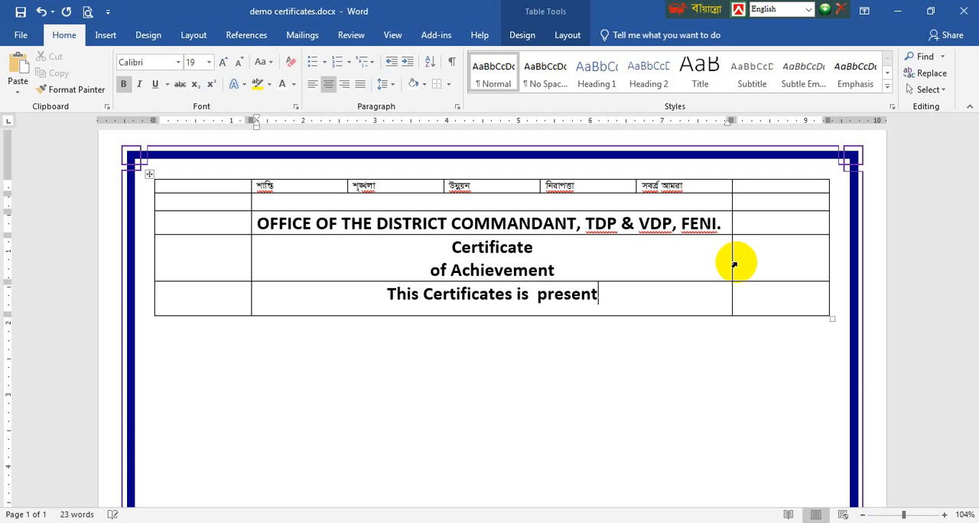
pyautogui.write('ed to')
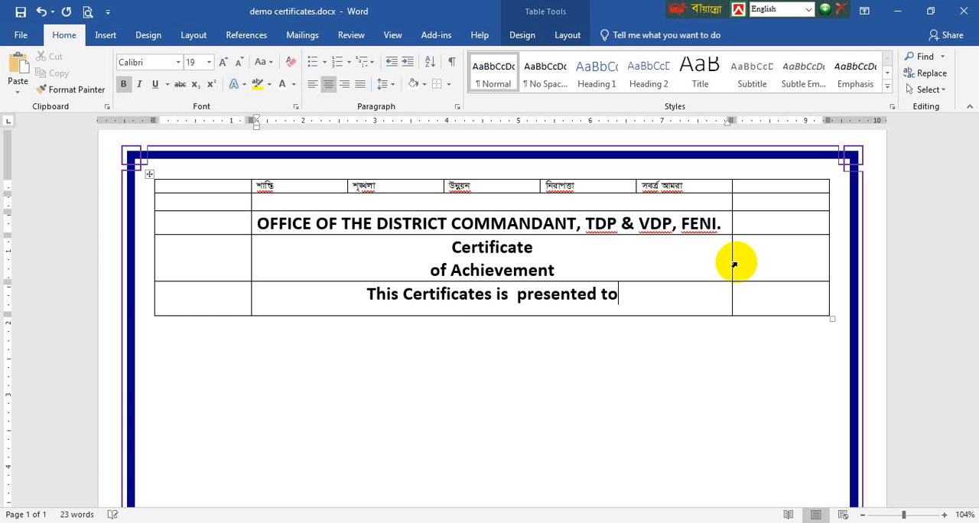
# Add a sixth row with the recipient's full name in its middle cell, and remove the extra space before "presented" in the row above
pyautogui.press('Tab')
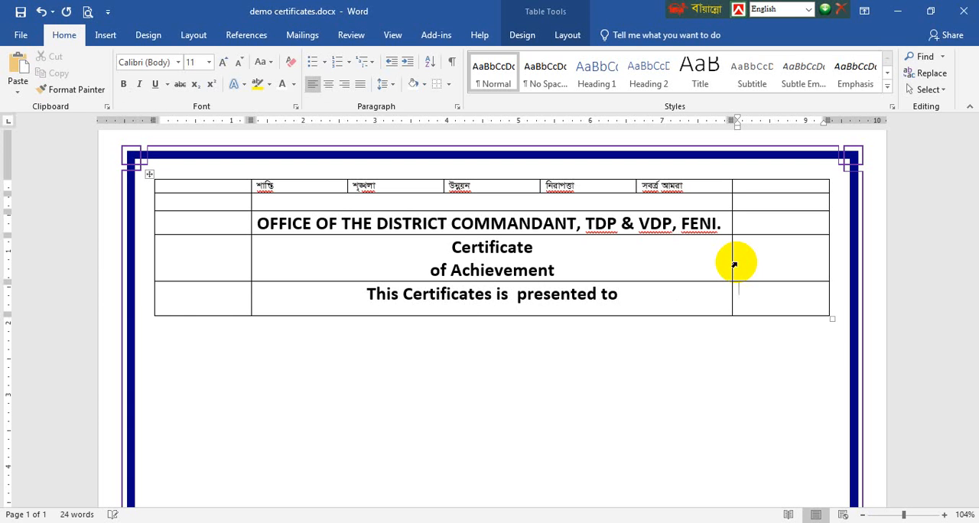
pyautogui.press('Tab')
pyautogui.press('Tab')
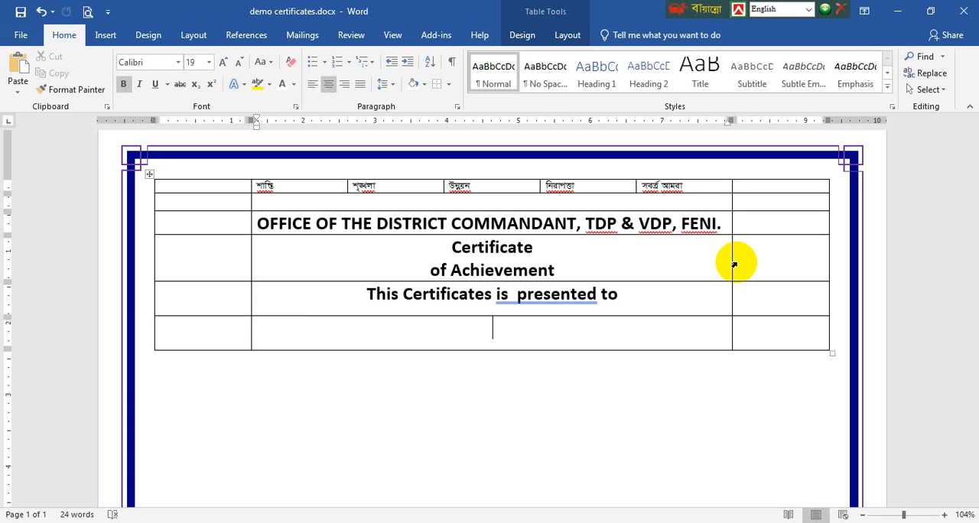
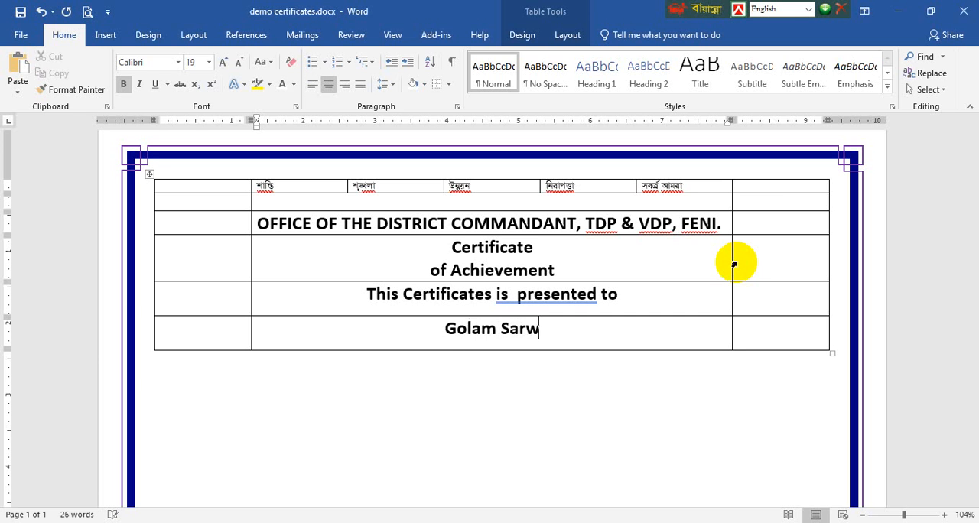
pyautogui.click(518, 293)
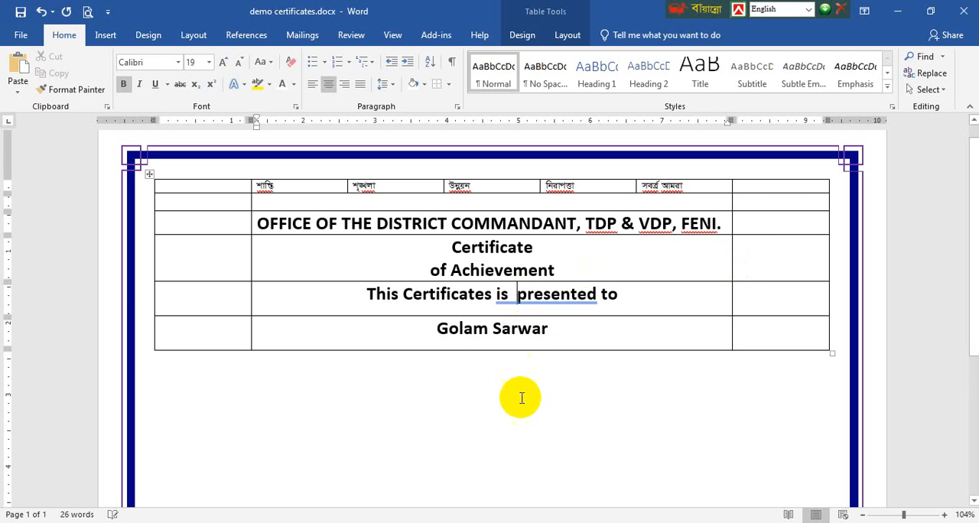
pyautogui.press('BackSpace')
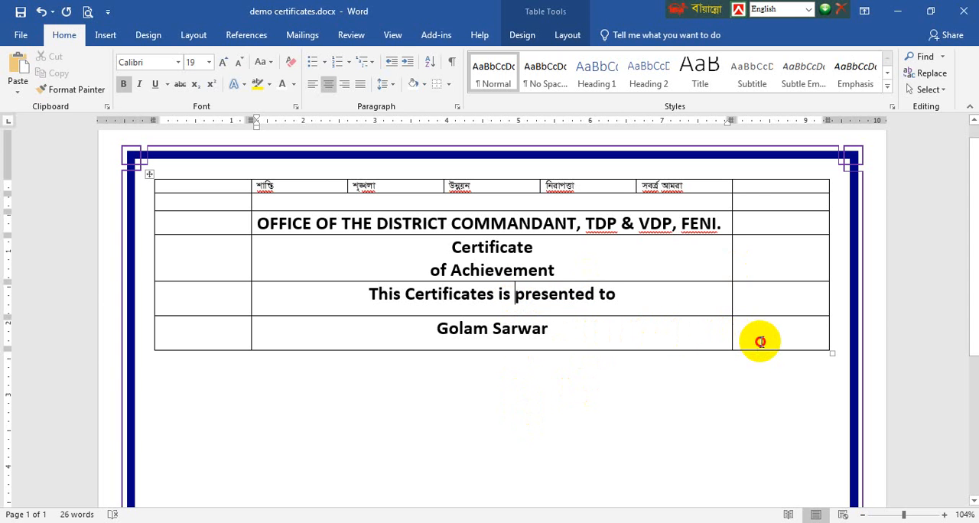
# Add a seventh table row and enter "As the Best Turnout Battalion Ansar" in its wide middle cell
pyautogui.click(761, 342)
pyautogui.press('Tab')
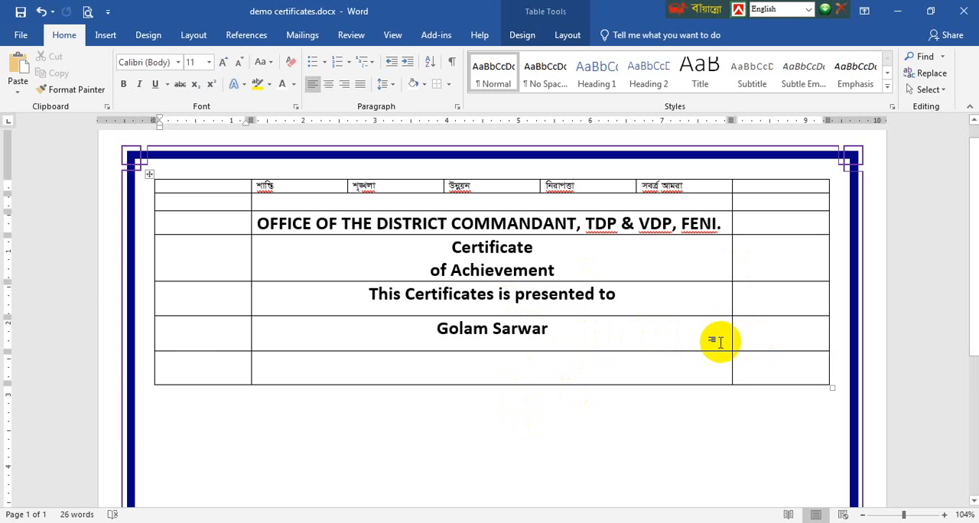
pyautogui.press('Tab')
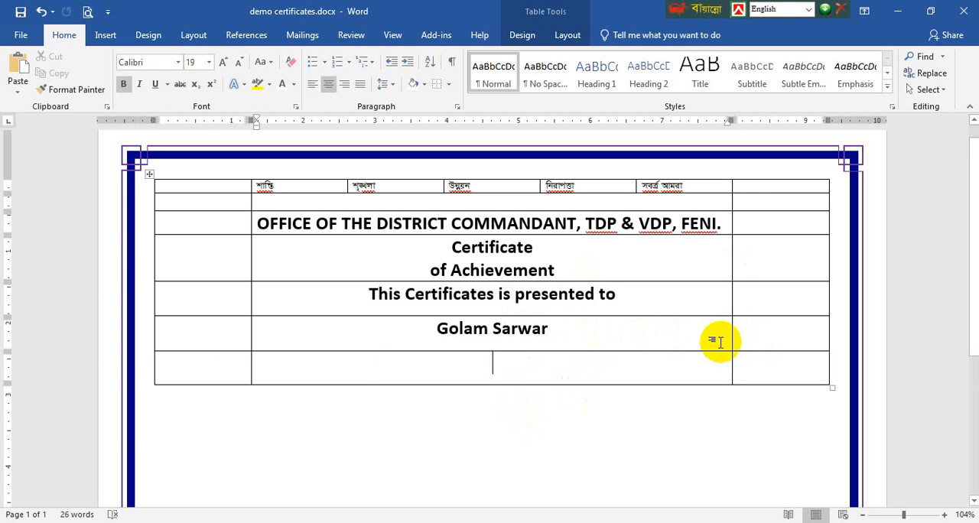
pyautogui.write('As the Bres')
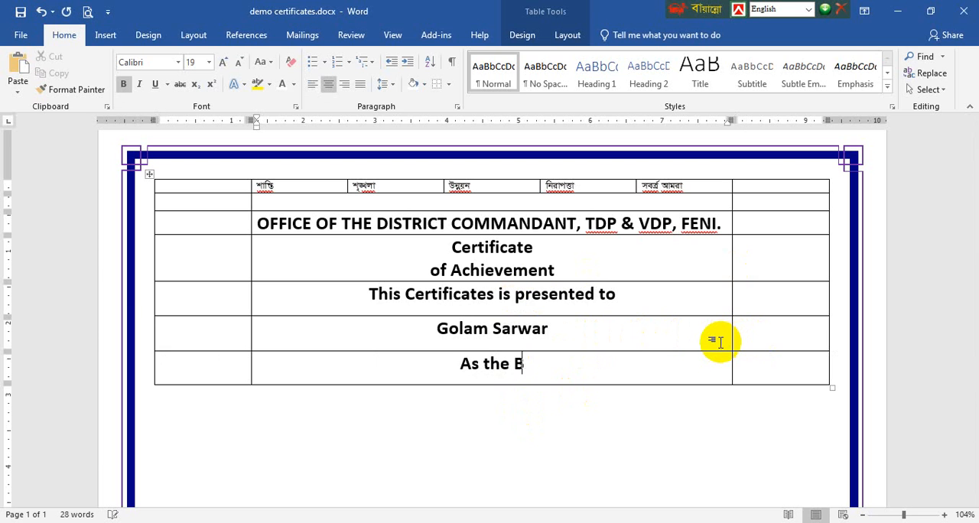
pyautogui.press('BackSpace')
pyautogui.press('BackSpace')
pyautogui.press('BackSpace')
pyautogui.write('s')
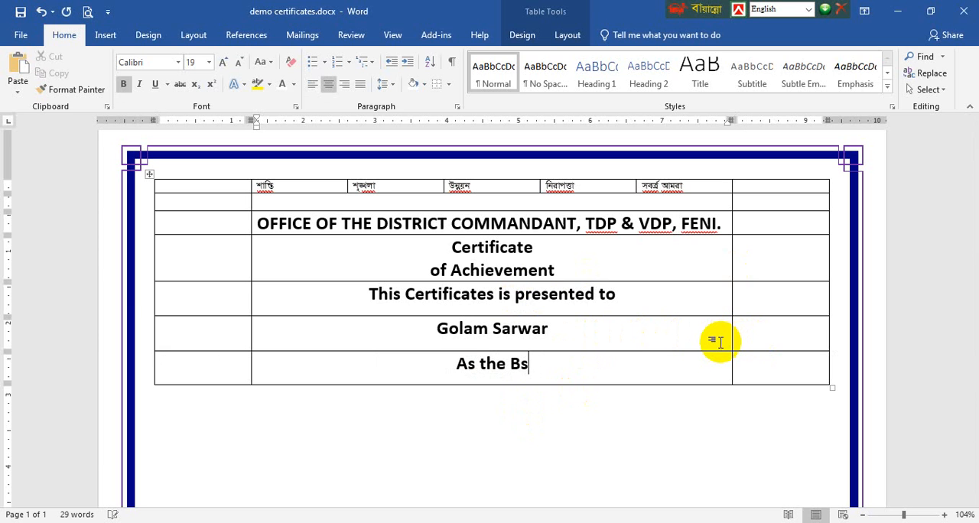
pyautogui.press('BackSpace')
pyautogui.write('est')
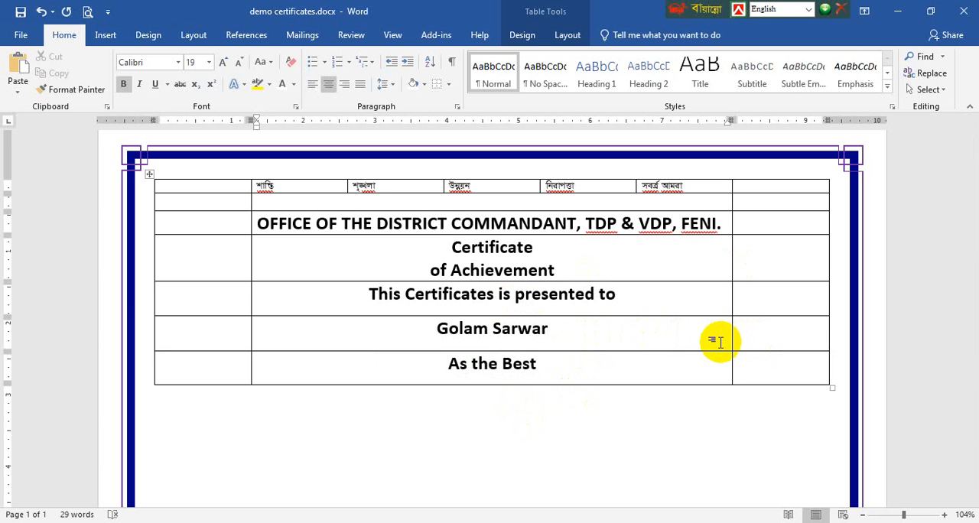
pyautogui.write(' Tun')
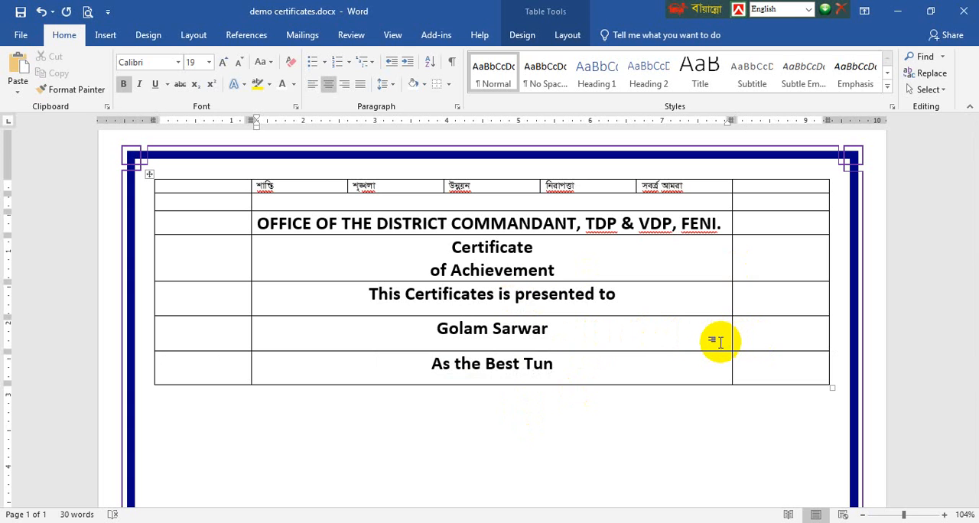
pyautogui.press('BackSpace')
pyautogui.write('ru')
pyautogui.press('BackSpace')
pyautogui.write('nout')
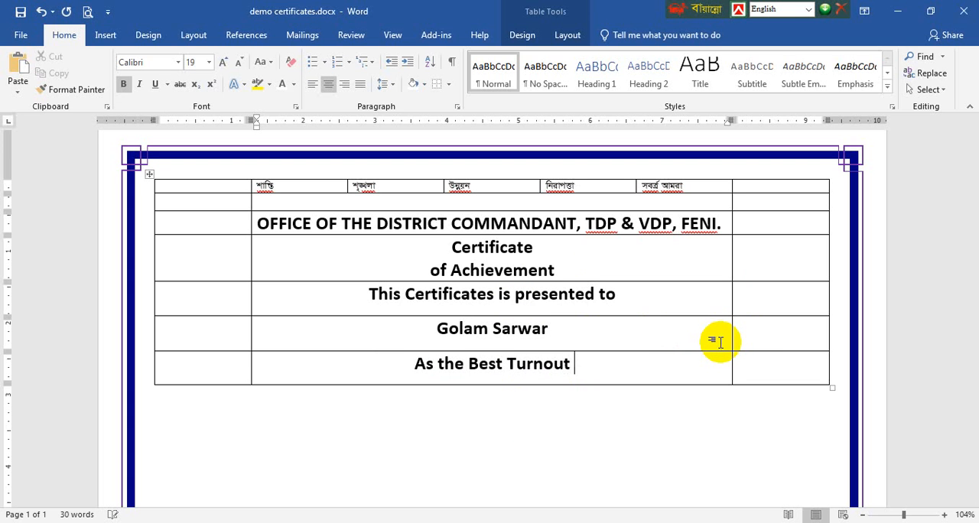
pyautogui.write(' Batt')
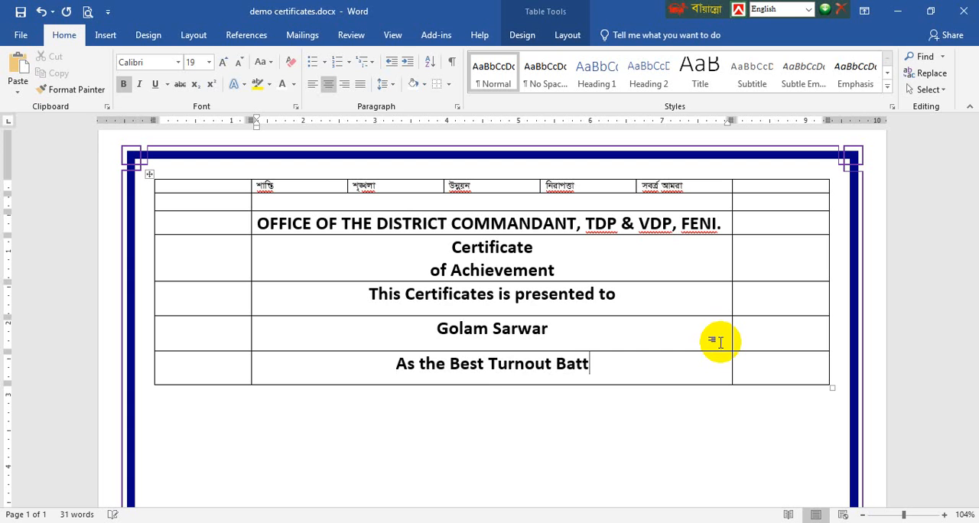
pyautogui.write('alion')
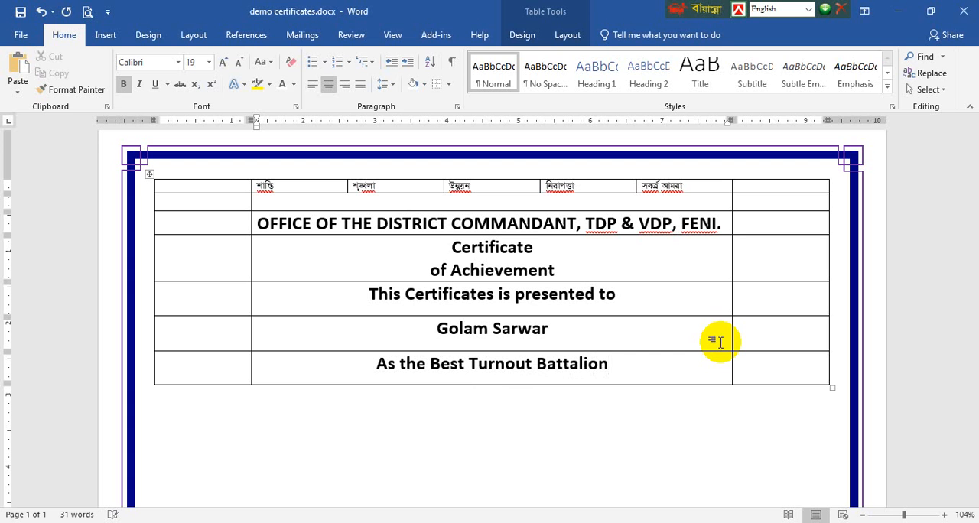
pyautogui.write(' A')
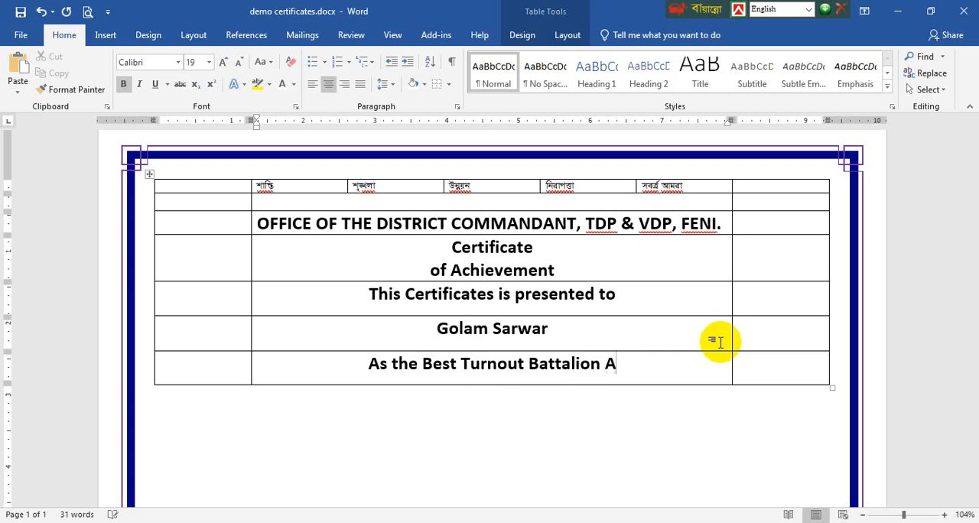
pyautogui.write('nsar')
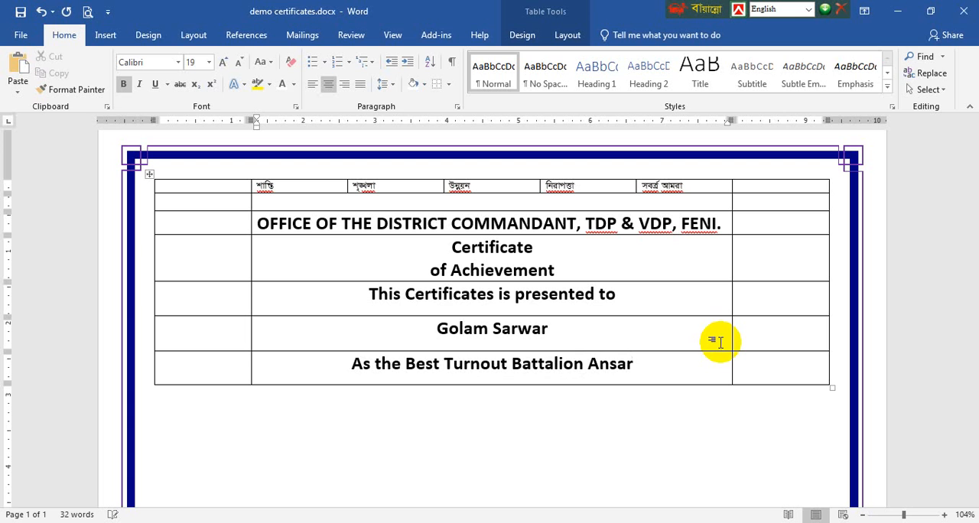
# Replace the word "Ansar" at the end of the seventh row's text with "VDP"
pyautogui.press('BackSpace')
pyautogui.press('BackSpace')
pyautogui.press('BackSpace')
pyautogui.press('BackSpace')
pyautogui.press('BackSpace')
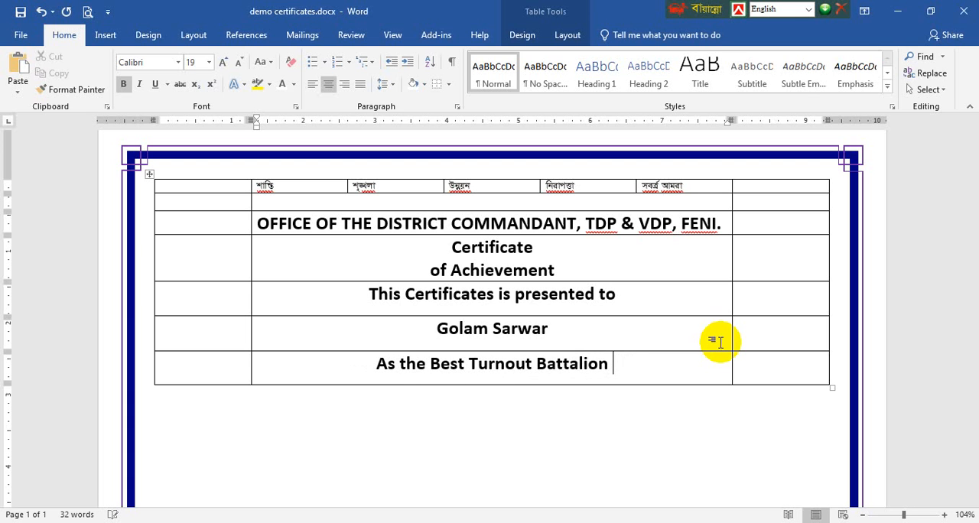
pyautogui.write('VDP')
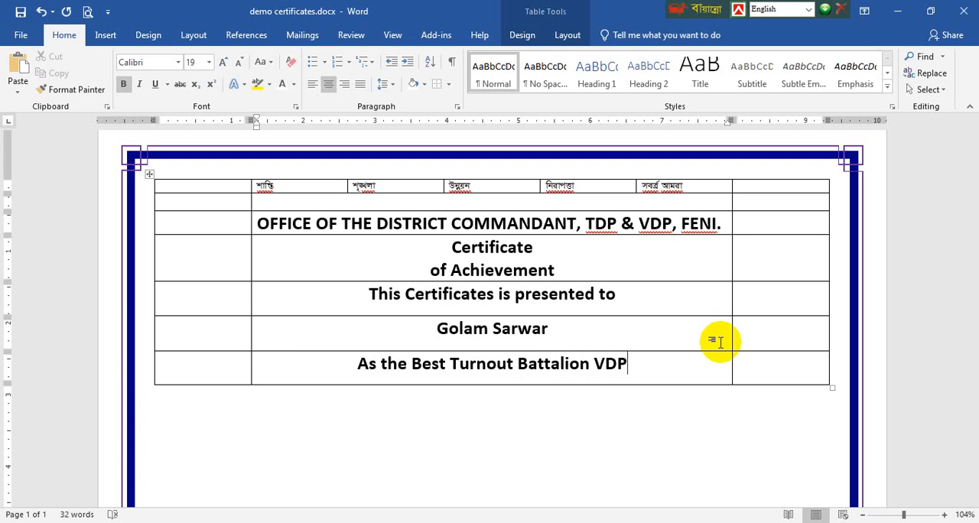
# Add an eighth table row and enter "in the year of 2022" in its wide middle cell
pyautogui.press('Tab')
pyautogui.press('Tab')
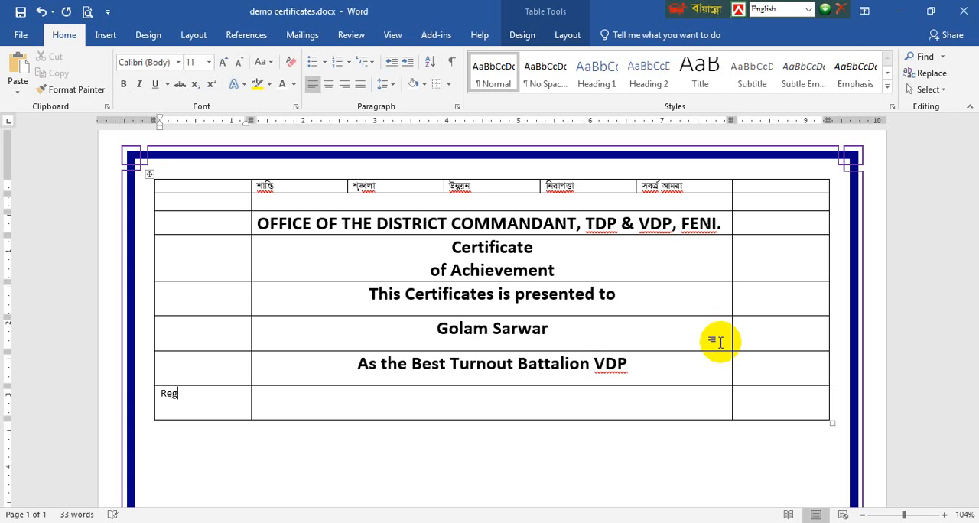
pyautogui.press('Tab')
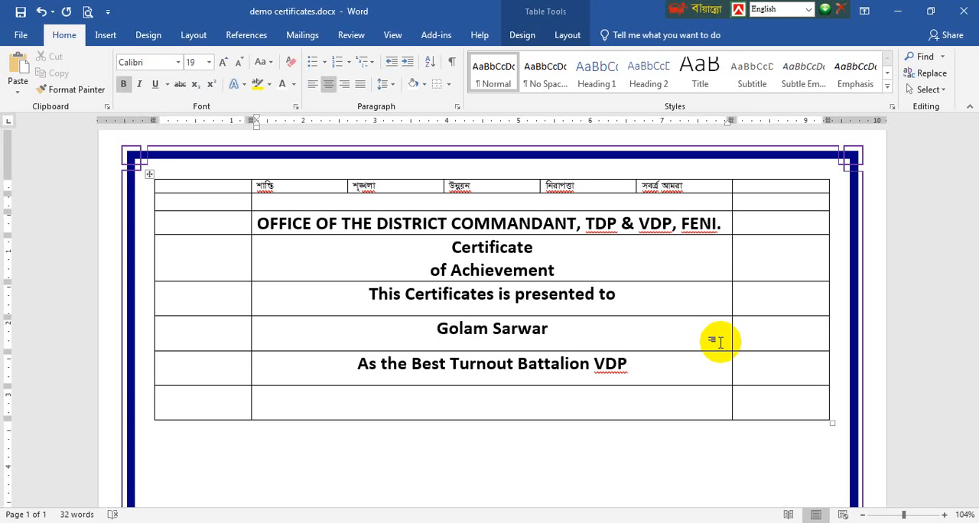
pyautogui.write('in the ye')
pyautogui.press('BackSpace')
pyautogui.write('year of 2022')
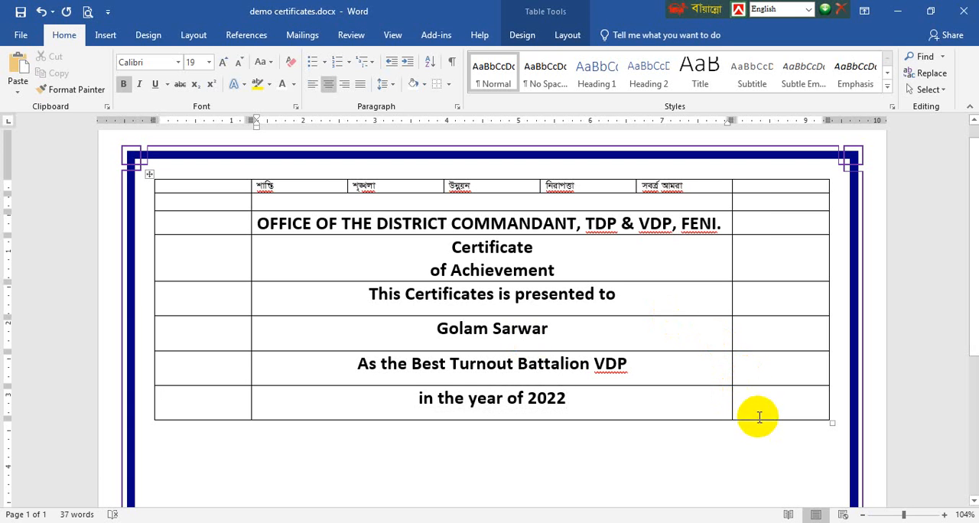
# Add three blank rows to the end of the table, below the year line
pyautogui.press('Tab')
pyautogui.press('Tab')
pyautogui.press('Tab')
pyautogui.press('Tab')
pyautogui.press('Tab')
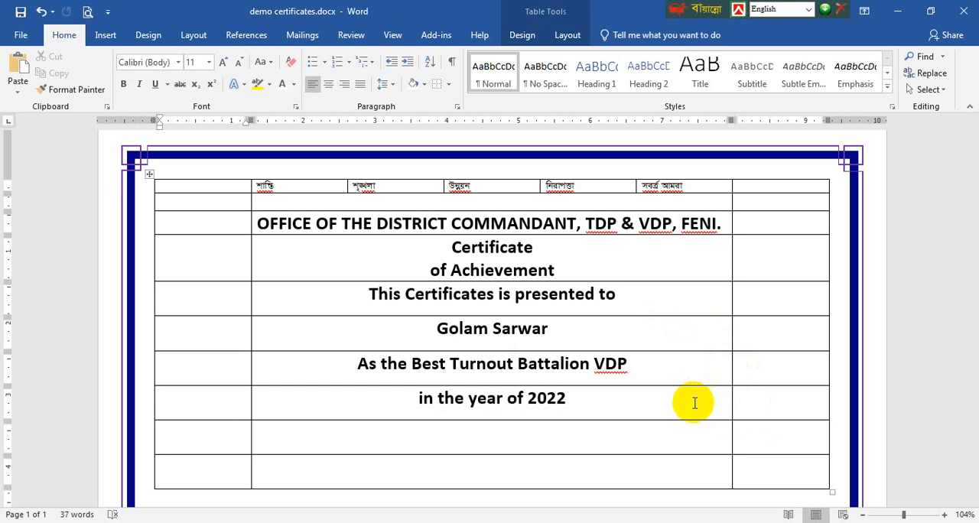
pyautogui.press('Tab')
pyautogui.press('Tab')
pyautogui.press('Tab')
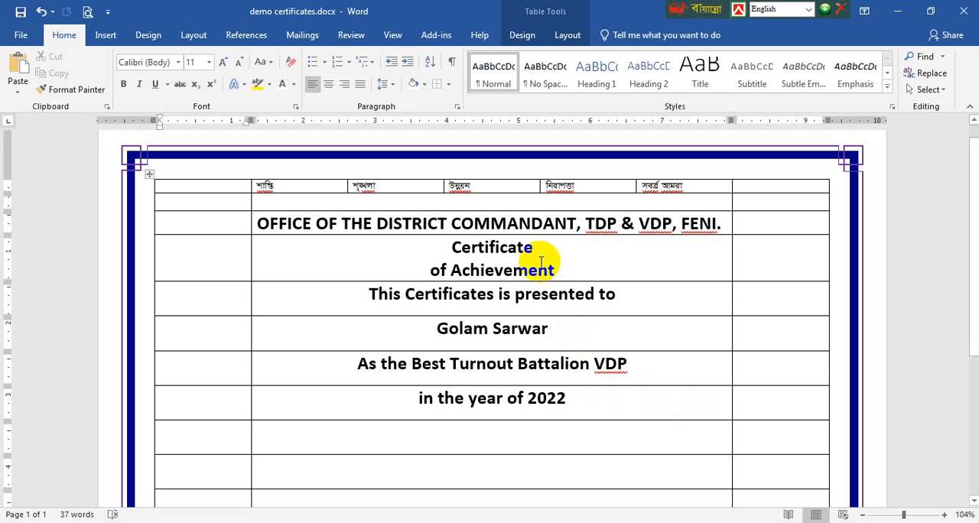
pyautogui.doubleClick(602, 230)
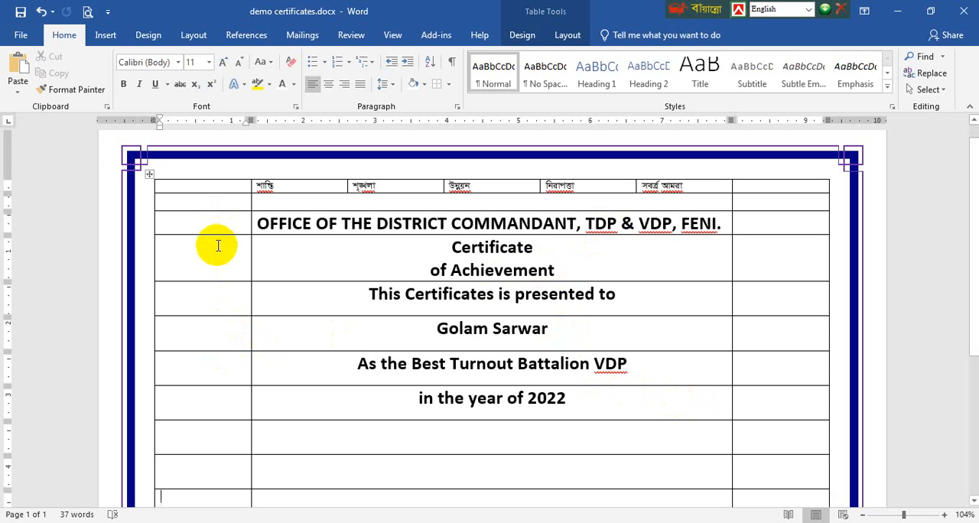
pyautogui.moveTo(218, 259); pyautogui.dragTo(184, 192)
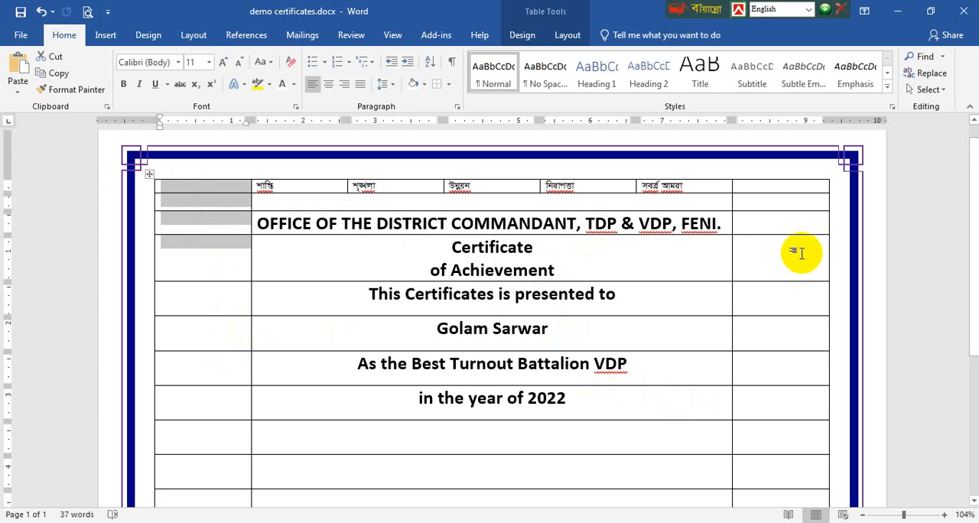
pyautogui.moveTo(800, 253); pyautogui.dragTo(792, 201)
pyautogui.scroll(-5, 694, 296)
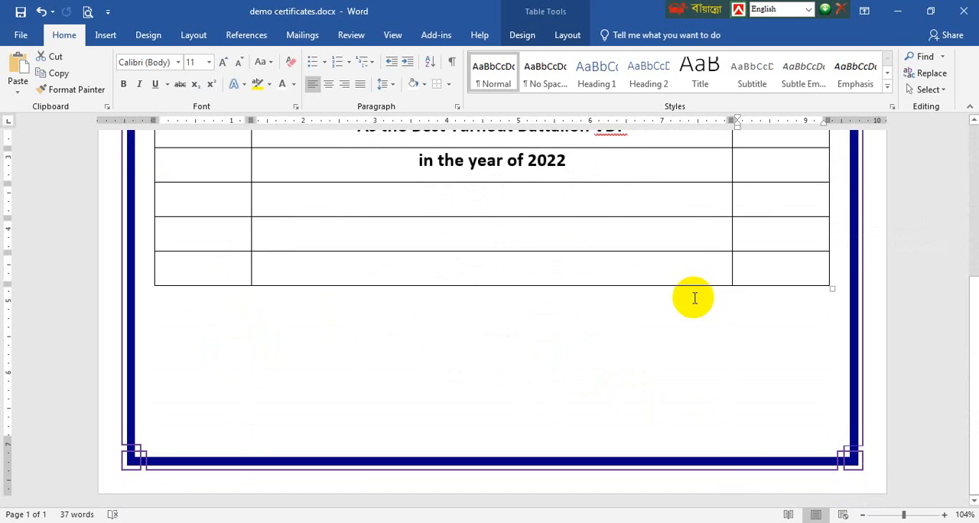
pyautogui.scroll(3, 695, 297)
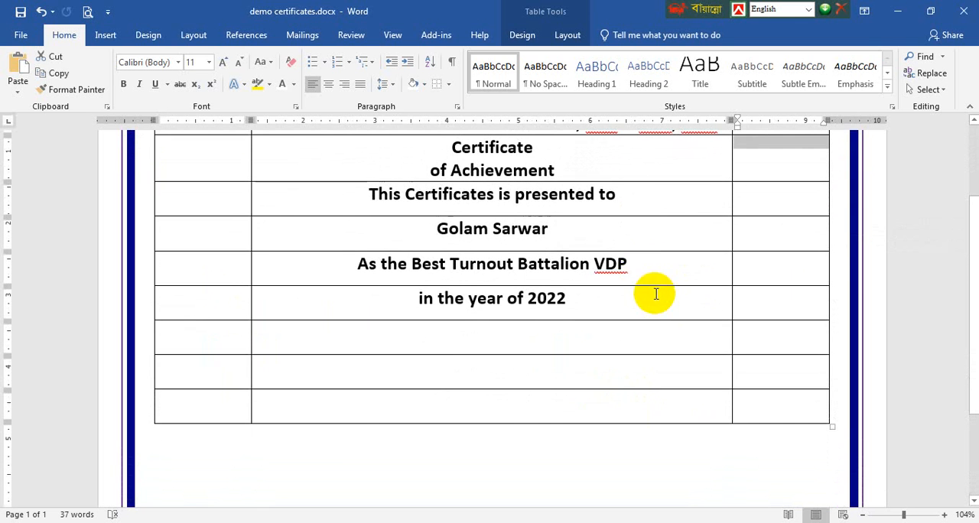
pyautogui.scroll(3, 620, 218)
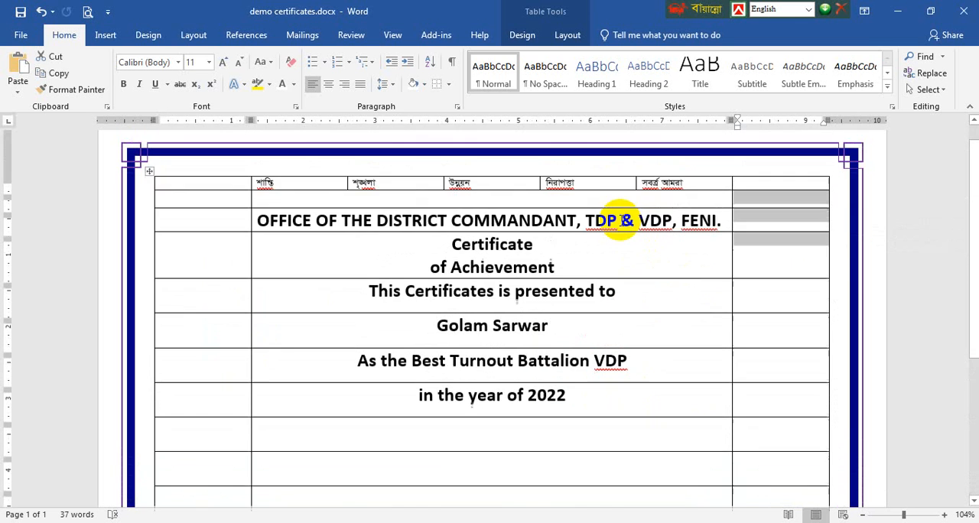
# Increase the heights of the "Certificate of Achievement" row and the "This Certificates is presented to" row
pyautogui.click(615, 284)
pyautogui.moveTo(612, 284); pyautogui.dragTo(620, 301)
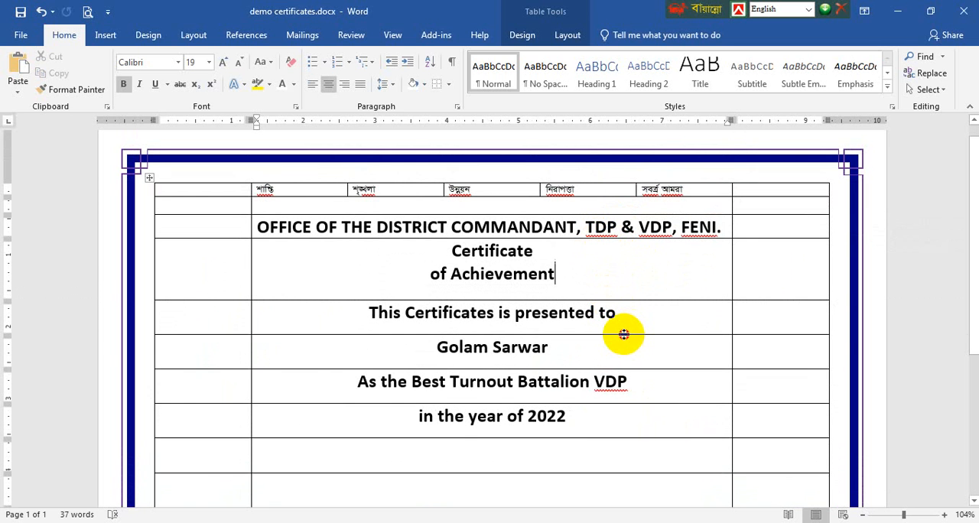
pyautogui.moveTo(624, 334); pyautogui.dragTo(684, 348)
# Try the Blackadder ITC font on the two-line "Certificate of Achievement" title and undo the font change
pyautogui.scroll(-1, 620, 375)
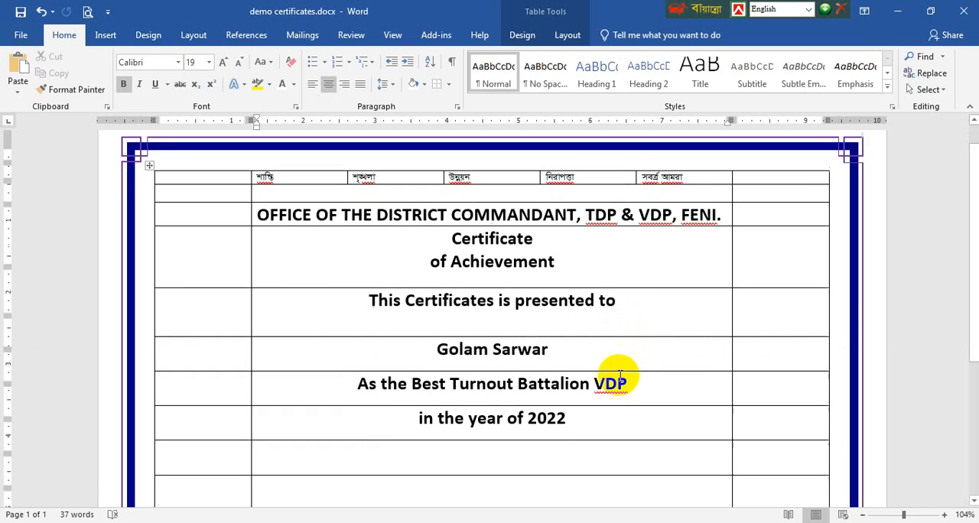
pyautogui.scroll(-1, 619, 377)
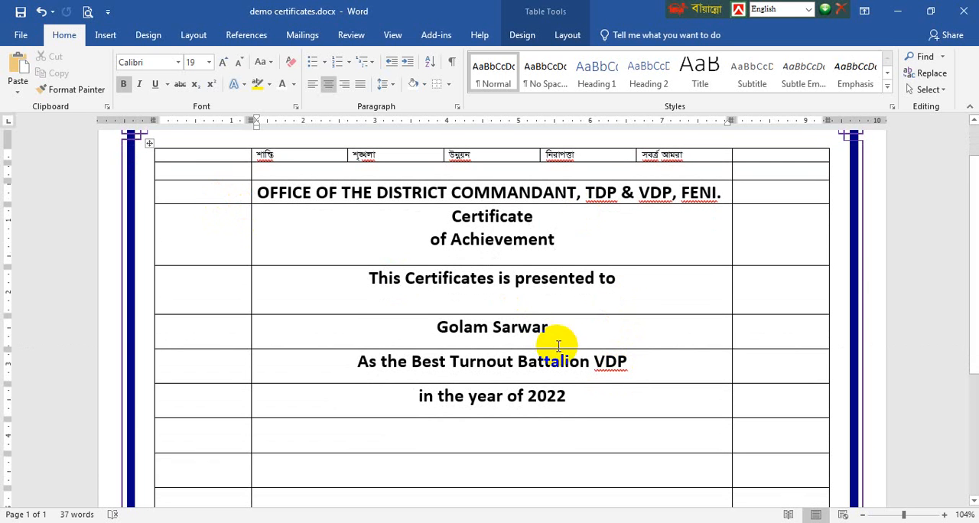
pyautogui.scroll(-1, 558, 345)
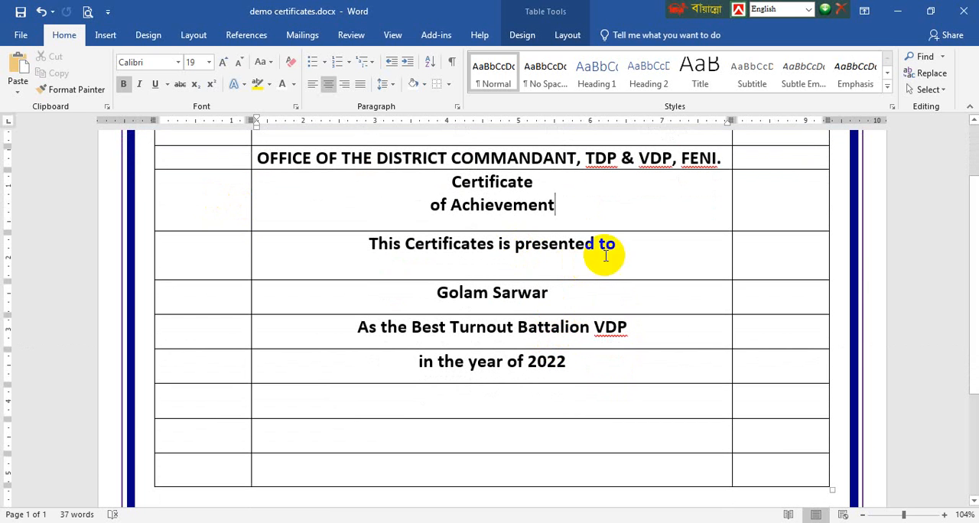
pyautogui.moveTo(575, 201); pyautogui.dragTo(464, 186)
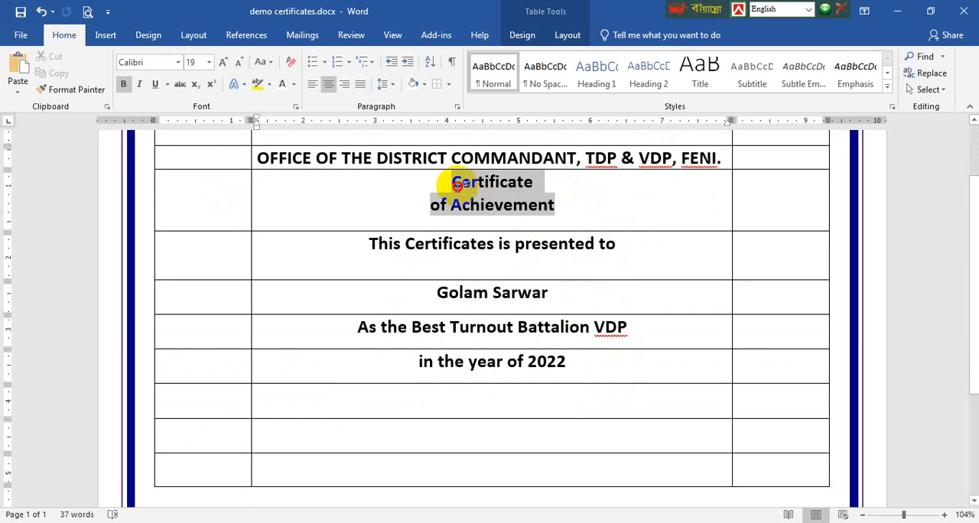
pyautogui.click(178, 62)
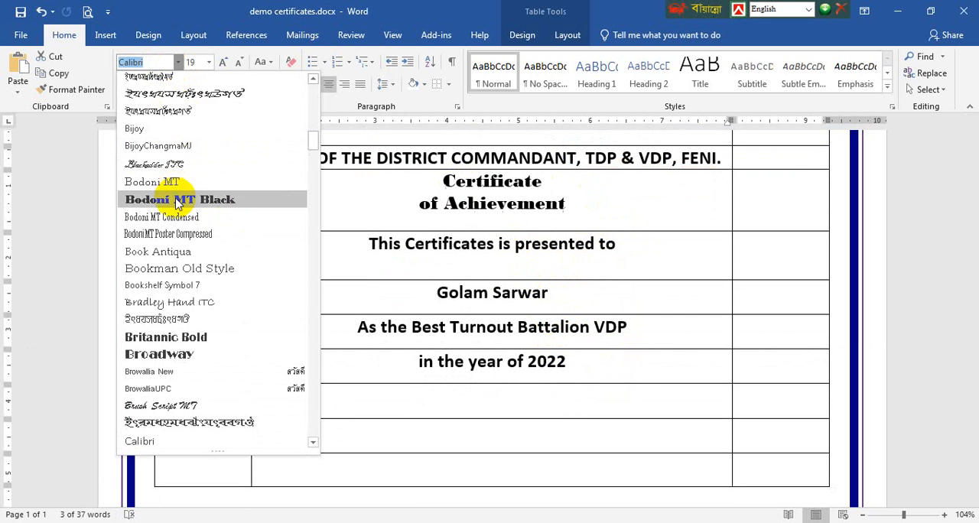
pyautogui.scroll(10, 180, 200)
pyautogui.scroll(3, 177, 205)
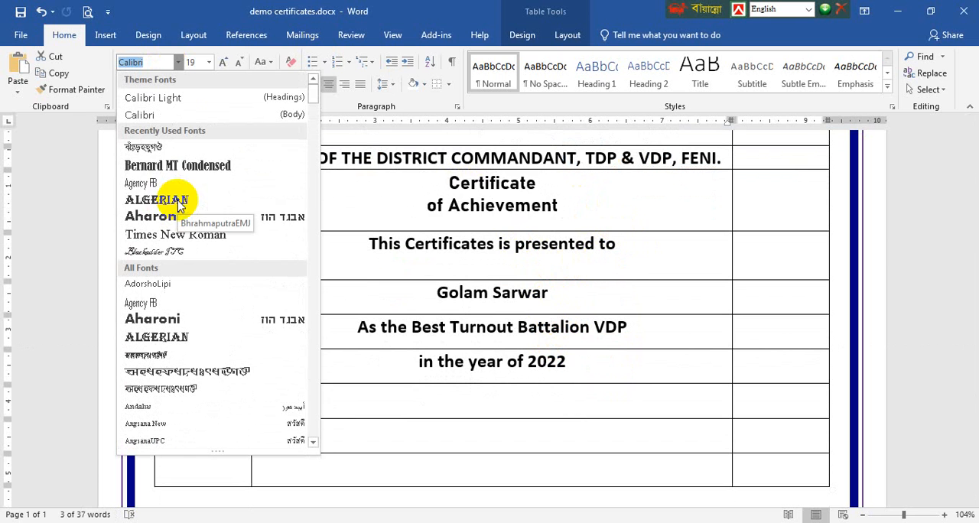
pyautogui.click(169, 251)
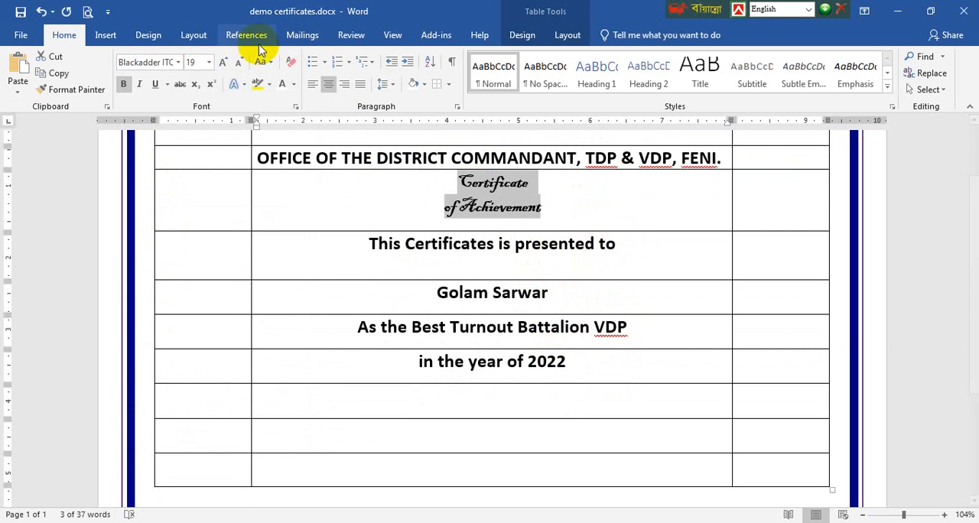
pyautogui.hotkey('ctrl', 'z')
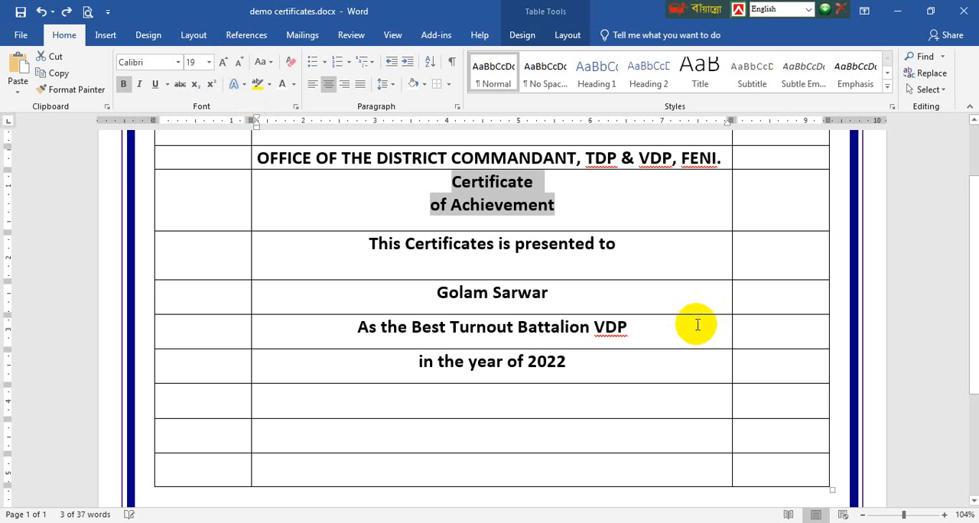
# Clear the formatting of the "As the Best Turnout Battalion VDP" and "in the year of 2022" lines, and format them centered at 14 pt
pyautogui.scroll(-2, 695, 324)
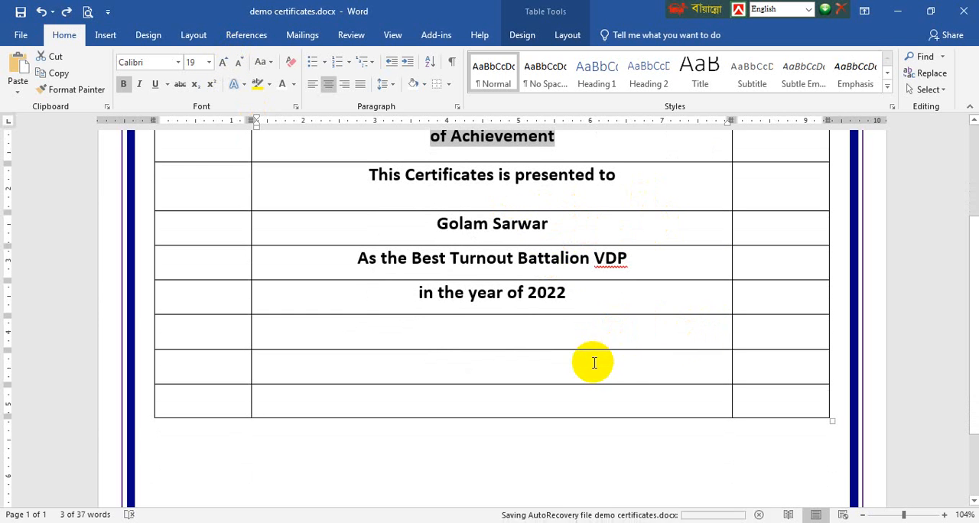
pyautogui.moveTo(577, 300); pyautogui.dragTo(398, 269)
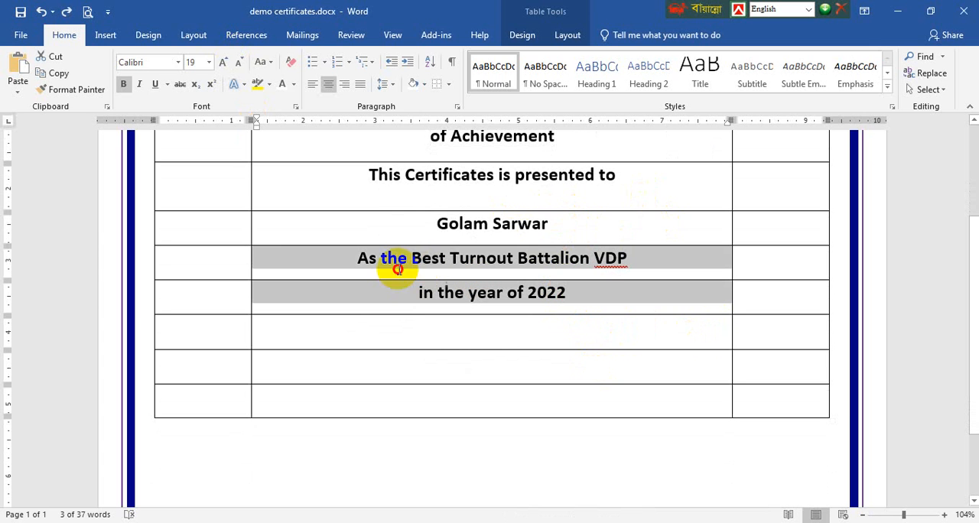
pyautogui.click(364, 266)
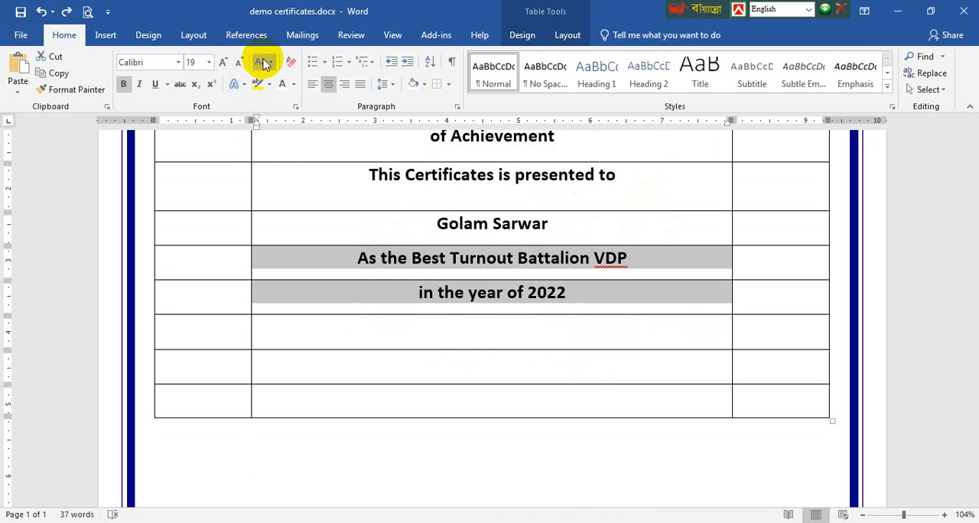
pyautogui.click(289, 62)
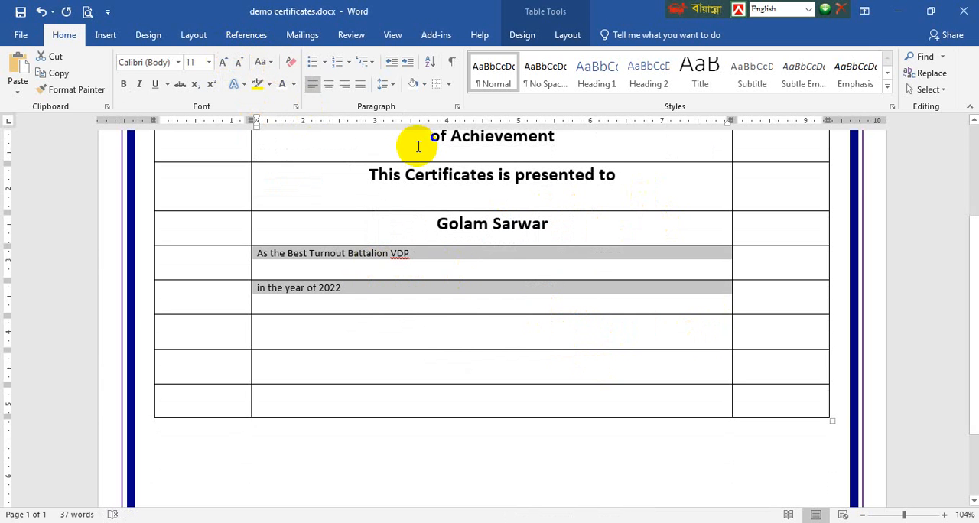
pyautogui.hotkey('ctrl', 'e')
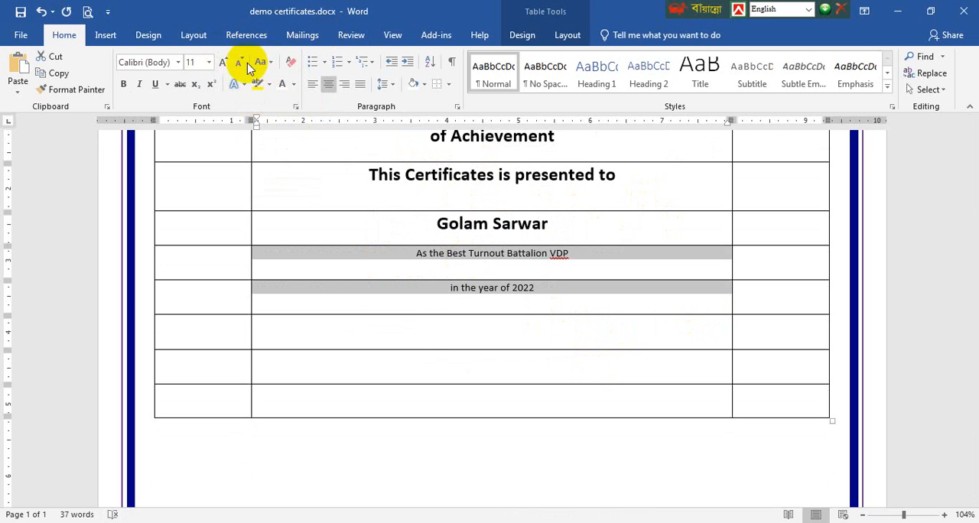
pyautogui.click(224, 63)
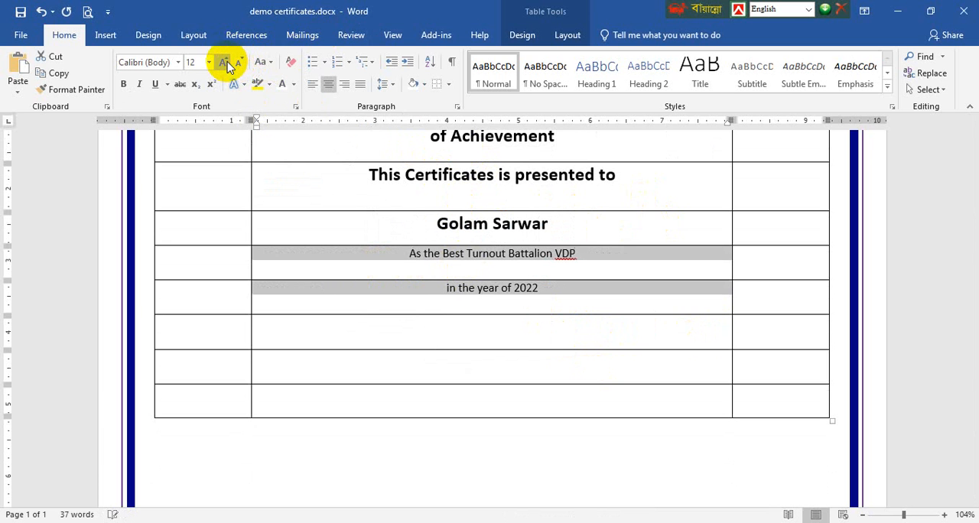
pyautogui.click(224, 63)
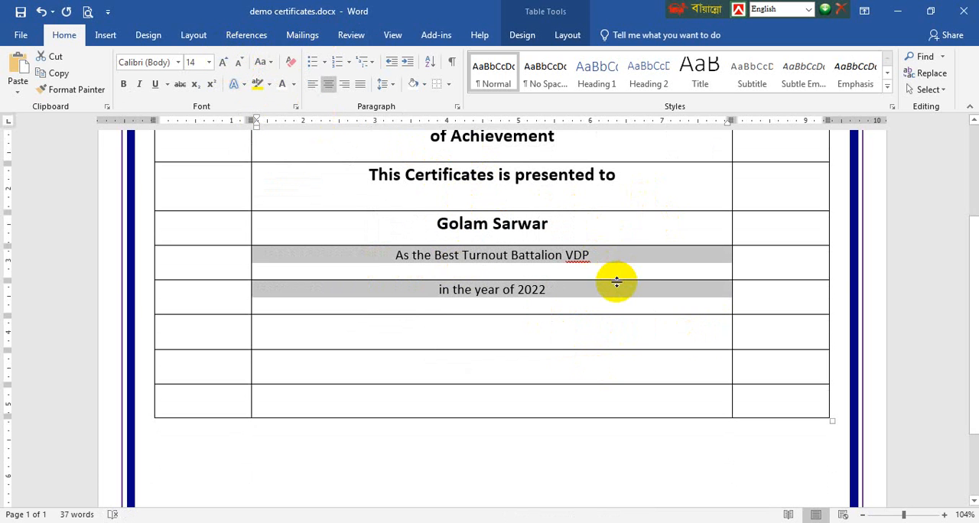
# Adjust the row heights: shorten the "As the Best Turnout Battalion VDP" and "presented to" rows, and make the "Certificate of Achievement" row taller
pyautogui.moveTo(618, 280); pyautogui.dragTo(613, 271)
pyautogui.click(575, 283)
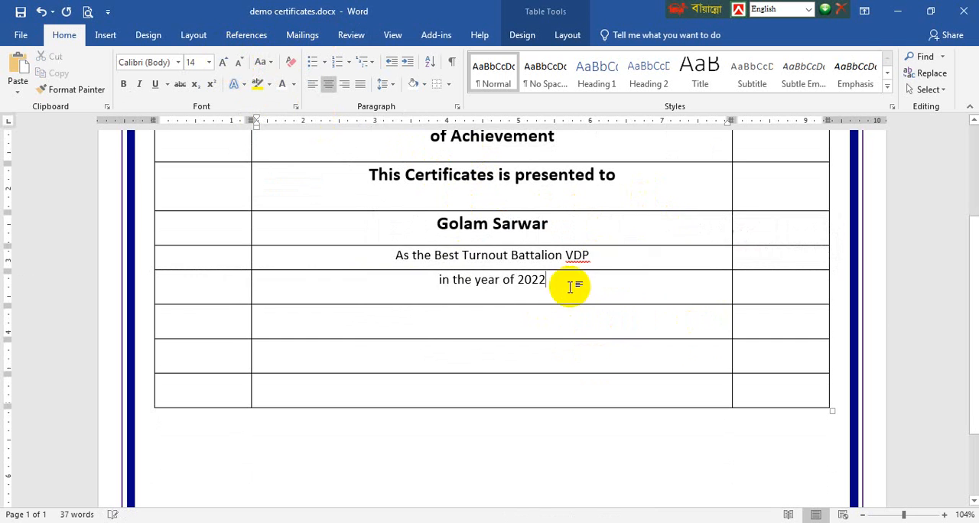
pyautogui.scroll(1, 566, 306)
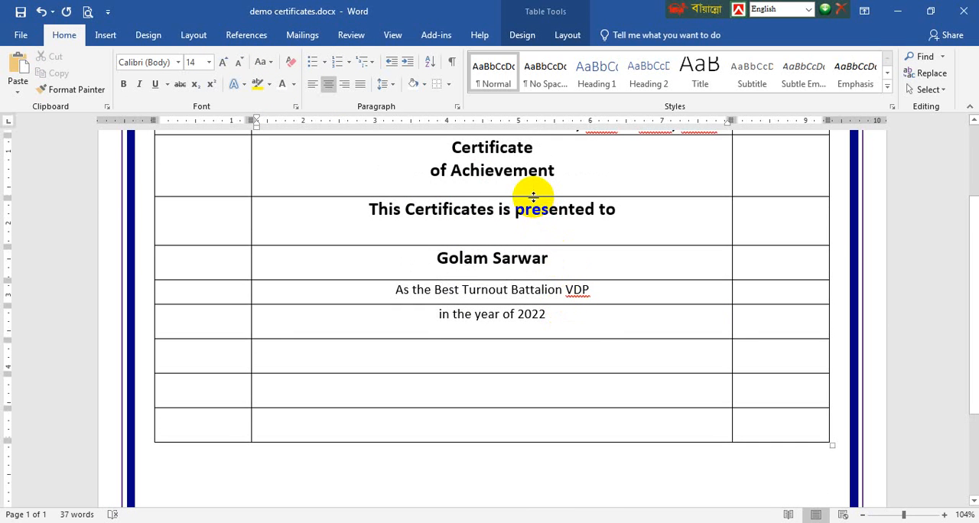
pyautogui.moveTo(533, 195); pyautogui.dragTo(520, 225)
pyautogui.moveTo(536, 276); pyautogui.dragTo(535, 264)
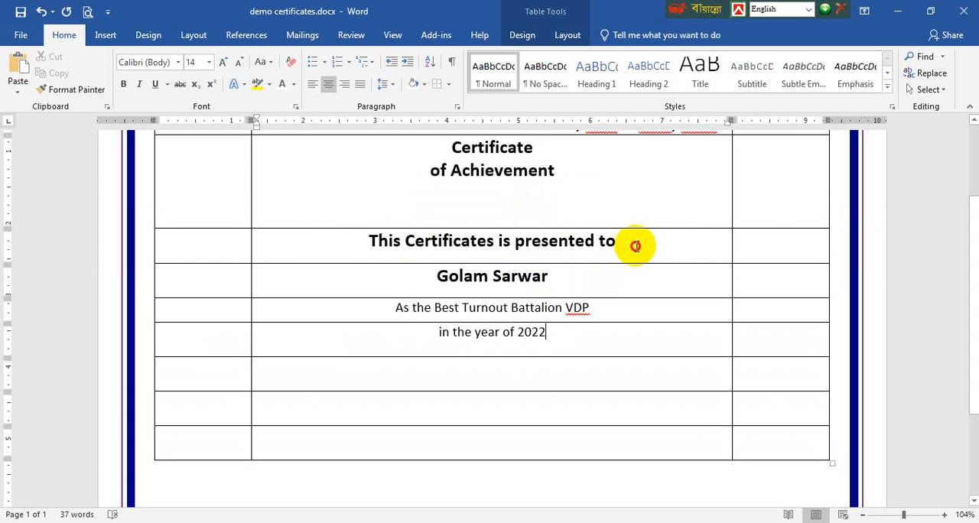
# Change the case of "This Certificates is presented to" to Capitalize Each Word
pyautogui.moveTo(634, 243); pyautogui.dragTo(372, 243)
pyautogui.click(262, 61)
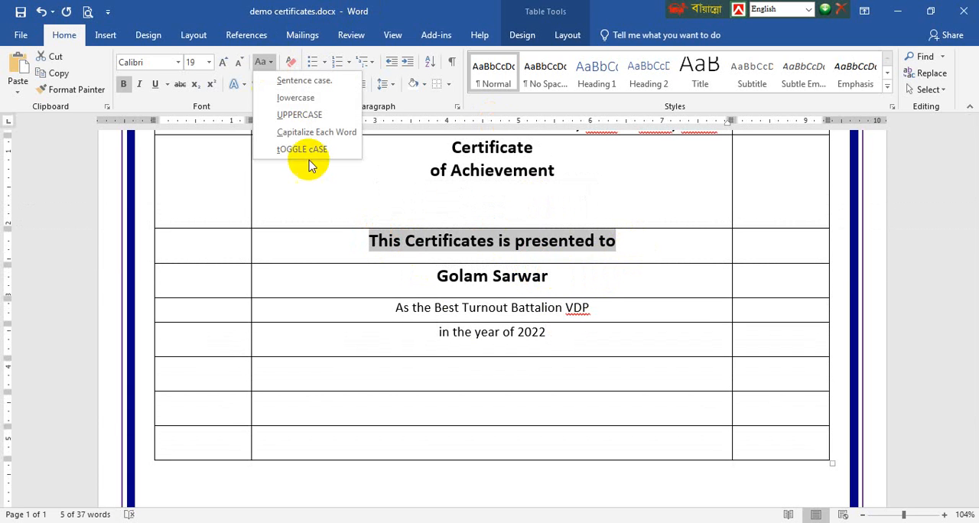
pyautogui.click(288, 131)
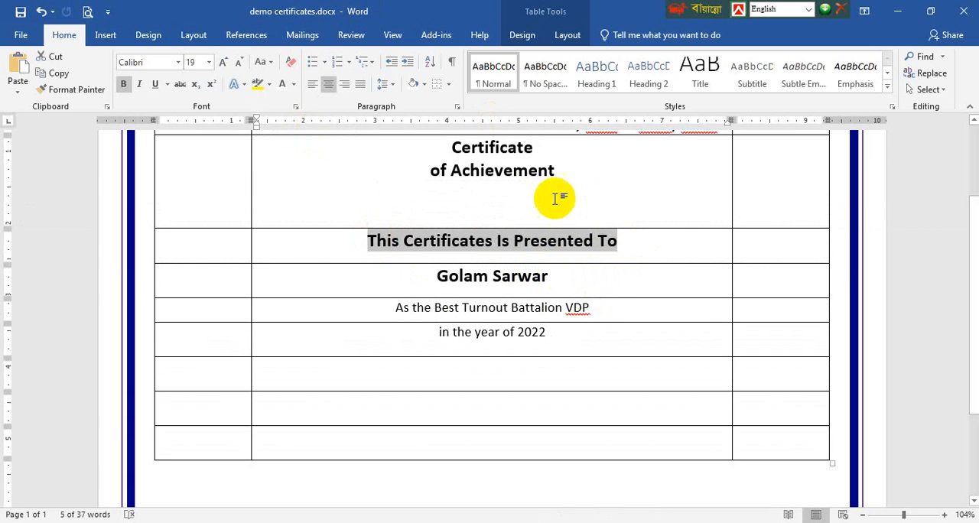
pyautogui.click(601, 318)
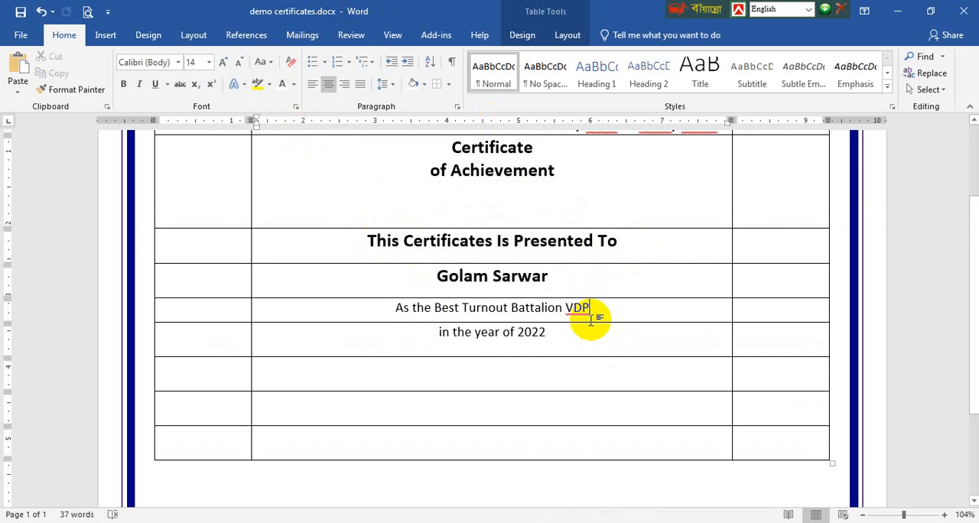
# Try a taller height for the first blank row below the year line, and undo the height change
pyautogui.scroll(-2, 695, 351)
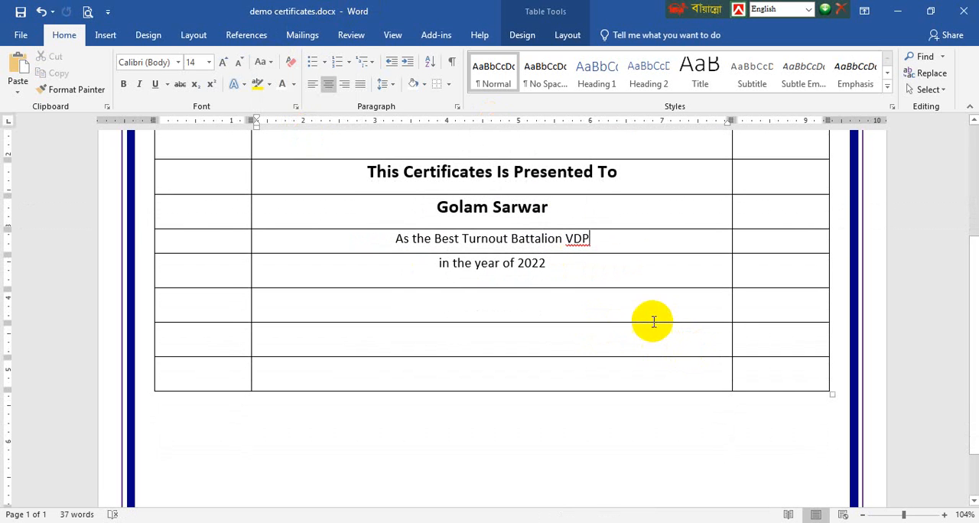
pyautogui.moveTo(650, 322); pyautogui.dragTo(650, 363)
pyautogui.scroll(-2, 650, 362)
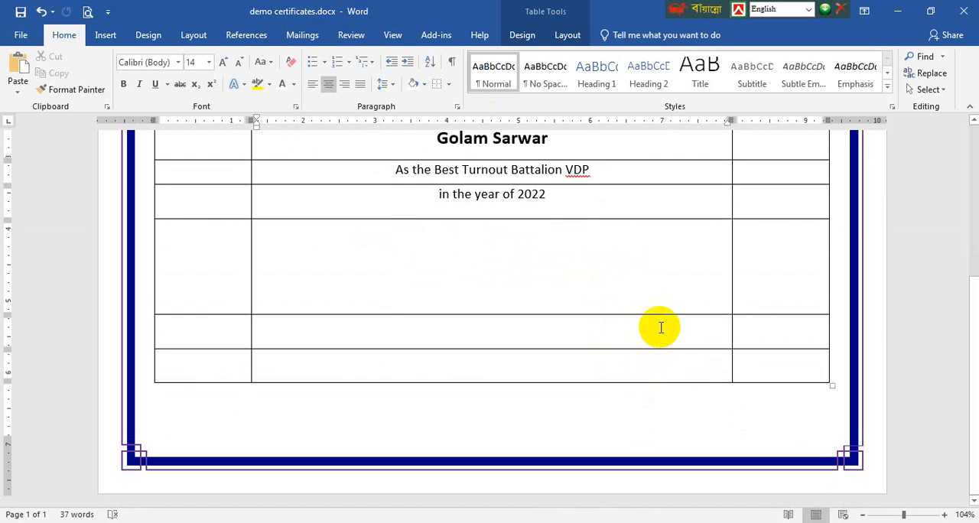
pyautogui.hotkey('ctrl', 'z')
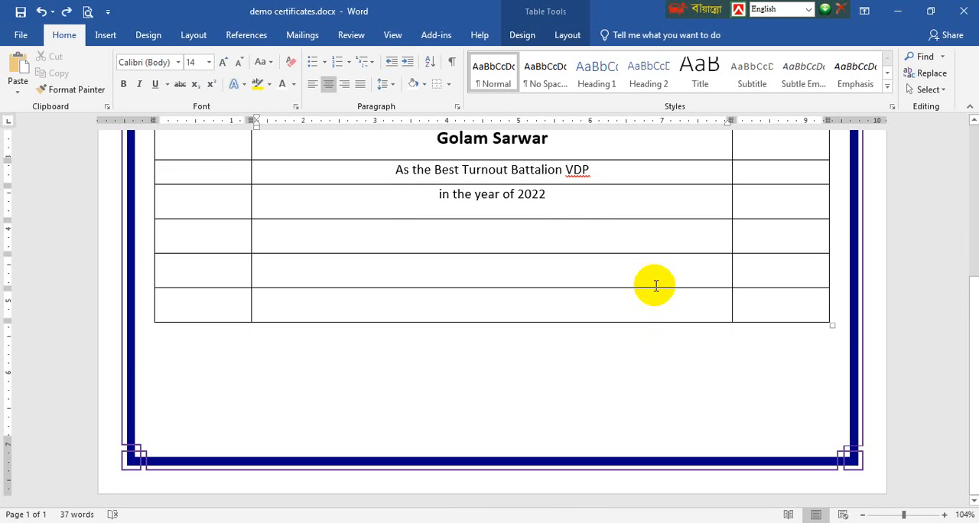
# Increase the second blank row below the year line to about 1.72" tall and right-align its wide middle cell
pyautogui.moveTo(650, 288); pyautogui.dragTo(670, 376)
pyautogui.click(665, 304)
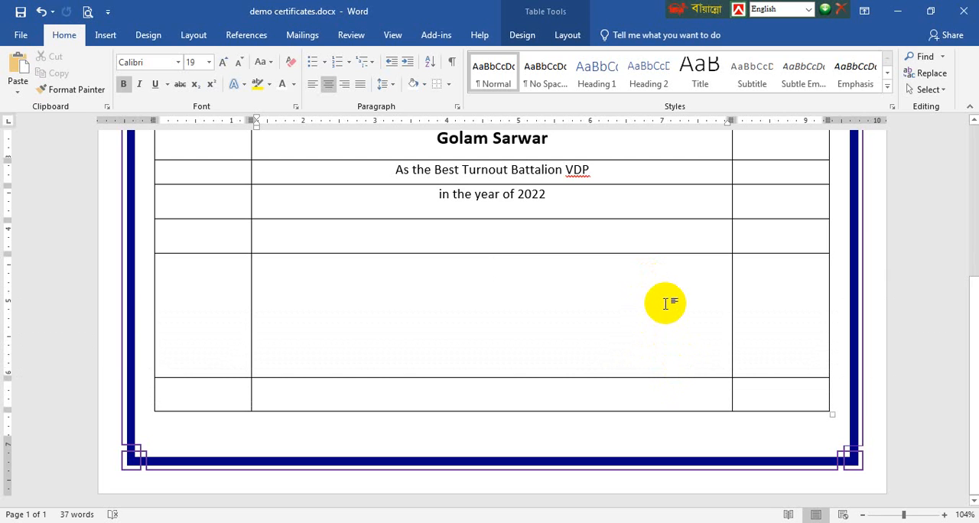
pyautogui.hotkey('ctrl', 'r')
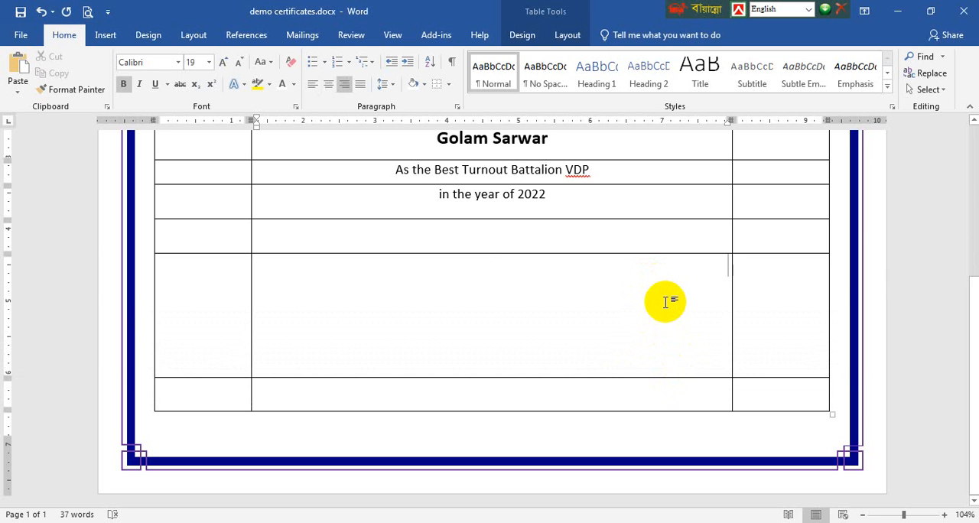
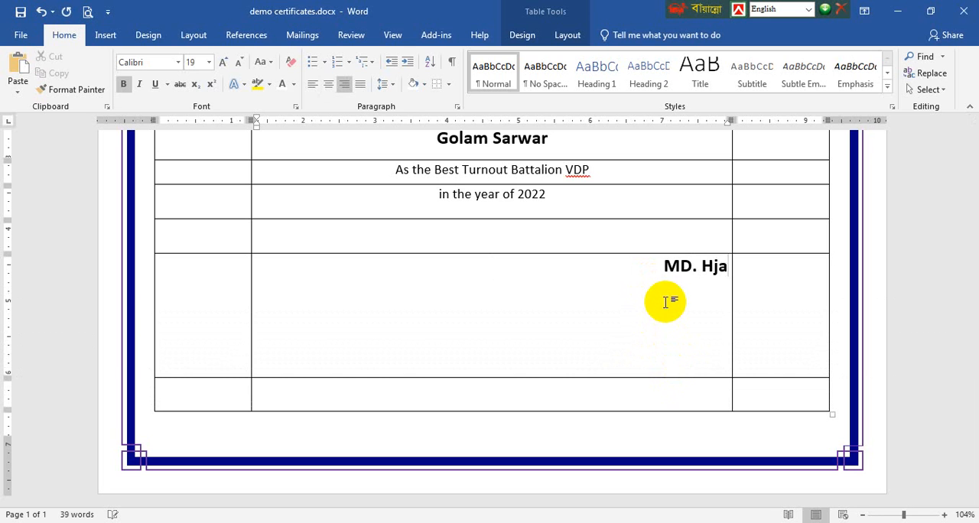
# Enter the signatory's full name followed by "(pam)" in the right-aligned cell of the tall row
pyautogui.press('BackSpace')
pyautogui.press('BackSpace')
pyautogui.press('BackSpace')
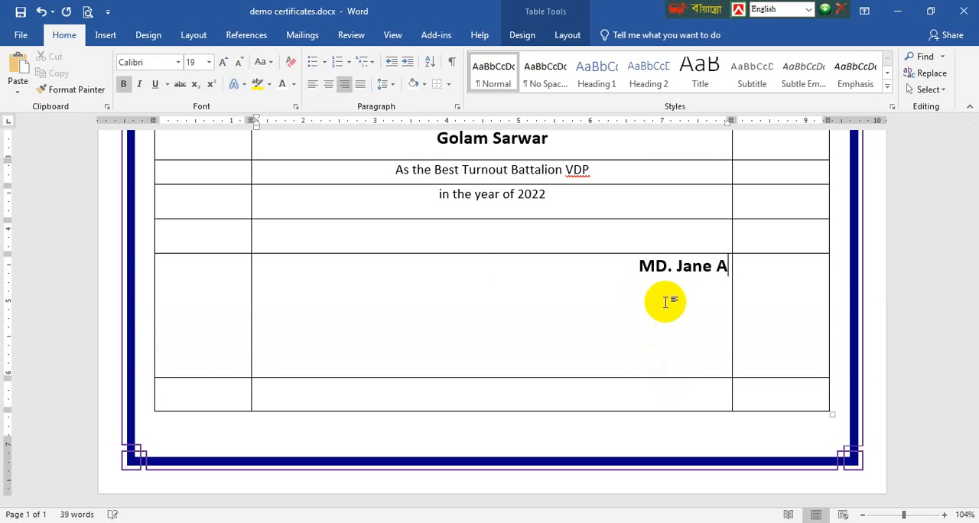
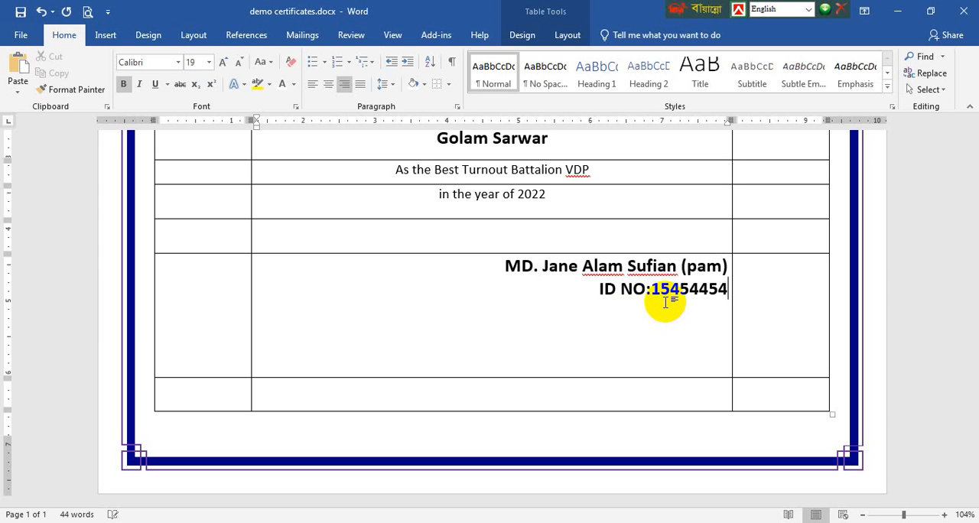
# Add lines below the signatory's name for the ID number, "Deputy Director" and "Ansar & VDP"
pyautogui.press('Return')
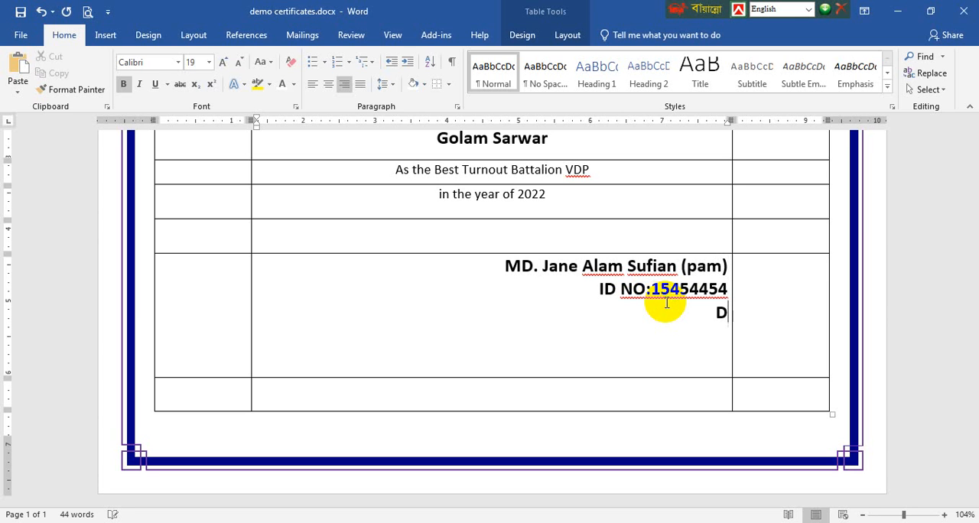
pyautogui.write('Deputy Di')
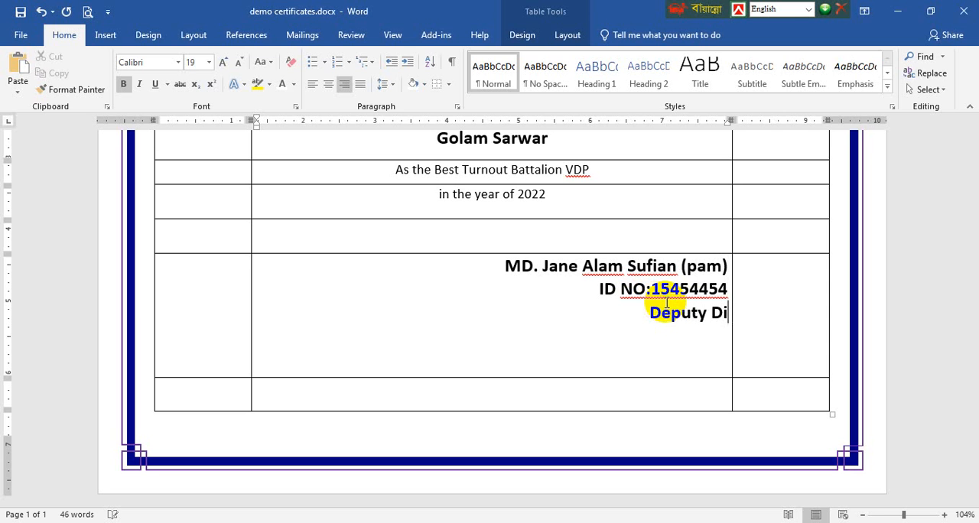
pyautogui.write('rector')
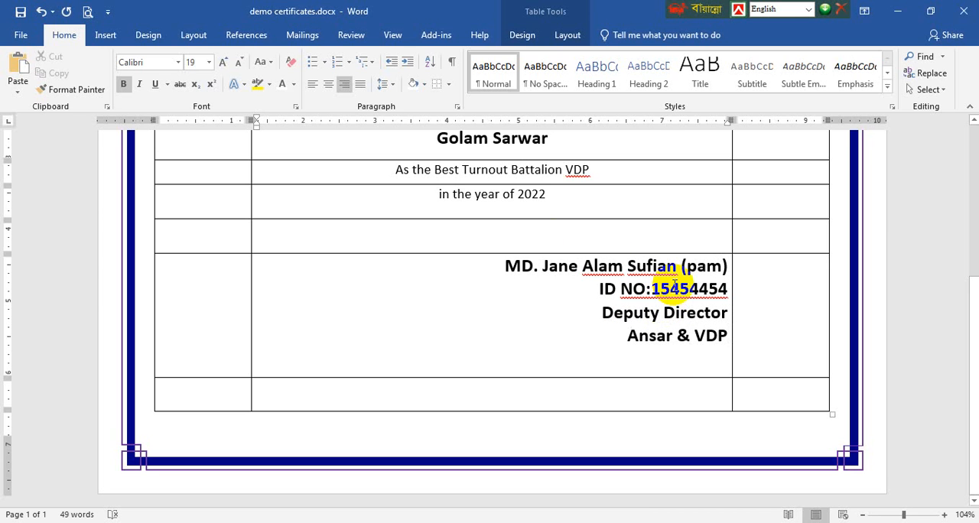
# Try splitting the signatory cell with a drawn vertical line near its middle, and undo the split
pyautogui.moveTo(507, 261); pyautogui.dragTo(717, 342)
pyautogui.hotkey('ctrl', 'c')
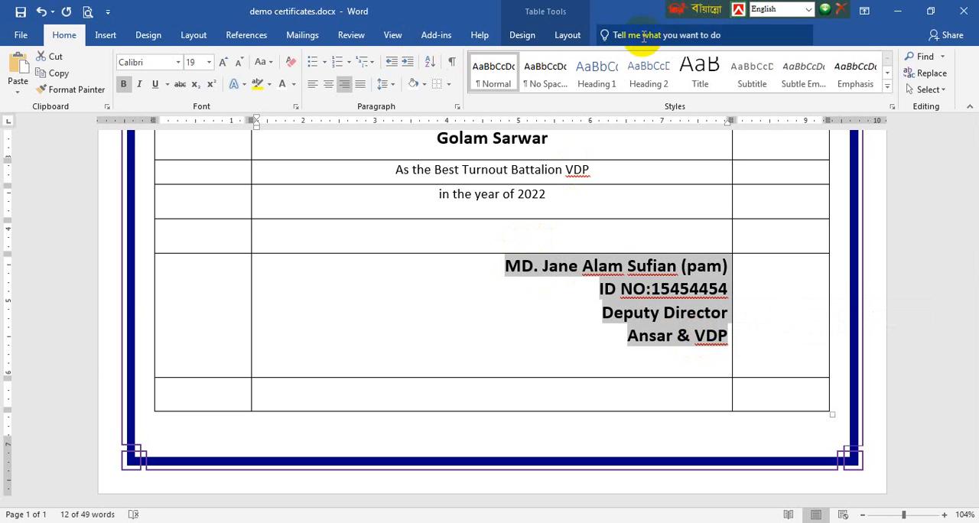
pyautogui.click(570, 36)
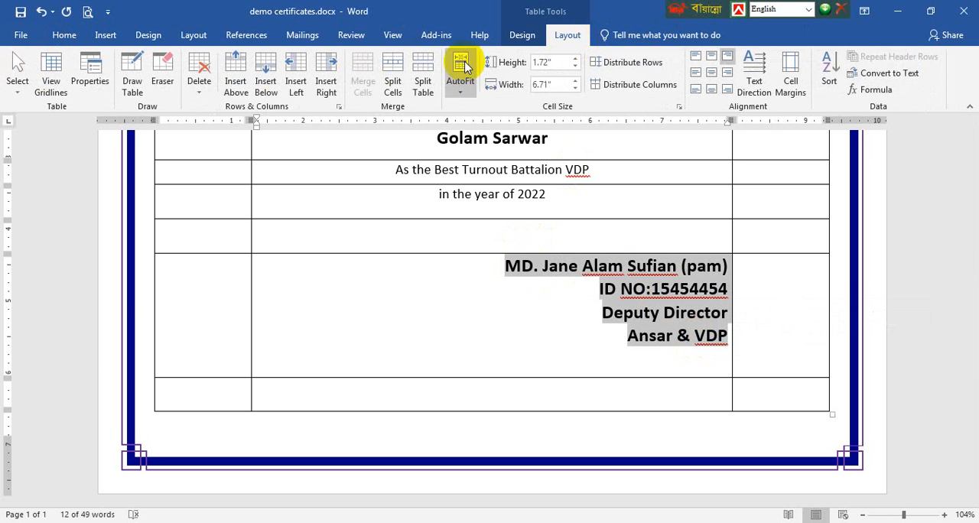
pyautogui.click(133, 72)
pyautogui.moveTo(506, 251); pyautogui.dragTo(518, 352)
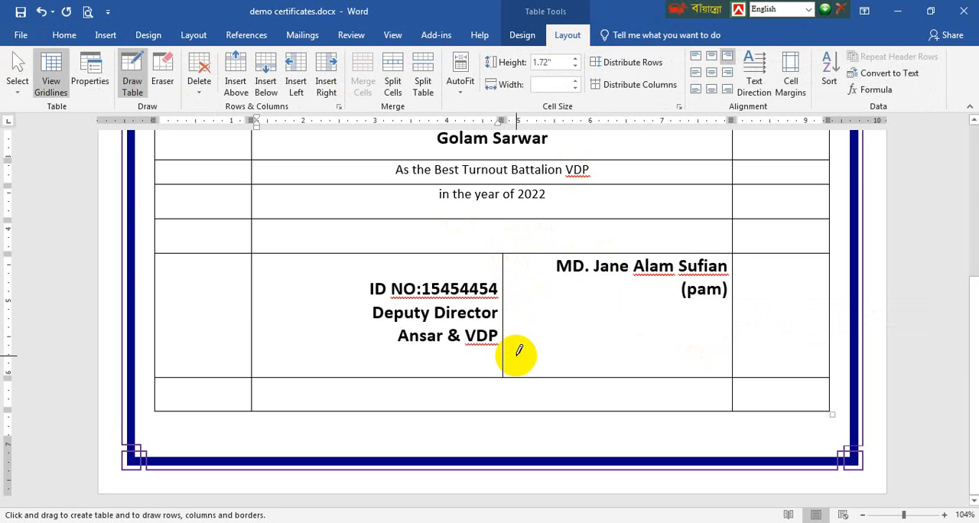
pyautogui.hotkey('ctrl', 'z')
pyautogui.hotkey('ctrl', 'z')
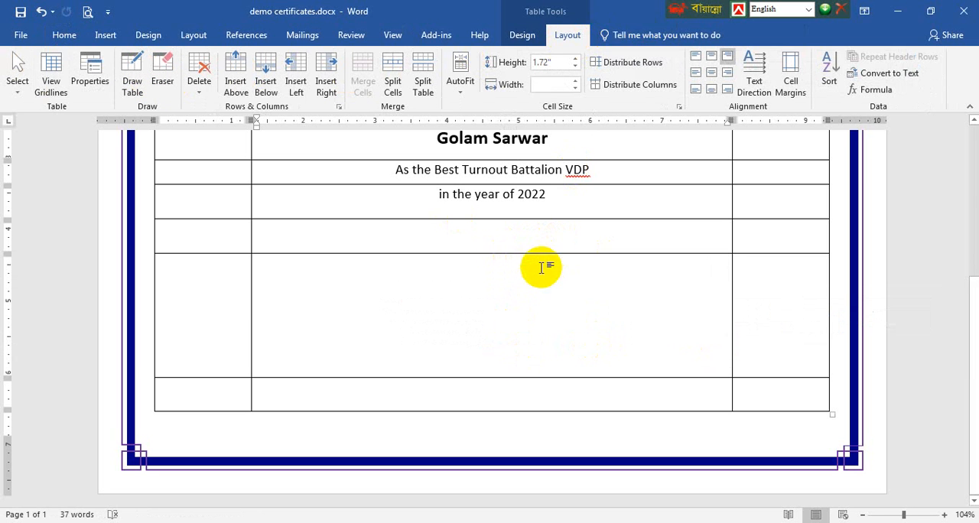
# Cut the signatory text and draw a vertical line through the emptied cell at about the 6-inch ruler mark
pyautogui.click(132, 72)
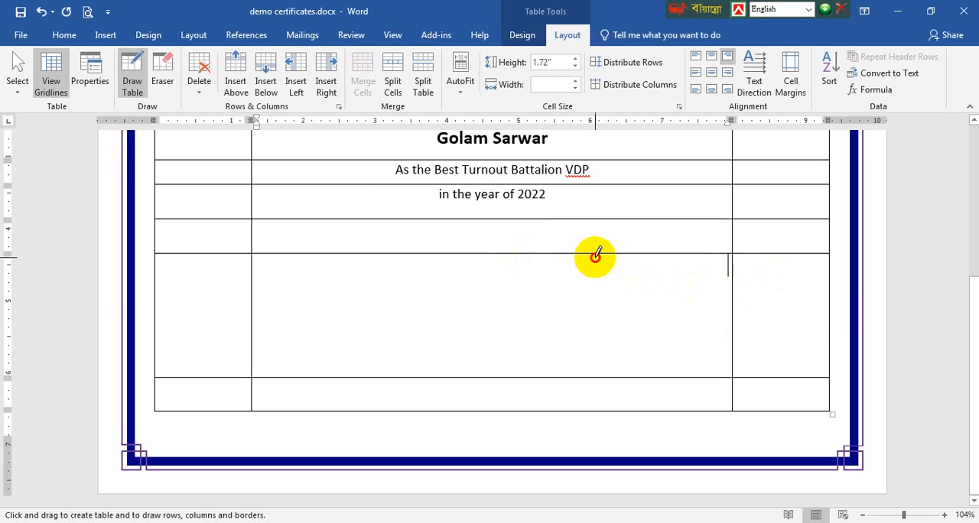
pyautogui.moveTo(595, 256); pyautogui.dragTo(601, 371)
pyautogui.press('Escape')
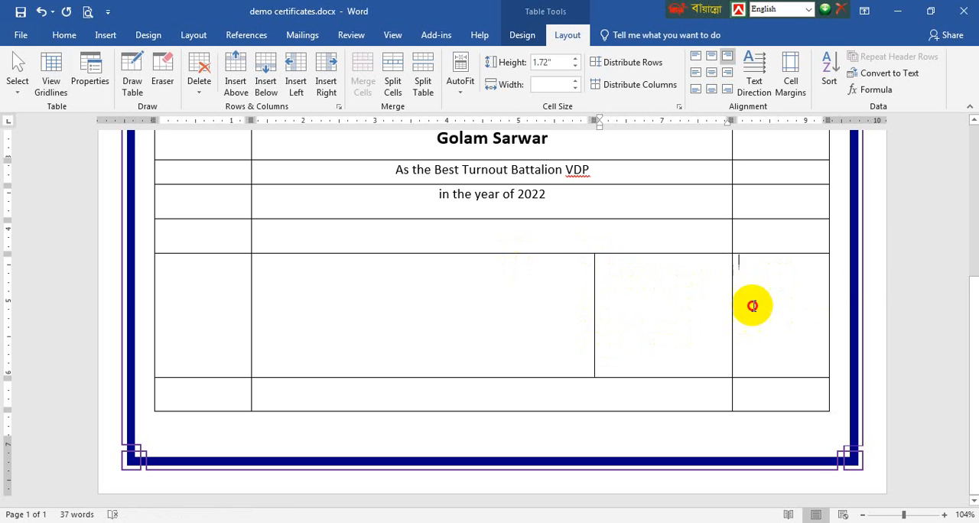
# Merge the two rightmost cells of the tall row and paste the signatory text into the merged cell
pyautogui.moveTo(752, 306); pyautogui.dragTo(642, 290)
pyautogui.click(366, 73)
pyautogui.click(660, 289)
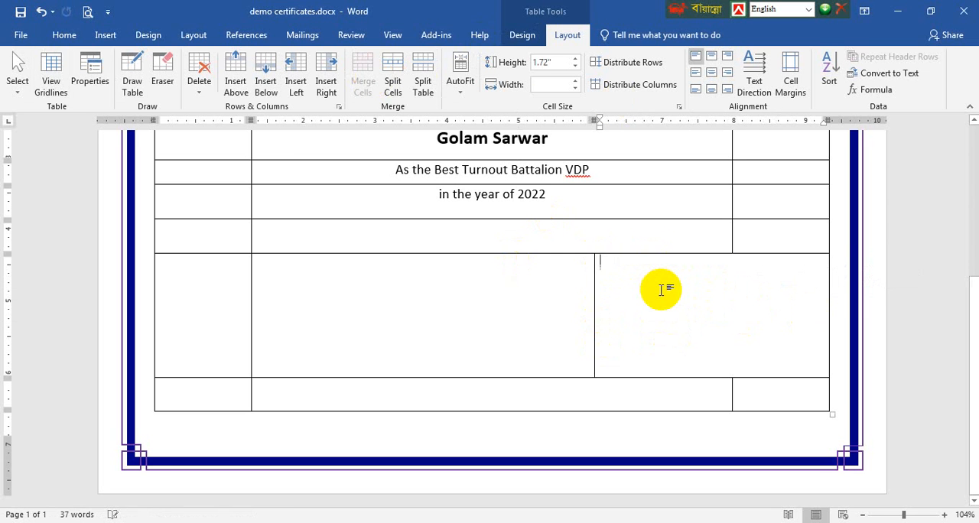
pyautogui.hotkey('ctrl', 'v')
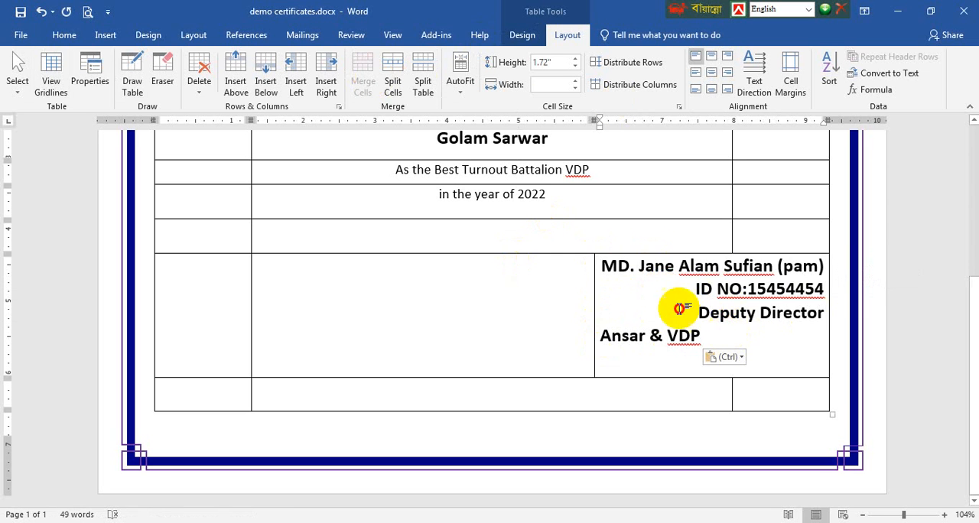
# Center the signatory block and reduce the three lines below the name to 12 pt
pyautogui.moveTo(700, 337); pyautogui.dragTo(602, 270)
pyautogui.hotkey('ctrl', 'e')
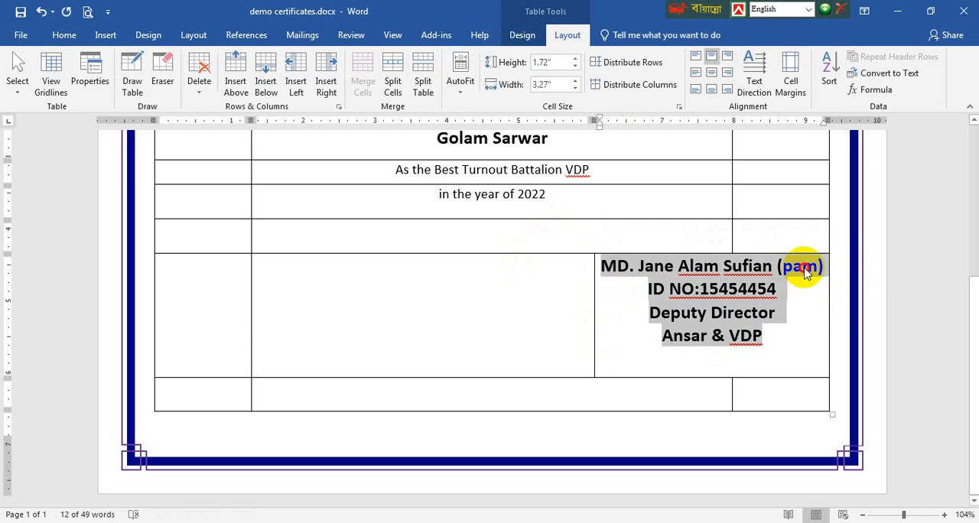
pyautogui.moveTo(783, 335); pyautogui.dragTo(641, 286)
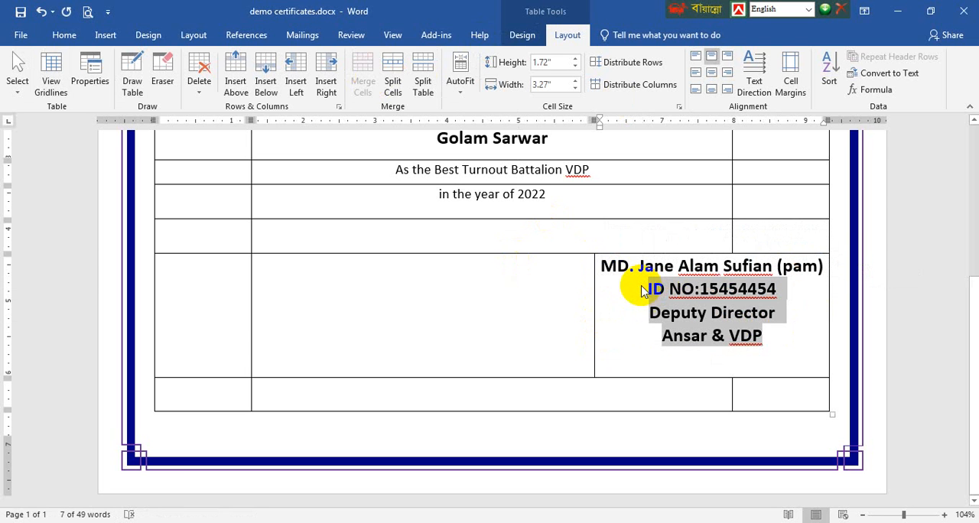
pyautogui.hotkey('ctrl', '[')
pyautogui.hotkey('ctrl', '[')
pyautogui.hotkey('ctrl', '[')
pyautogui.hotkey('ctrl', '[')
pyautogui.hotkey('ctrl', '[')
pyautogui.hotkey('ctrl', '[')
pyautogui.hotkey('ctrl', '[')
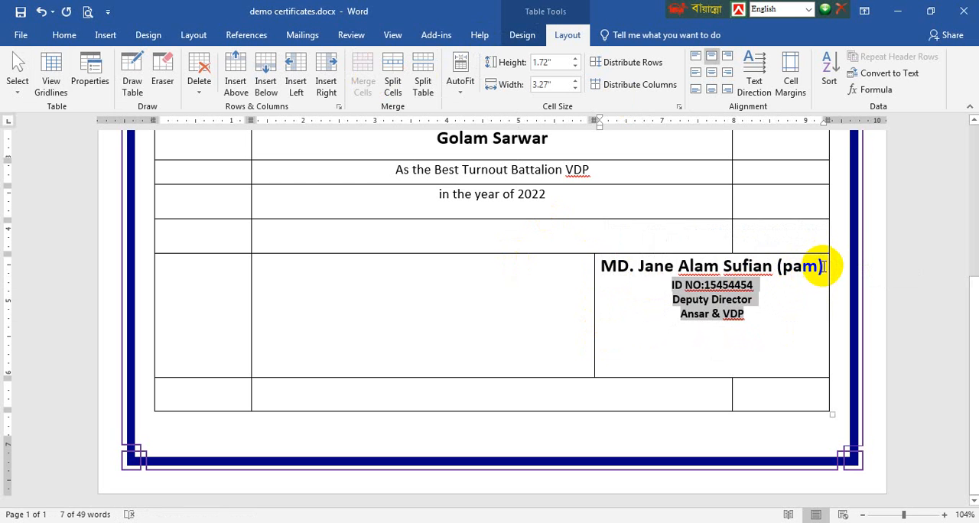
# Remove bold from the ID number, "Deputy Director" and "Ansar & VDP" lines
pyautogui.moveTo(824, 266); pyautogui.dragTo(625, 267)
pyautogui.click(64, 34)
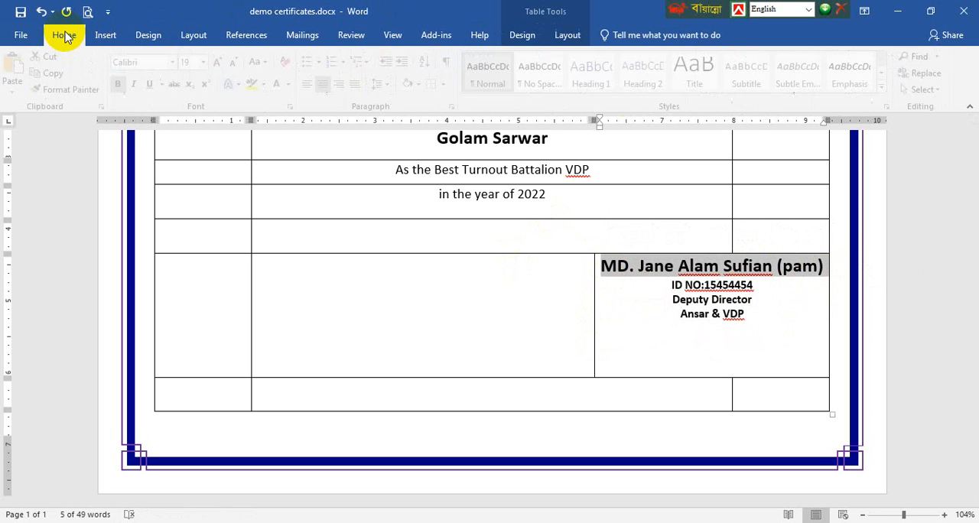
pyautogui.moveTo(750, 315); pyautogui.dragTo(656, 289)
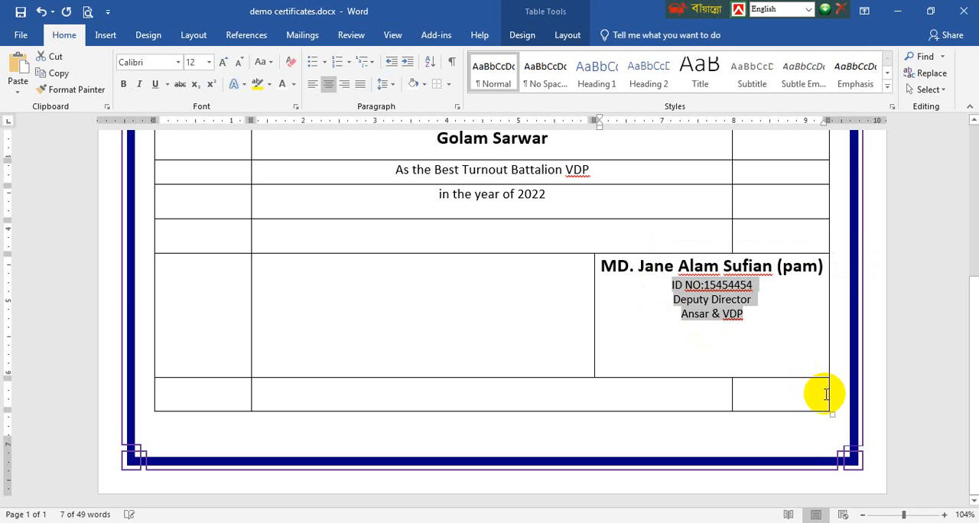
pyautogui.moveTo(769, 321); pyautogui.dragTo(604, 264)
pyautogui.click(710, 300)
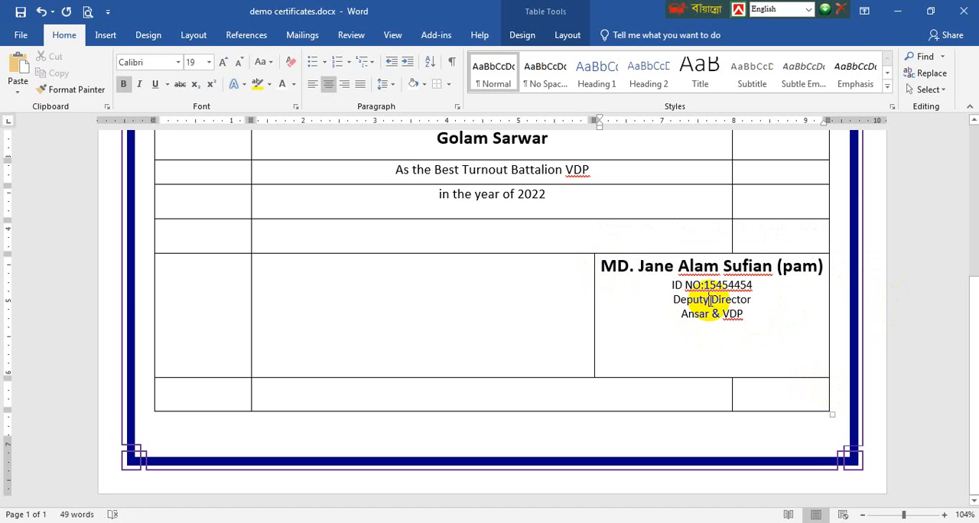
# Set the signatory's name line to 16 pt
pyautogui.moveTo(825, 269); pyautogui.dragTo(618, 265)
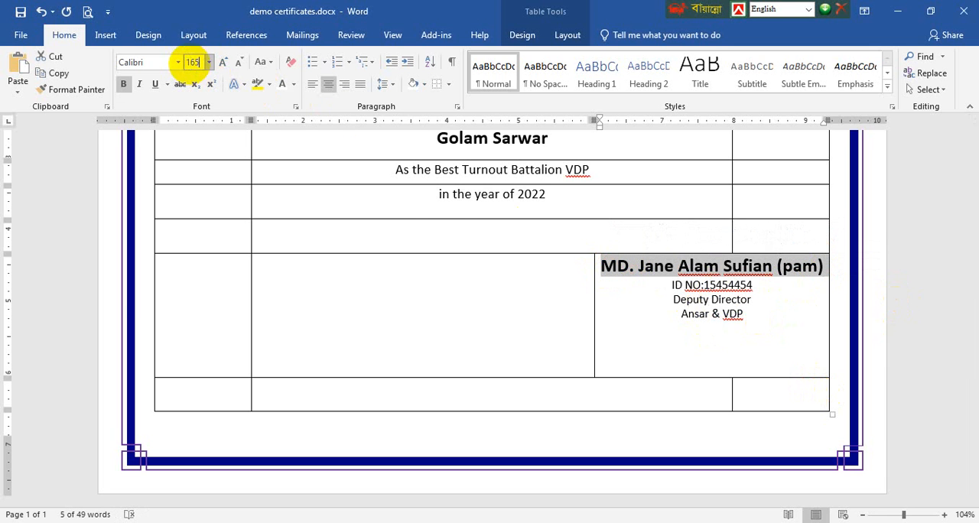
pyautogui.press('Return')
pyautogui.hotkey('ctrl', 'z')
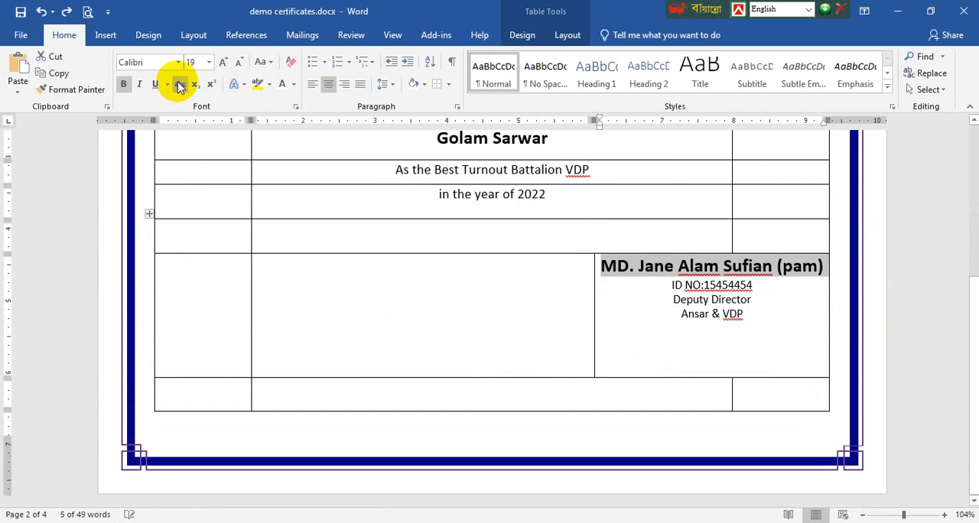
pyautogui.write('16')
pyautogui.press('Return')
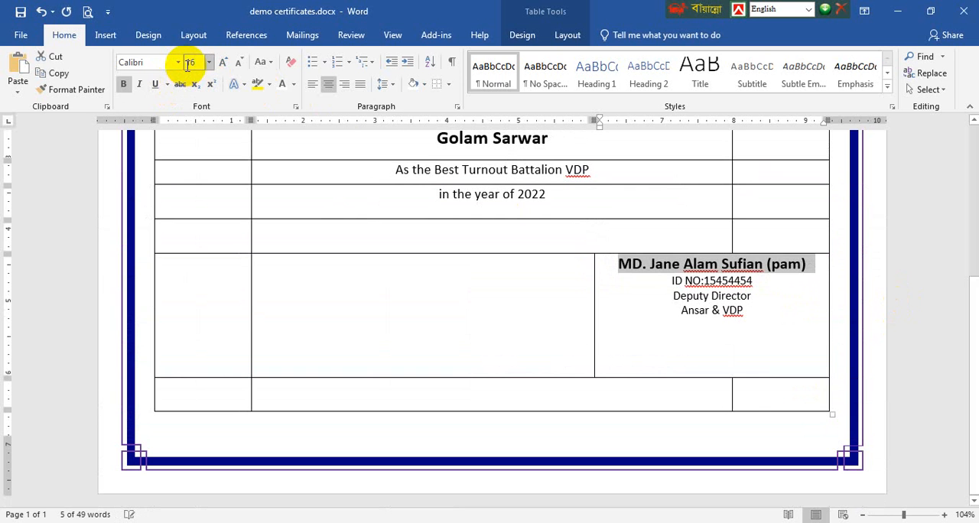
pyautogui.click(734, 346)
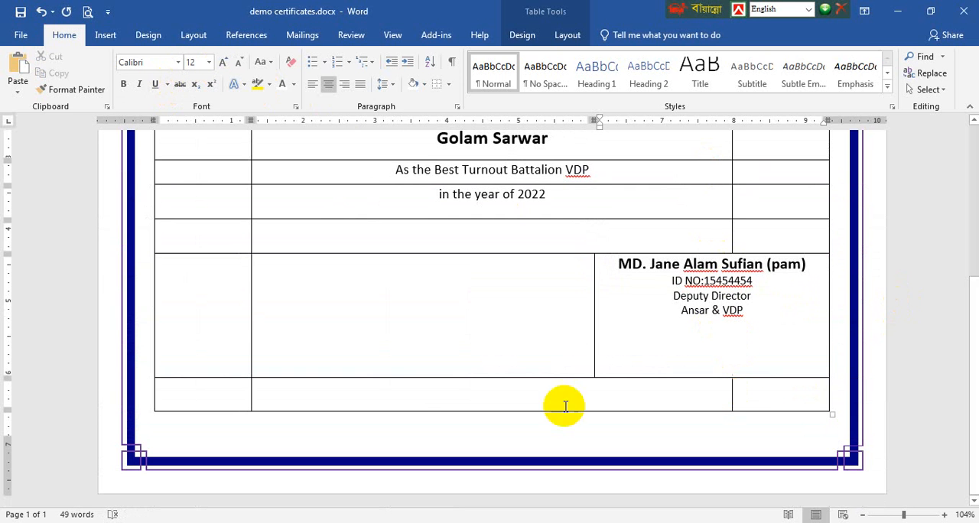
# Merge the first column's cells from the motto row through the "Certificate of Achievement" row
pyautogui.scroll(1, 692, 391)
pyautogui.scroll(5, 691, 390)
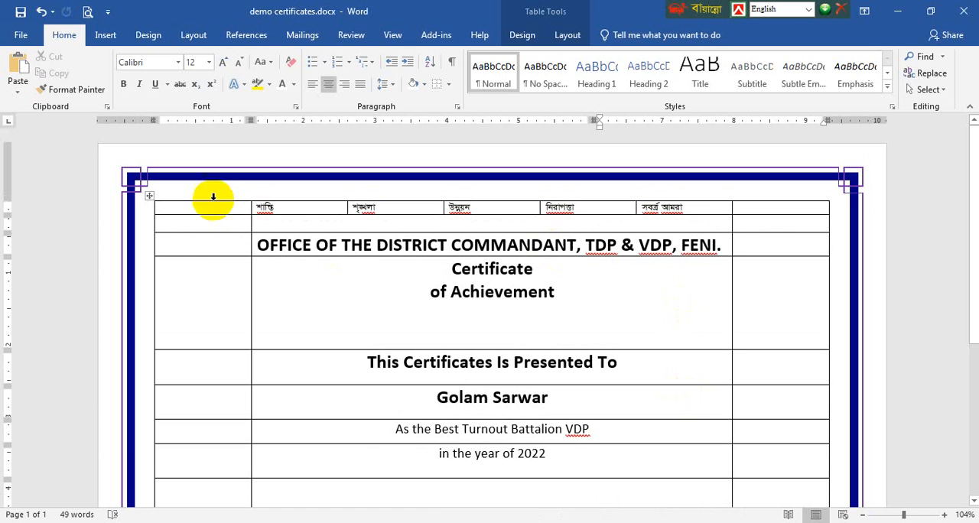
pyautogui.moveTo(199, 266); pyautogui.dragTo(190, 214)
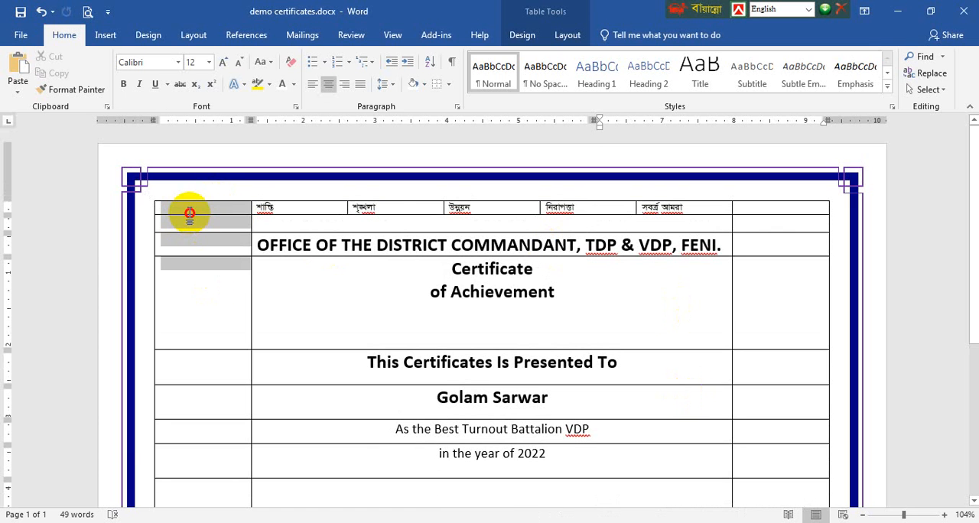
pyautogui.click(564, 35)
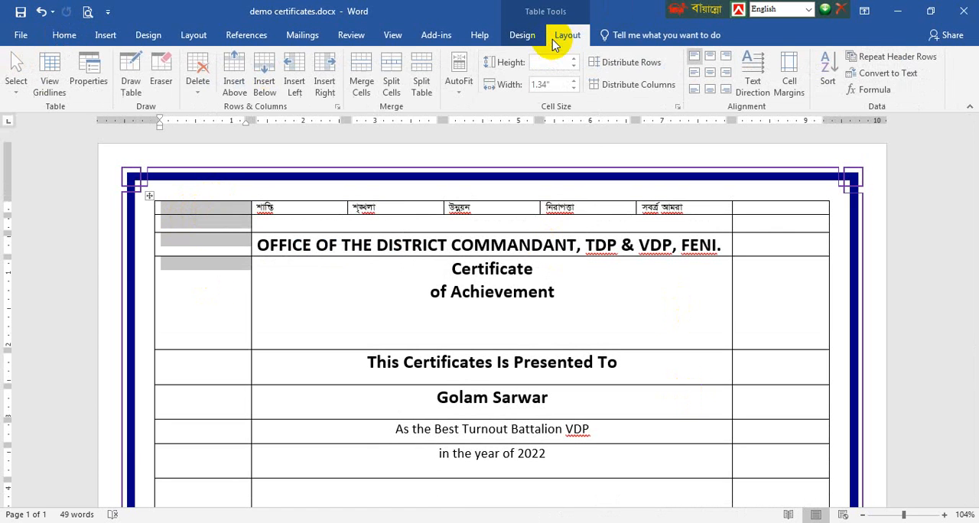
pyautogui.click(359, 79)
# Merge the last column's cells from the motto row through the "Certificate of Achievement" row
pyautogui.moveTo(795, 291); pyautogui.dragTo(768, 215)
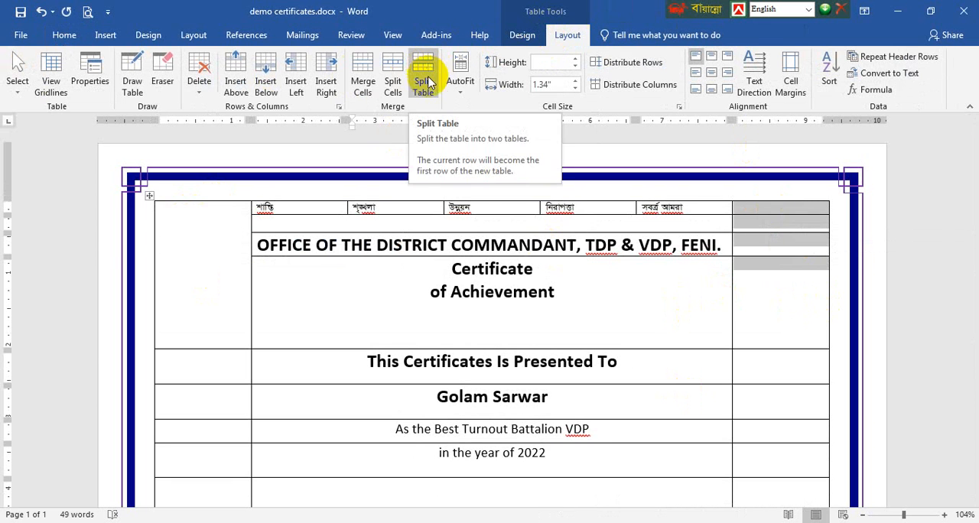
pyautogui.click(361, 70)
pyautogui.click(224, 262)
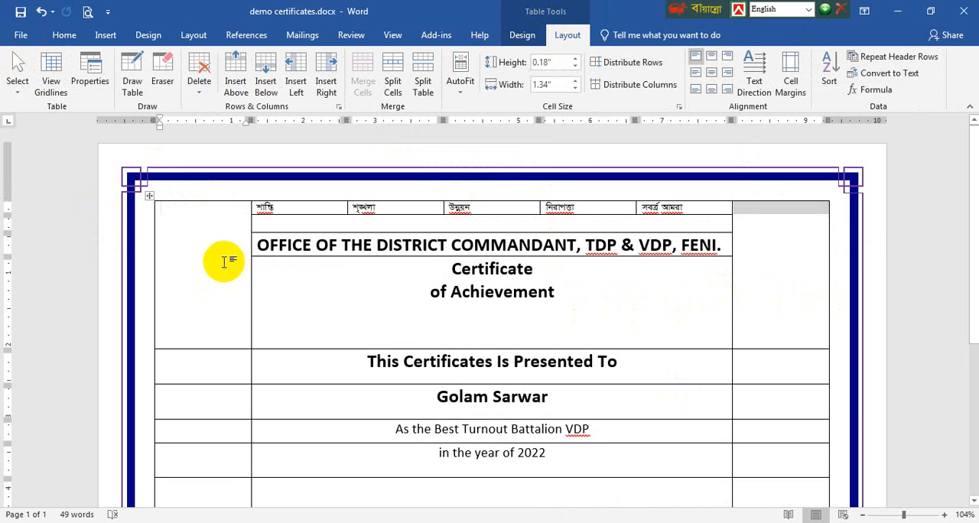
# Draw a circle about 1.21 inches across and position it in the merged first-column cell beside the office heading
pyautogui.click(105, 34)
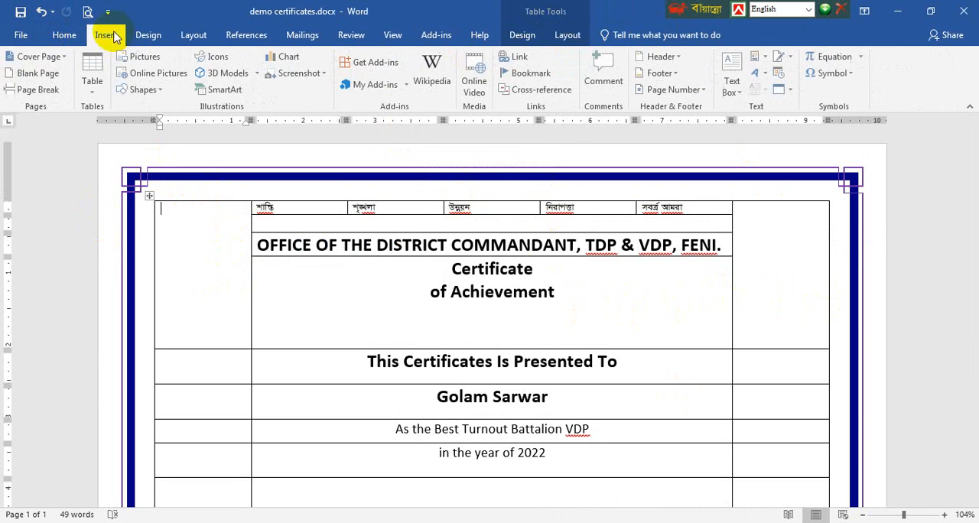
pyautogui.click(141, 90)
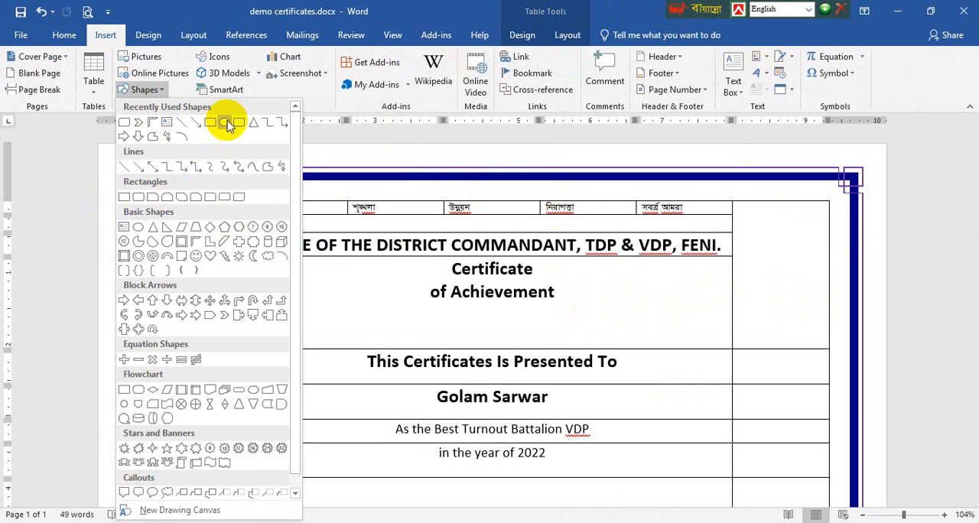
pyautogui.click(225, 123)
pyautogui.moveTo(168, 219)
pyautogui.mouseDown()
pyautogui.moveTo(252, 277)
pyautogui.moveTo(256, 306)
pyautogui.mouseUp()
pyautogui.moveTo(225, 269); pyautogui.dragTo(217, 261)
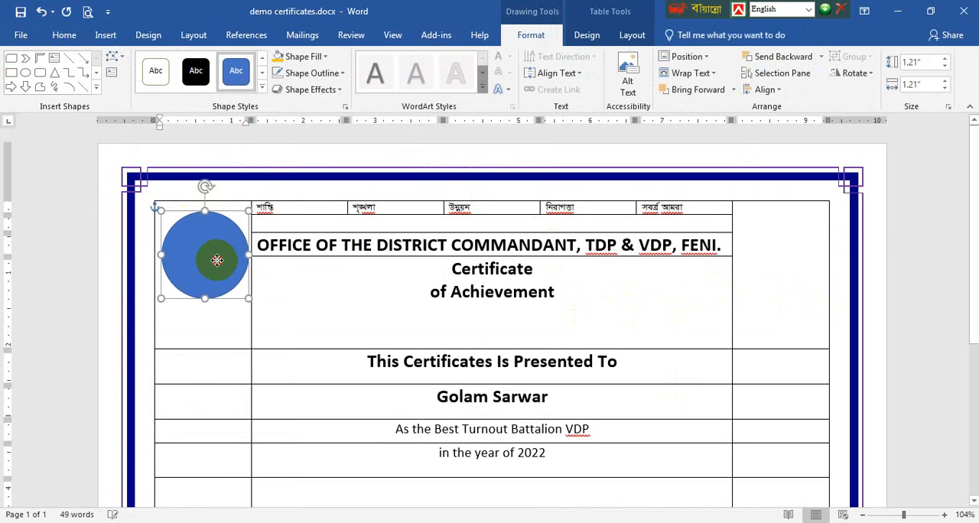
# Fill the circle with the picture Government_Seal_of_Bangladesh.svg.png from the Photos folder
pyautogui.click(317, 58)
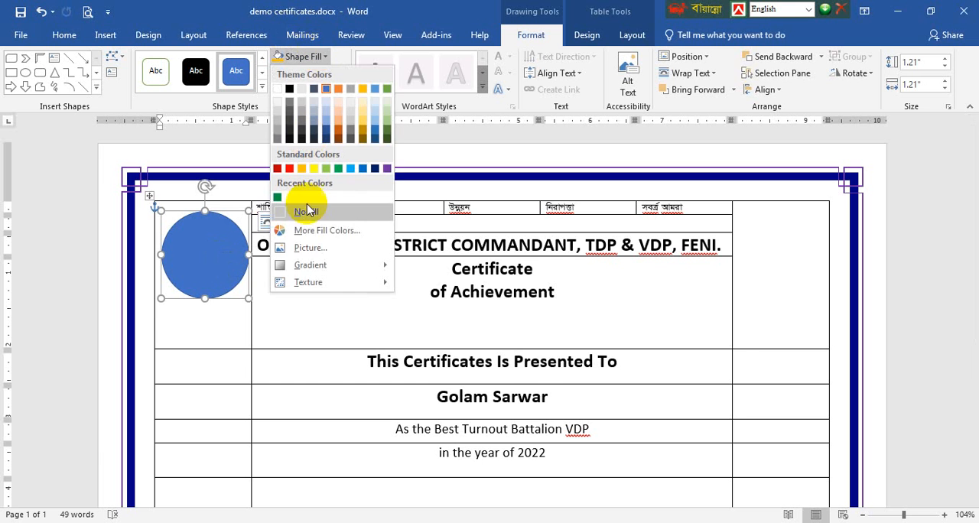
pyautogui.click(315, 248)
pyautogui.click(393, 247)
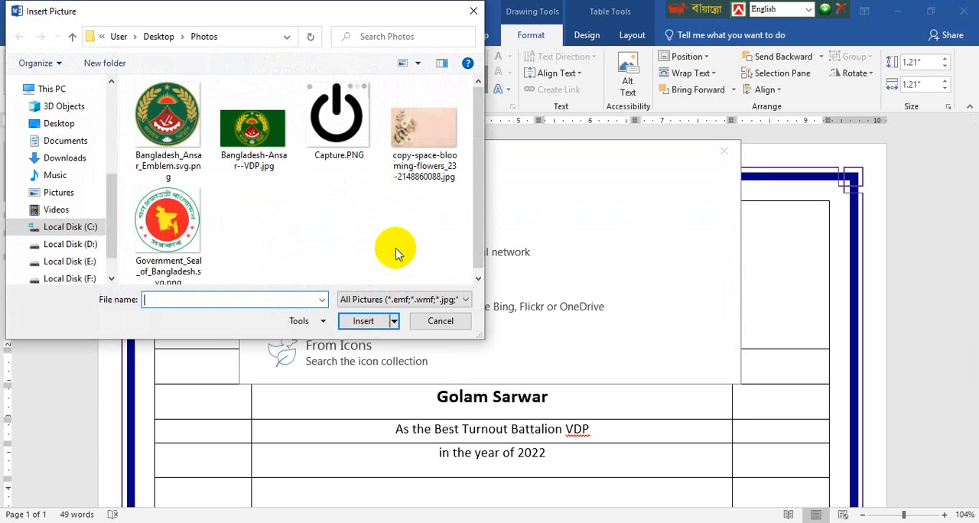
pyautogui.click(184, 218)
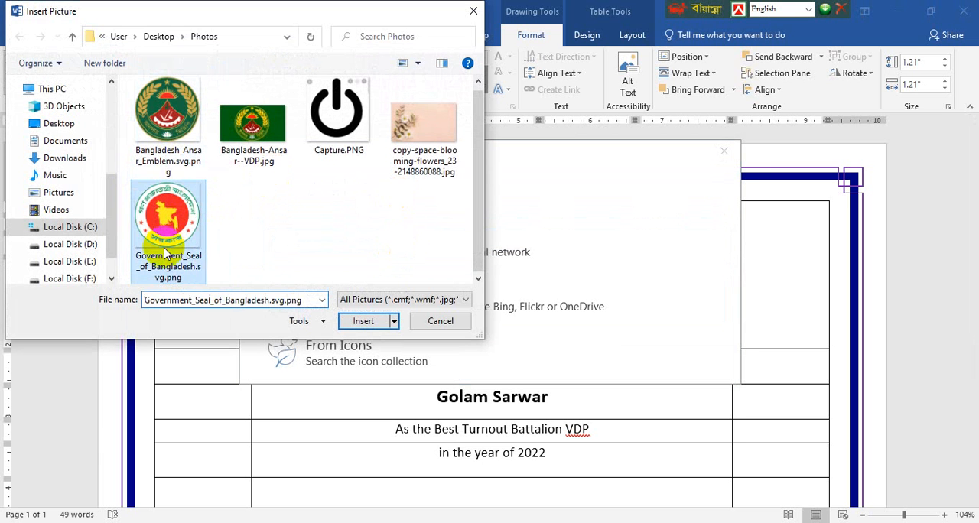
pyautogui.click(356, 322)
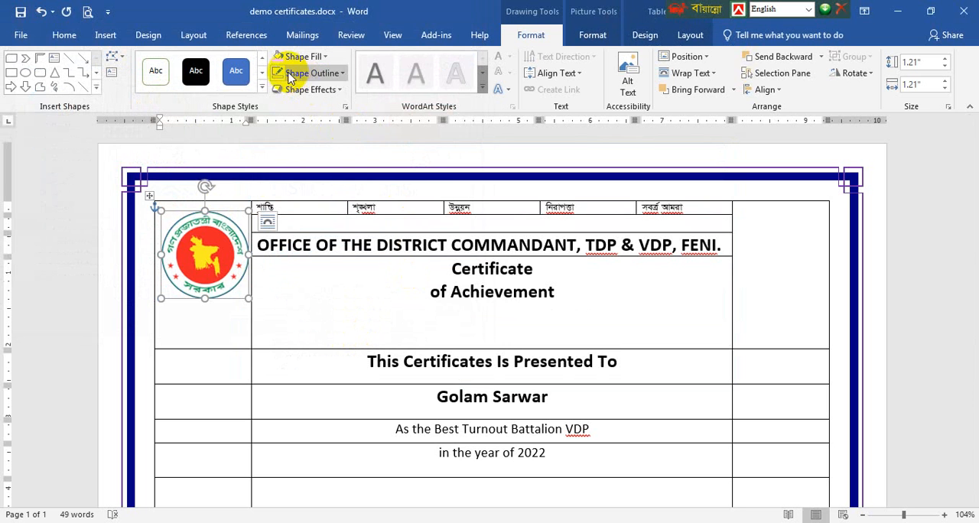
# Duplicate the seal circle into the merged last-column cell and nudge the copy upward to roughly match the original's height
pyautogui.moveTo(203, 248); pyautogui.dragTo(793, 256)
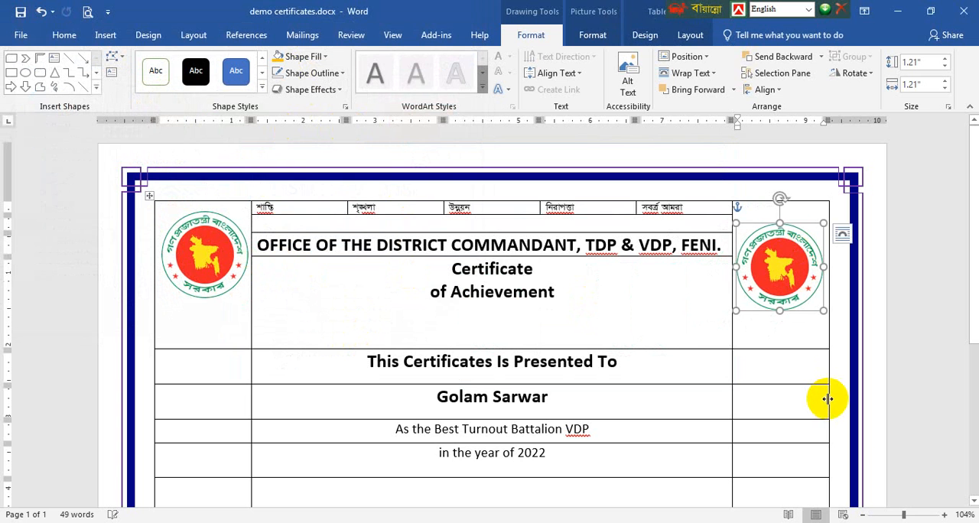
pyautogui.press('Up')
pyautogui.press('Up')
pyautogui.press('Up')
pyautogui.press('Up')
pyautogui.press('Up')
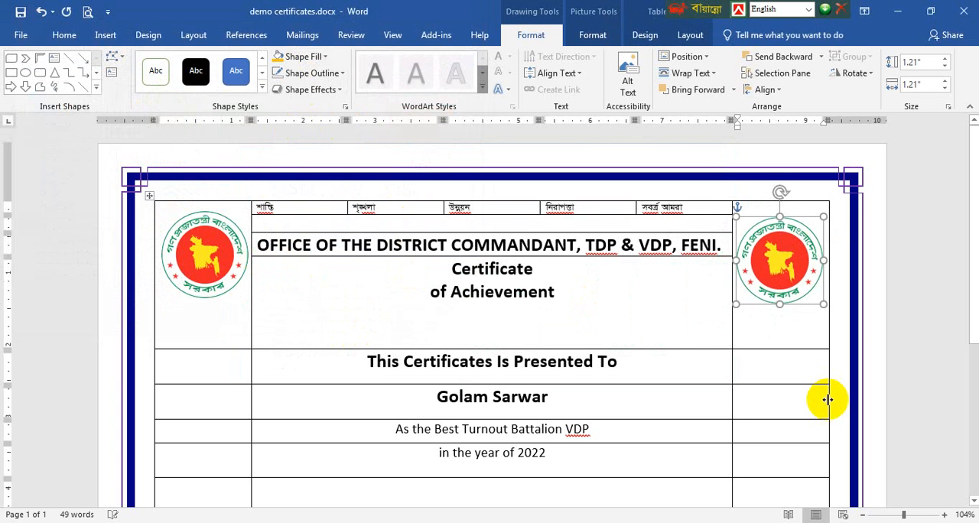
# Replace the copied circle's picture fill with Bangladesh_Ansar_Emblem.svg.png and deselect the shape
pyautogui.click(300, 57)
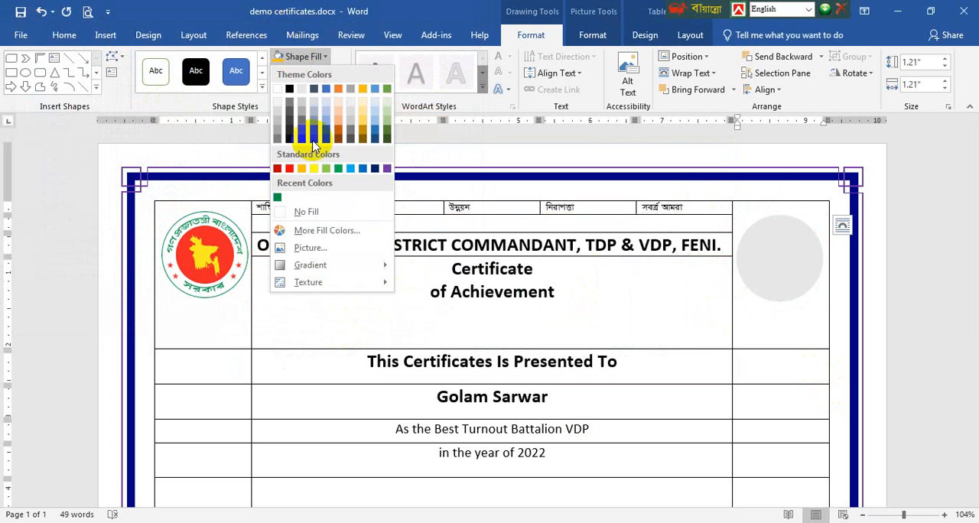
pyautogui.click(310, 248)
pyautogui.click(405, 256)
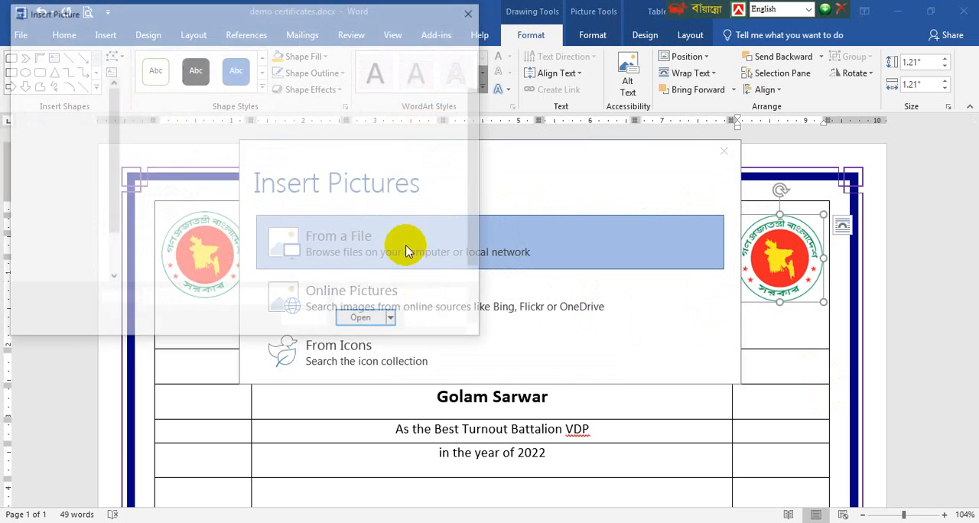
pyautogui.click(156, 138)
pyautogui.click(359, 321)
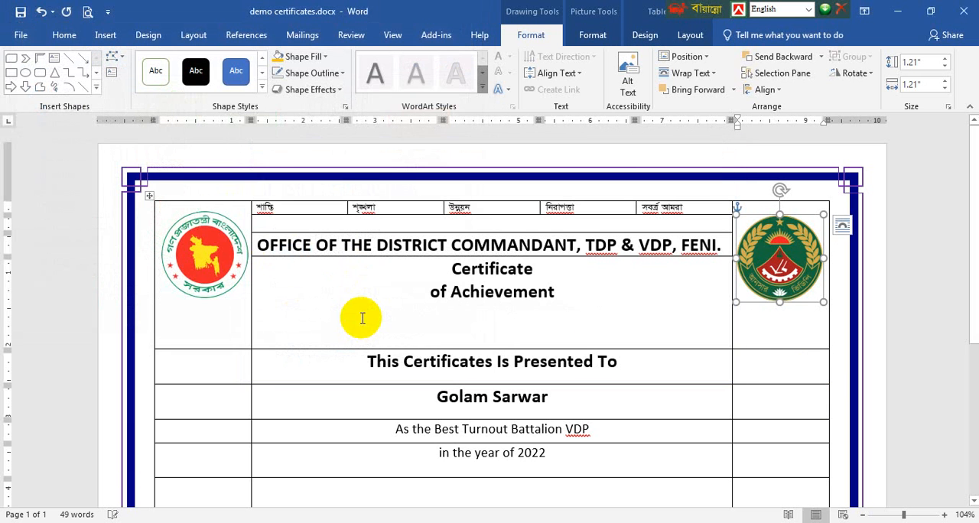
pyautogui.click(770, 413)
# Try to increase the height of the empty row above the signatory block, and undo that change
pyautogui.scroll(-2, 769, 409)
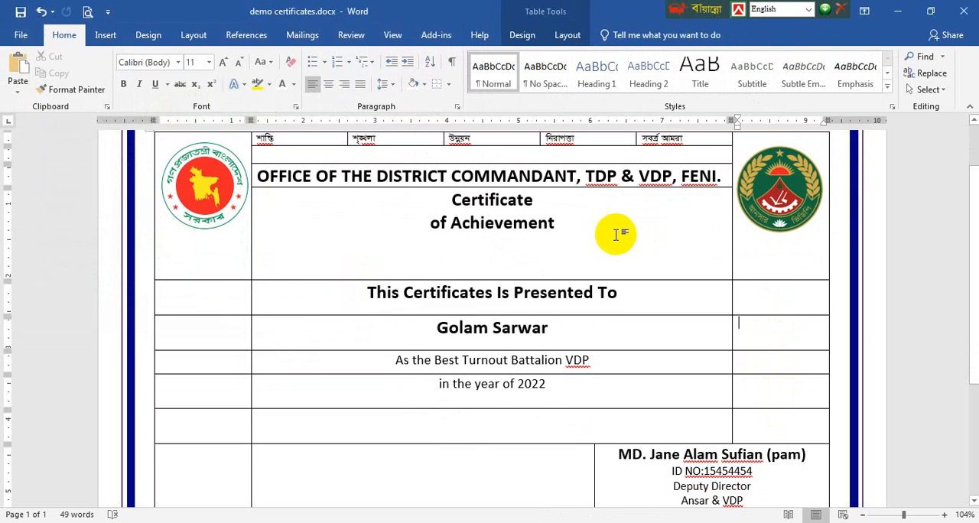
pyautogui.scroll(2, 619, 231)
pyautogui.scroll(-7, 622, 238)
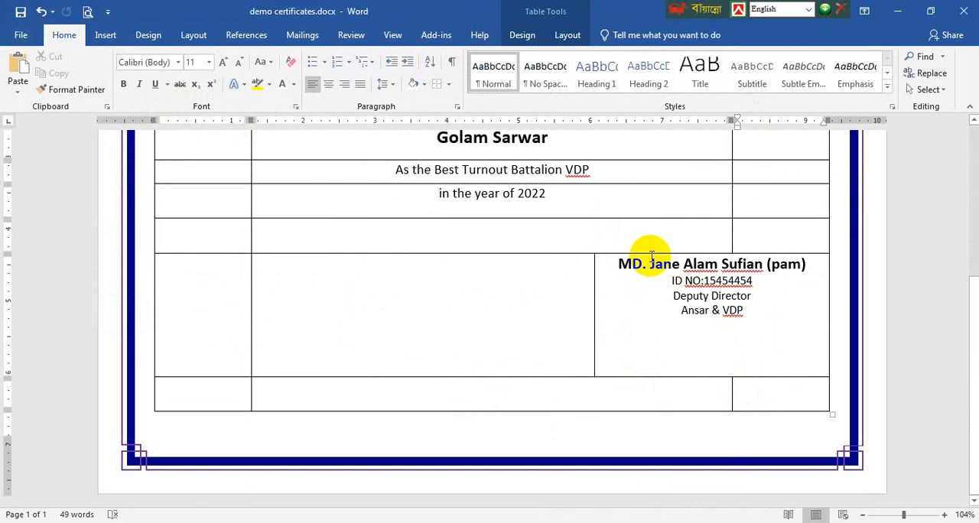
pyautogui.moveTo(632, 253); pyautogui.dragTo(636, 283)
pyautogui.scroll(-4, 554, 383)
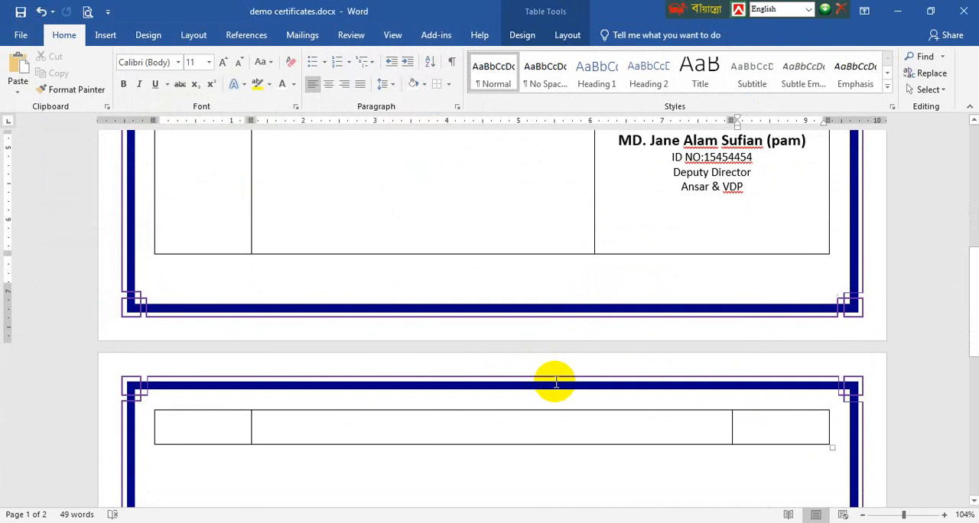
pyautogui.hotkey('ctrl', 'z')
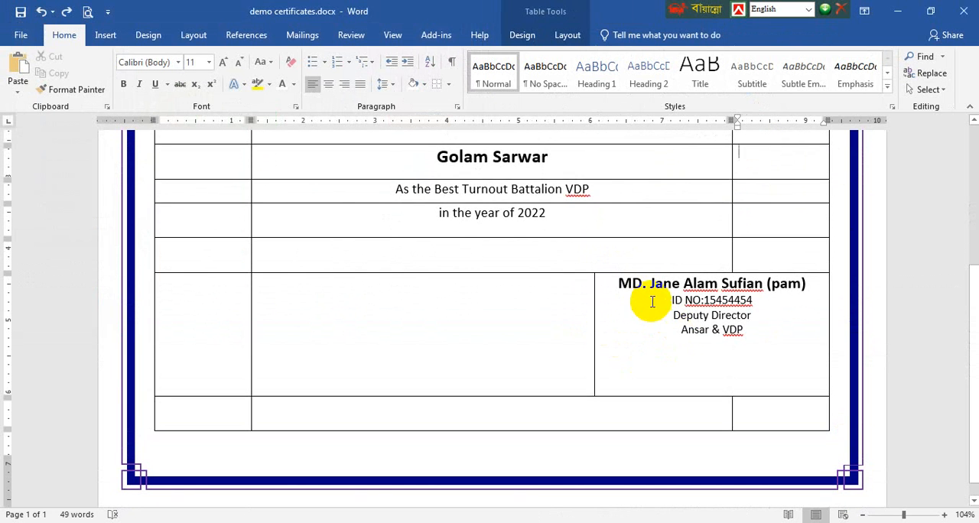
# Slightly increase the height of the empty row above the signatory block
pyautogui.moveTo(645, 274); pyautogui.dragTo(650, 291)
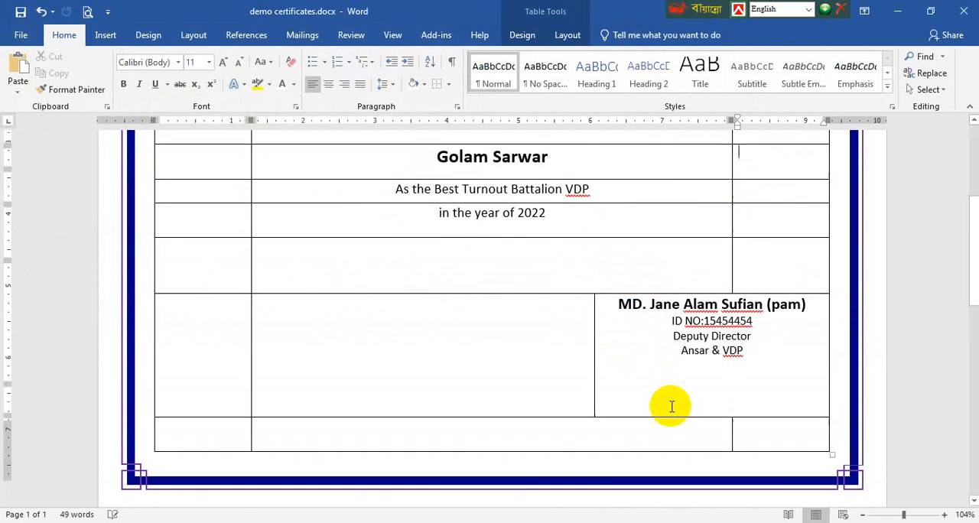
pyautogui.scroll(-5, 670, 406)
pyautogui.scroll(1, 641, 326)
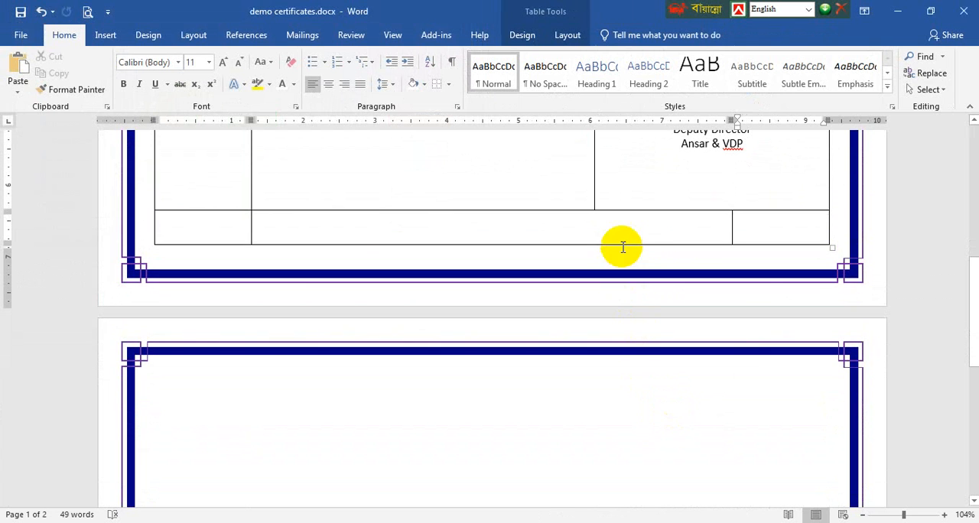
# Shrink the table's last row by reducing its height and clearing all formatting in its middle cell
pyautogui.moveTo(622, 243); pyautogui.dragTo(618, 235)
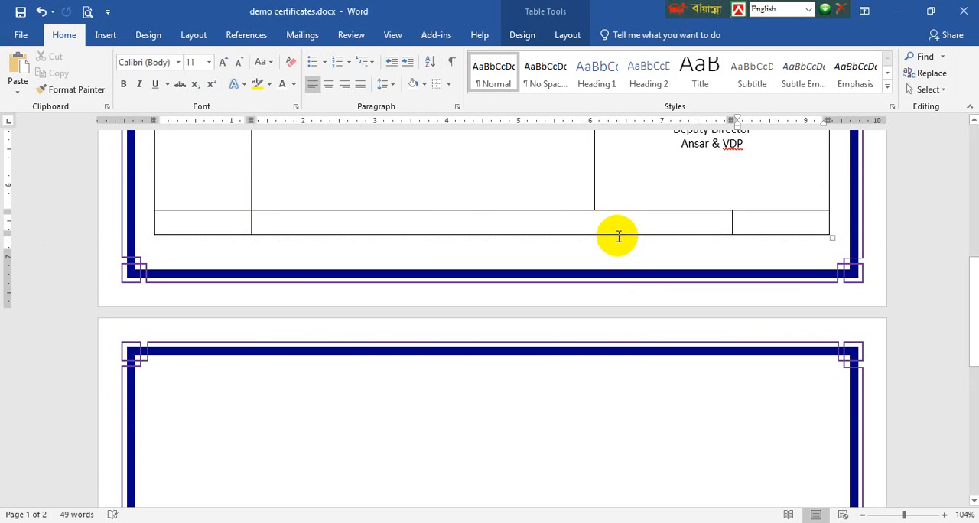
pyautogui.click(342, 398)
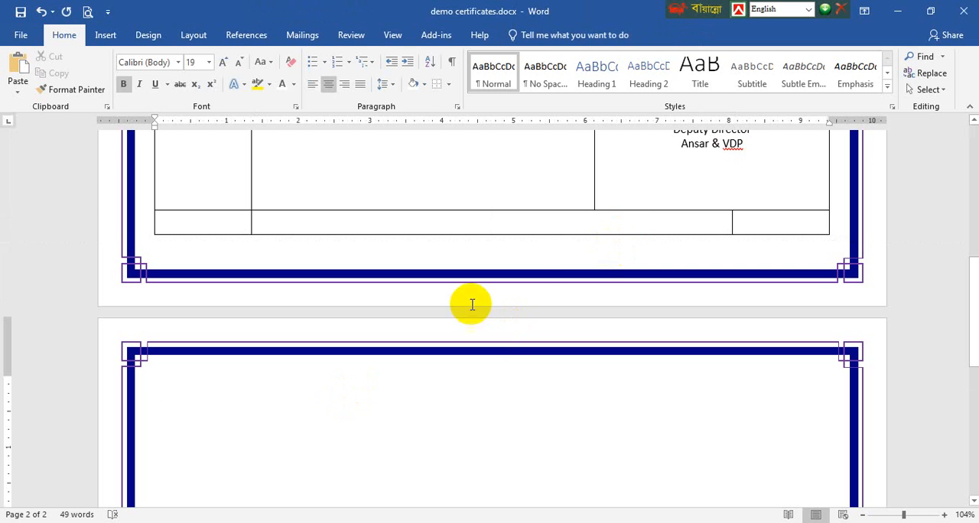
pyautogui.moveTo(609, 234); pyautogui.dragTo(604, 221)
pyautogui.click(604, 242)
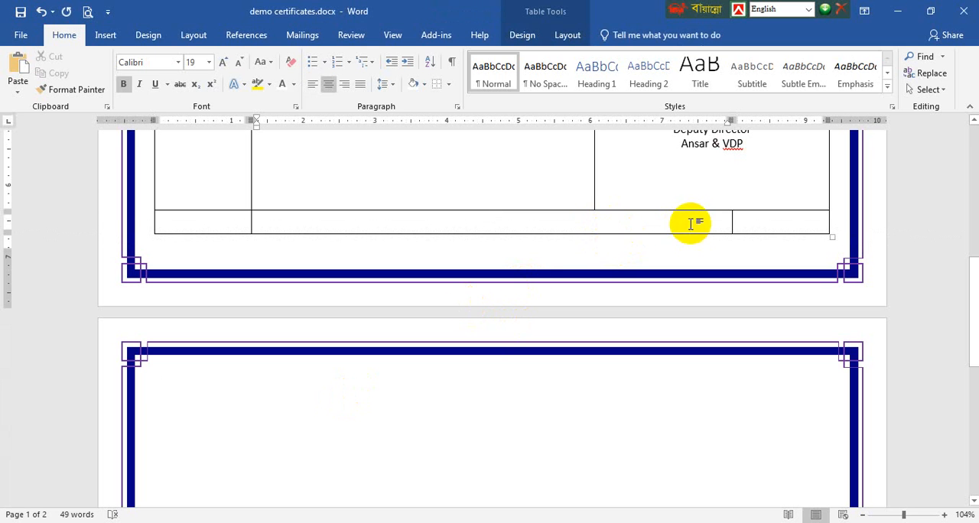
pyautogui.click(292, 62)
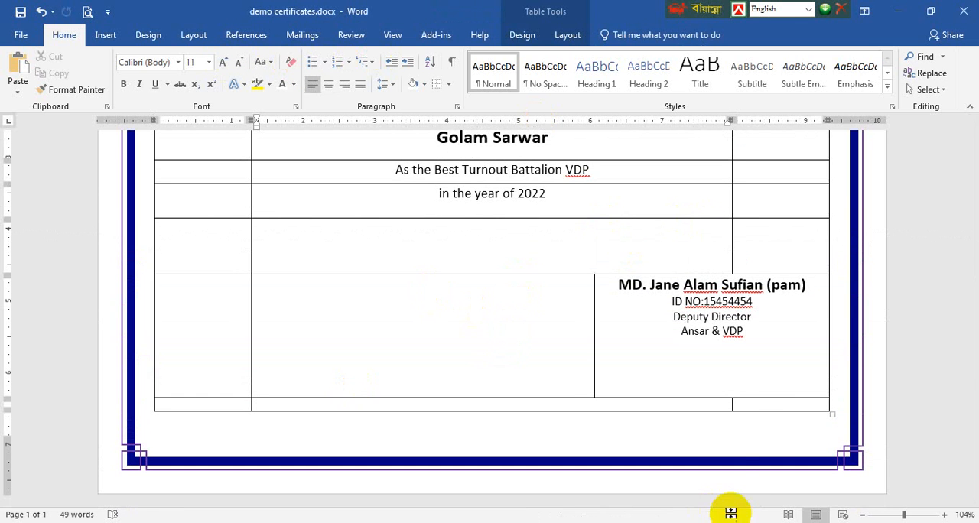
# Center the text horizontally and vertically in the middle cells from the office heading through "in the year of 2022"
pyautogui.scroll(6, 531, 385)
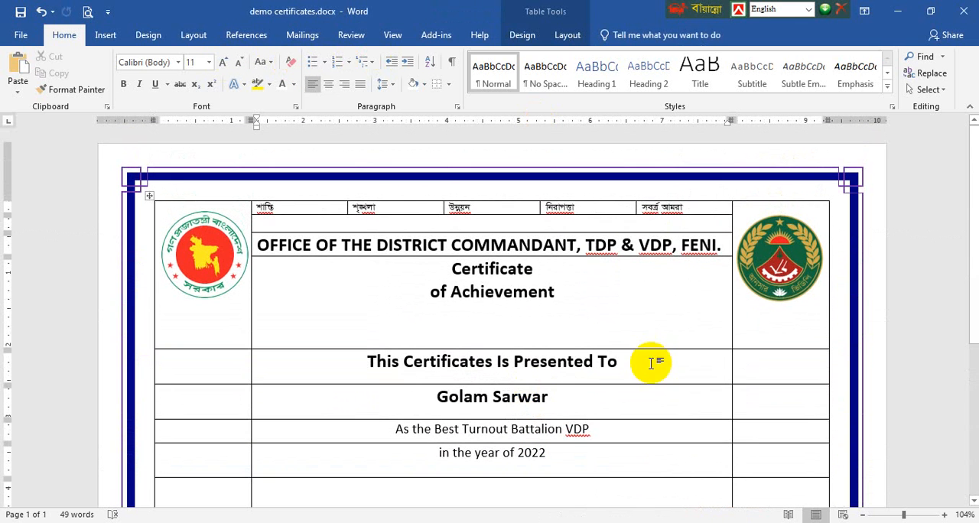
pyautogui.click(573, 294)
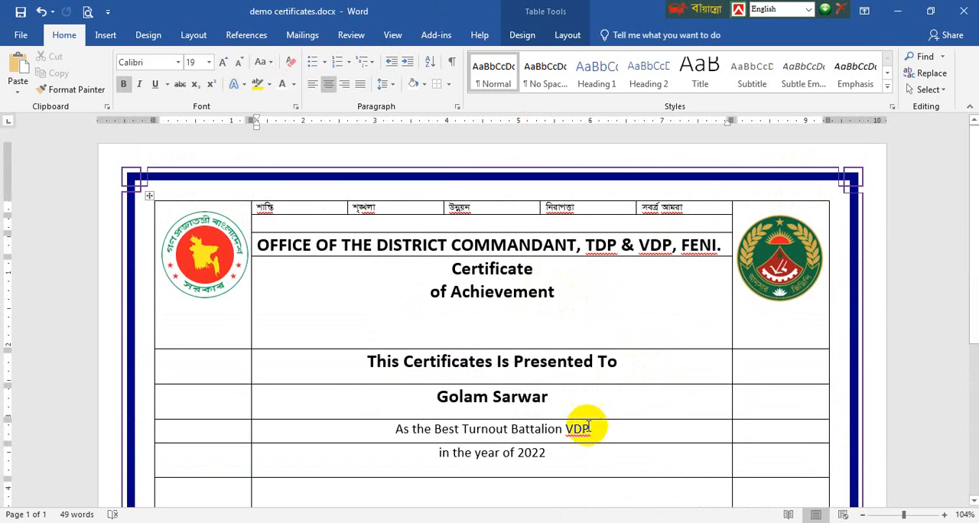
pyautogui.moveTo(597, 454); pyautogui.dragTo(464, 197)
pyautogui.click(567, 35)
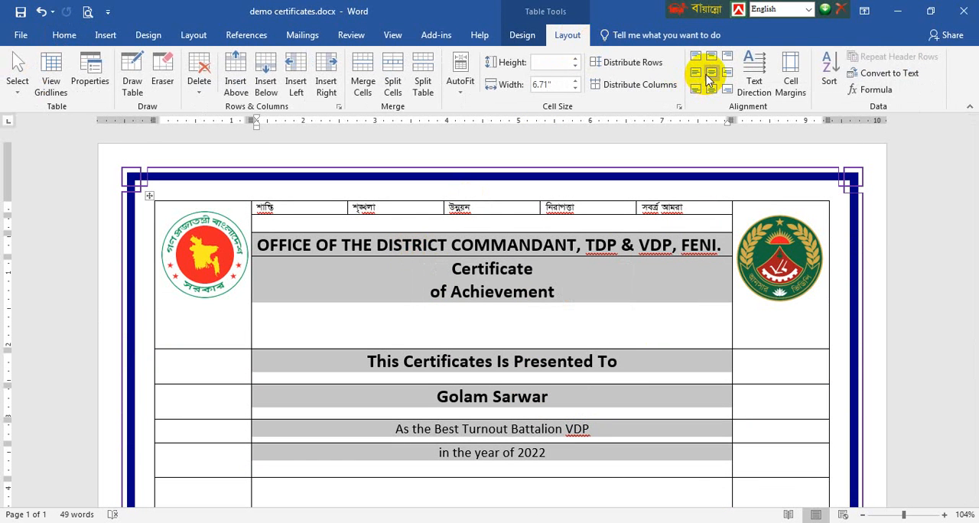
pyautogui.click(709, 74)
pyautogui.click(571, 360)
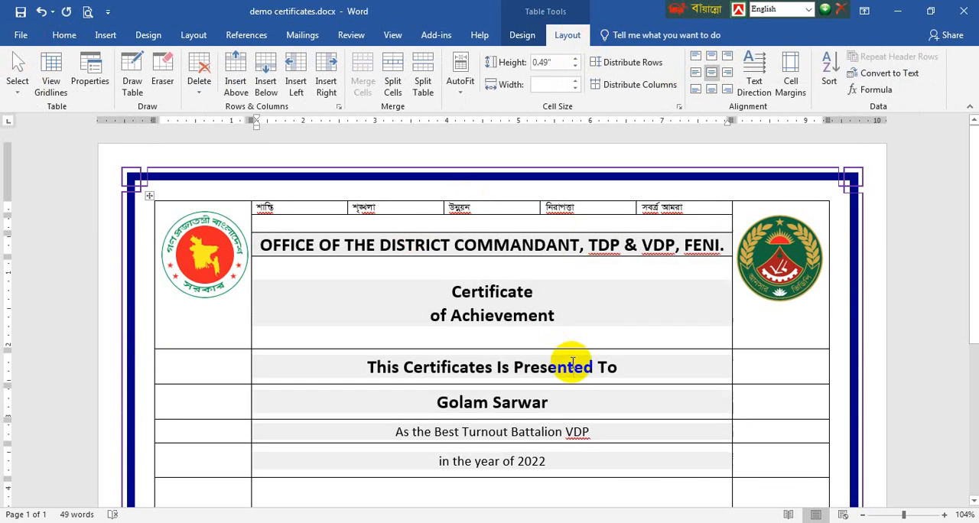
# Select the title text "Certificate of Achievement"
pyautogui.moveTo(595, 312); pyautogui.dragTo(446, 289)
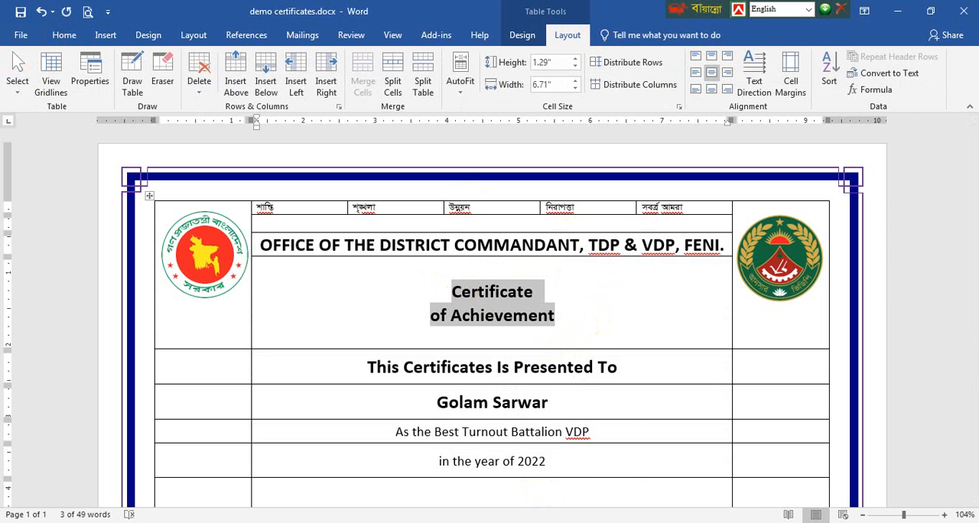